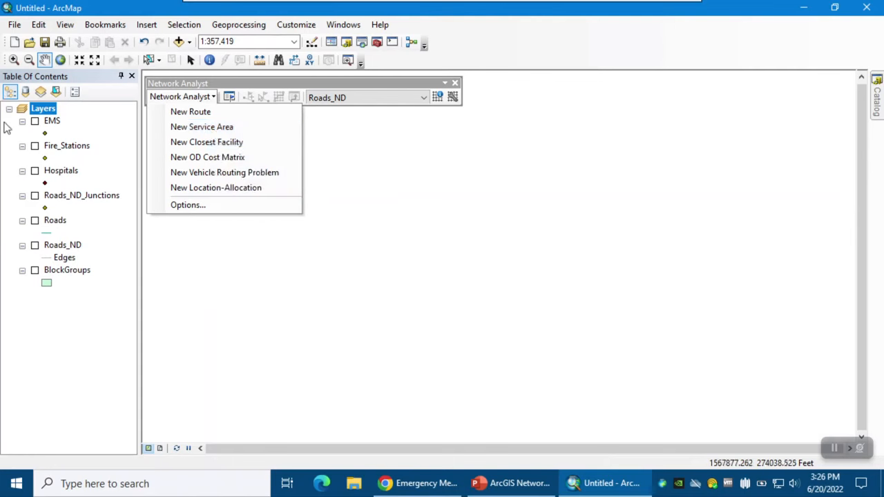
Open the Roads attribute table, check its Minutes and Length_mi fields, and close the table.
{"action": "right_click", "coordinate": [58, 222]}
{"action": "left_click", "coordinate": [90, 210]}
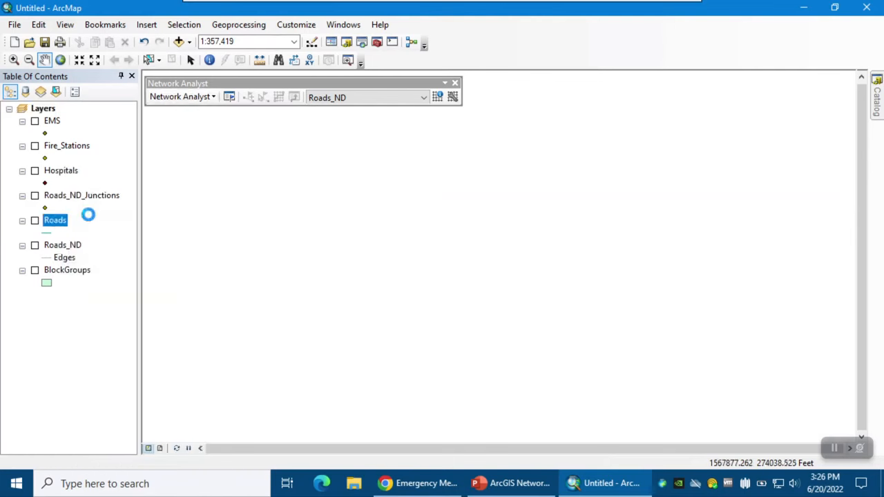
{"action": "left_click_drag", "start_coordinate": [314, 337], "coordinate": [586, 339]}
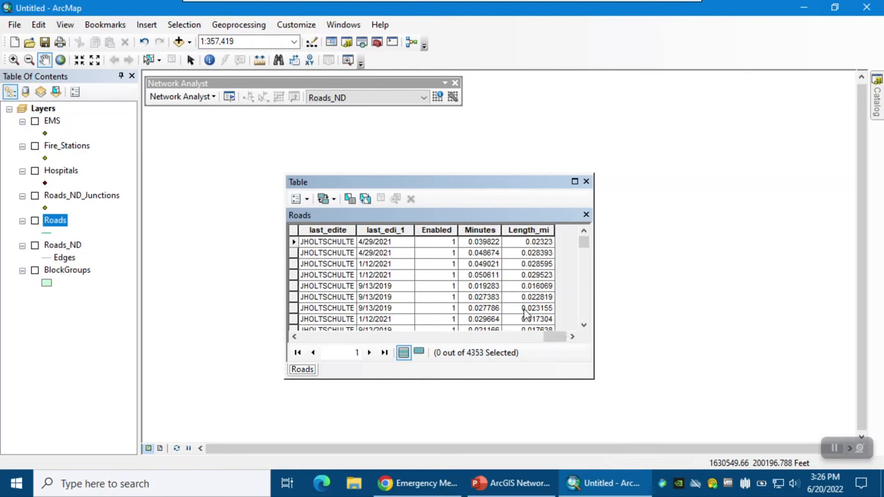
{"action": "left_click", "coordinate": [586, 182]}
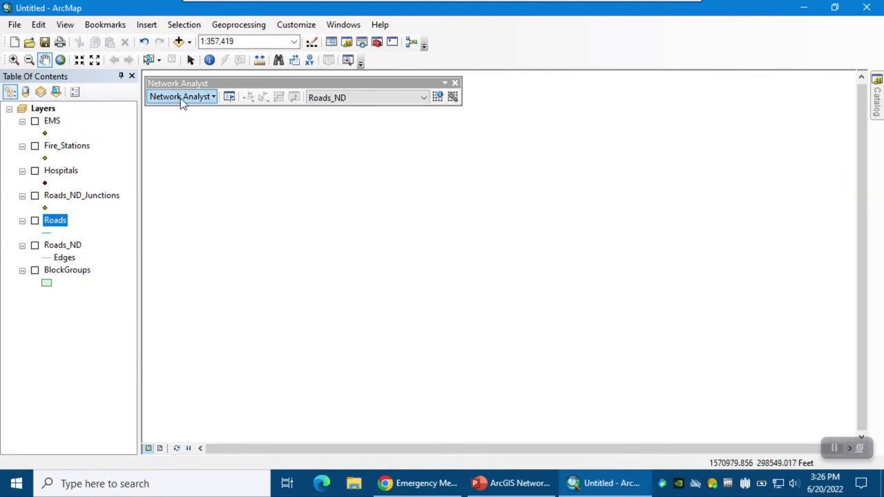
Create a new Service Area analysis layer on the Roads_ND network and collapse its sublayer legends.
{"action": "left_click", "coordinate": [181, 98]}
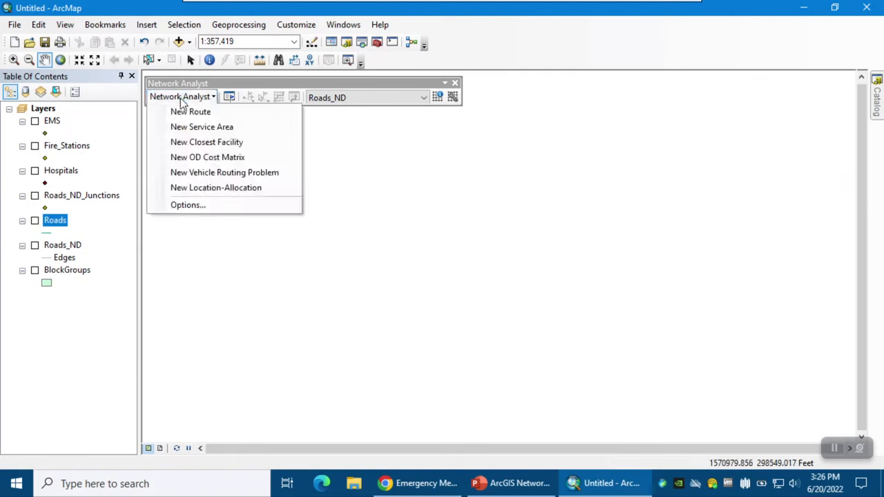
{"action": "left_click", "coordinate": [201, 127]}
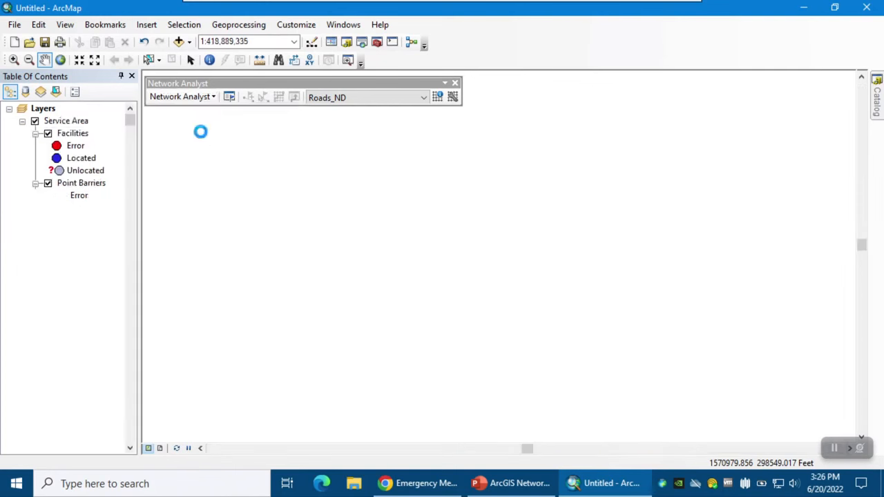
{"action": "left_click", "coordinate": [35, 134]}
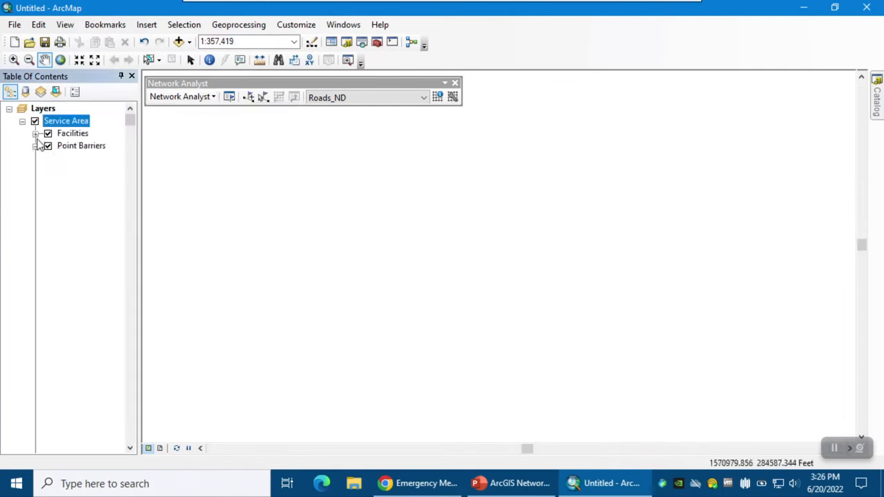
{"action": "left_click", "coordinate": [35, 158]}
{"action": "left_click", "coordinate": [35, 171]}
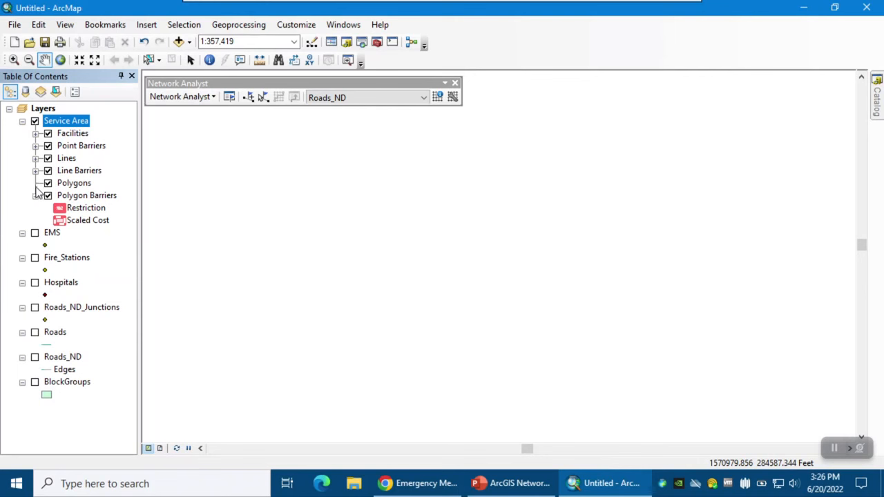
{"action": "left_click", "coordinate": [35, 195]}
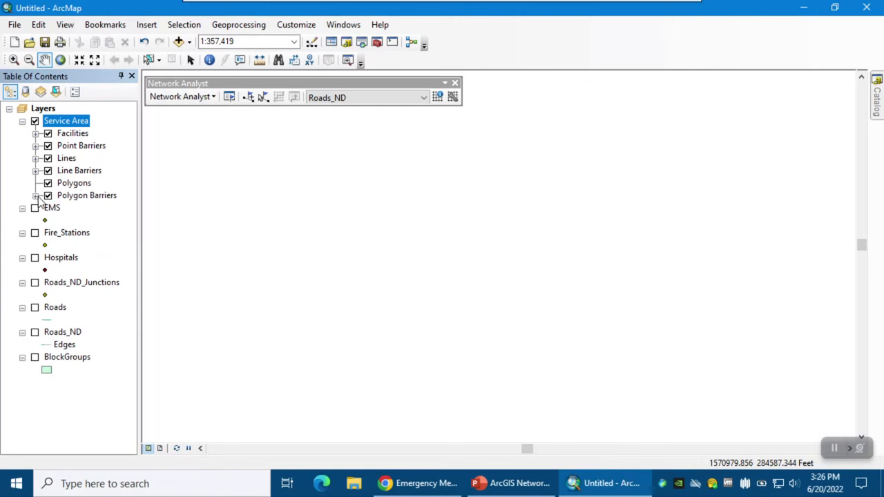
Show the Network Analyst window and make the BlockGroups and Hospitals layers visible on the map.
{"action": "left_click", "coordinate": [229, 97]}
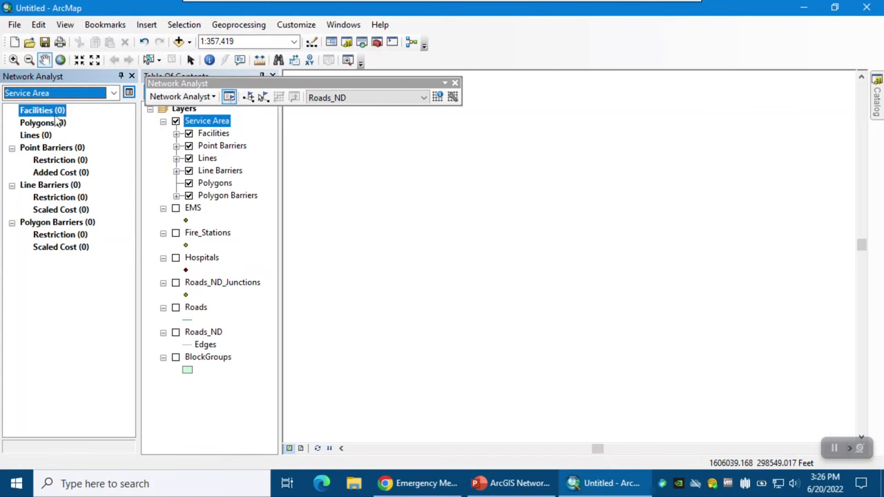
{"action": "left_click", "coordinate": [176, 358]}
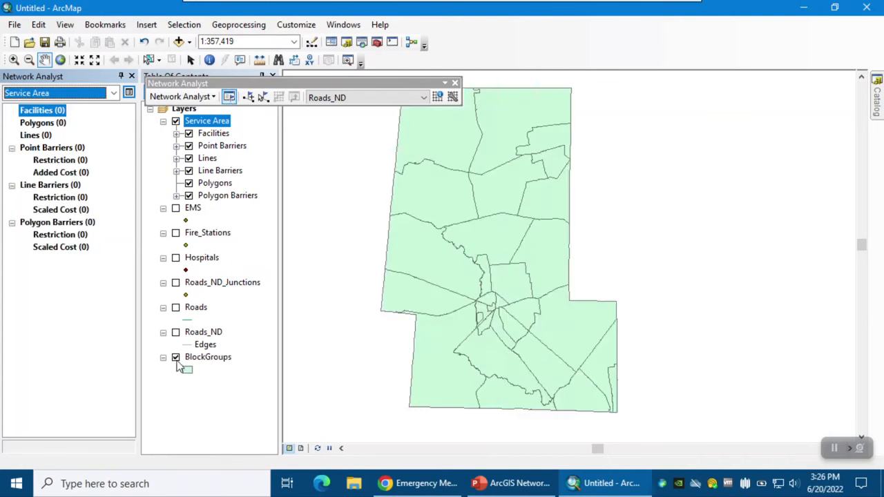
{"action": "left_click", "coordinate": [176, 257]}
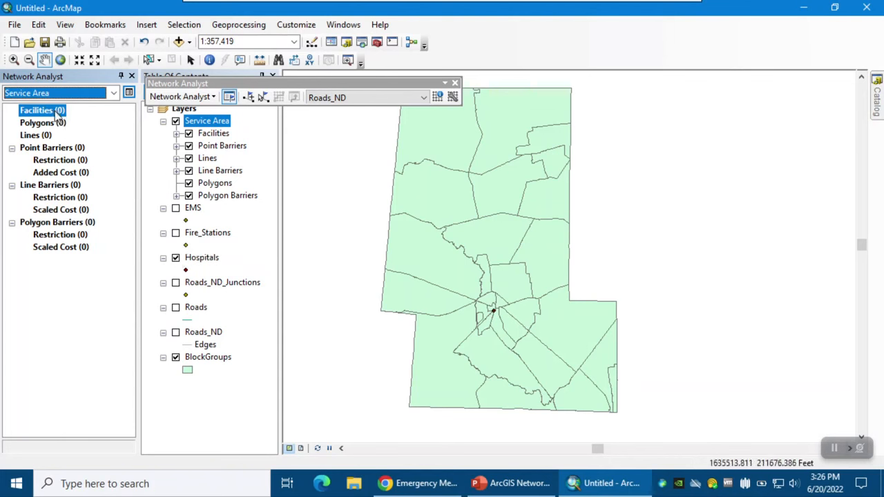
Load the Hospitals point layer as the service area's facilities and expand the facilities list.
{"action": "left_click", "coordinate": [57, 112]}
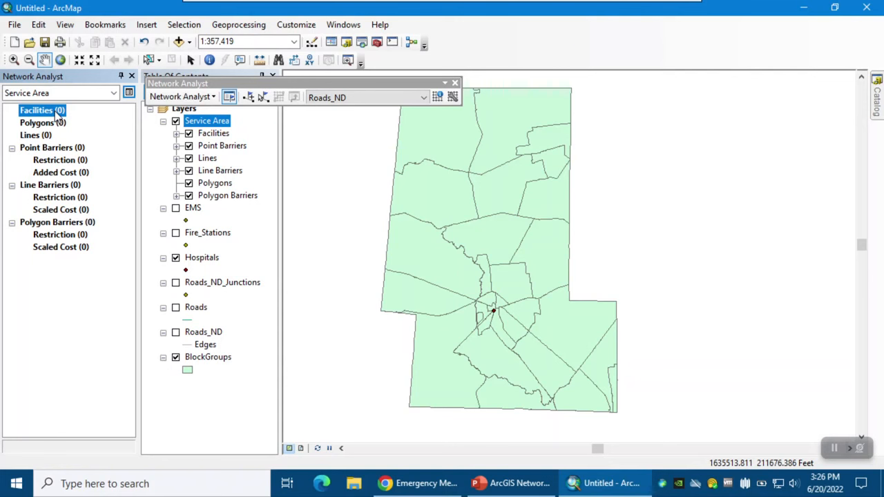
{"action": "right_click", "coordinate": [57, 115]}
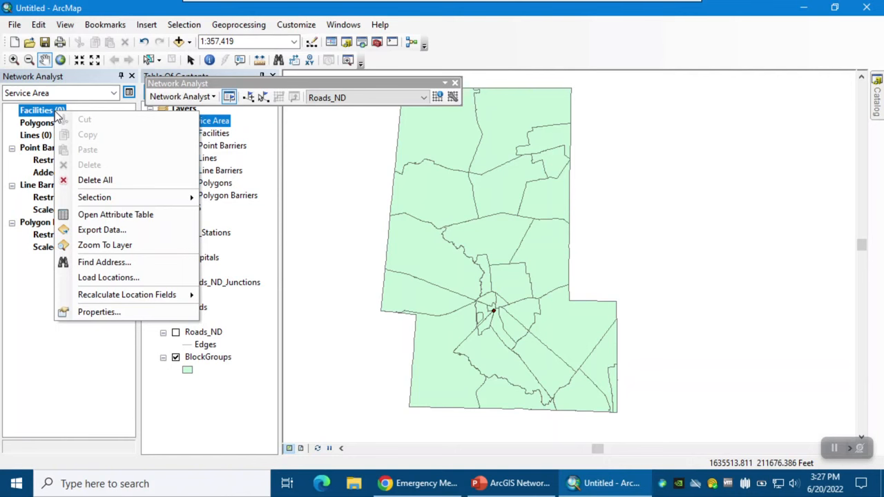
{"action": "left_click", "coordinate": [108, 277]}
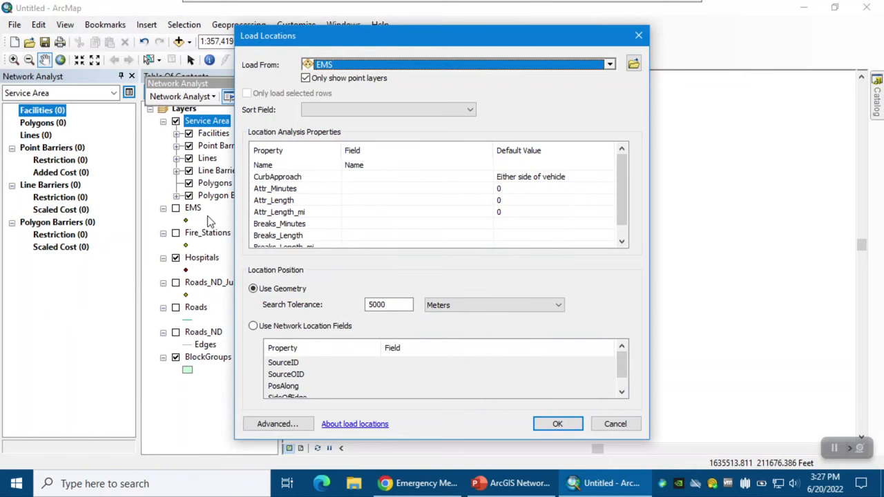
{"action": "left_click", "coordinate": [352, 65]}
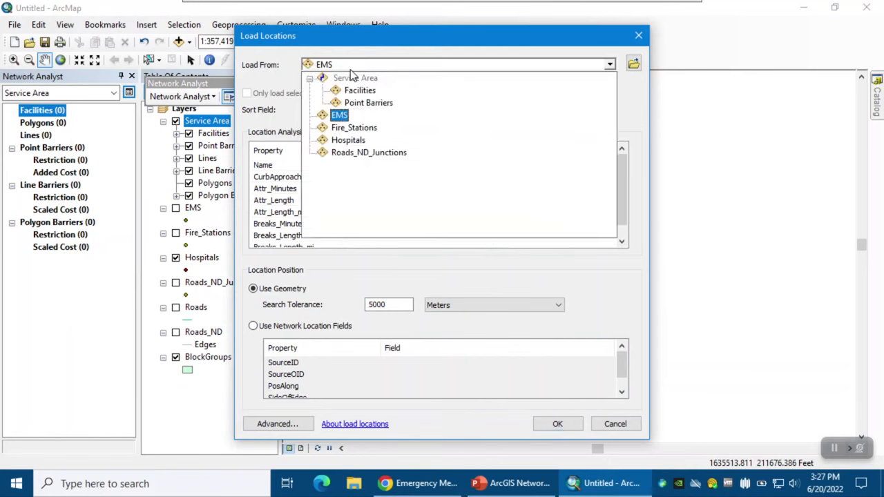
{"action": "left_click", "coordinate": [348, 141]}
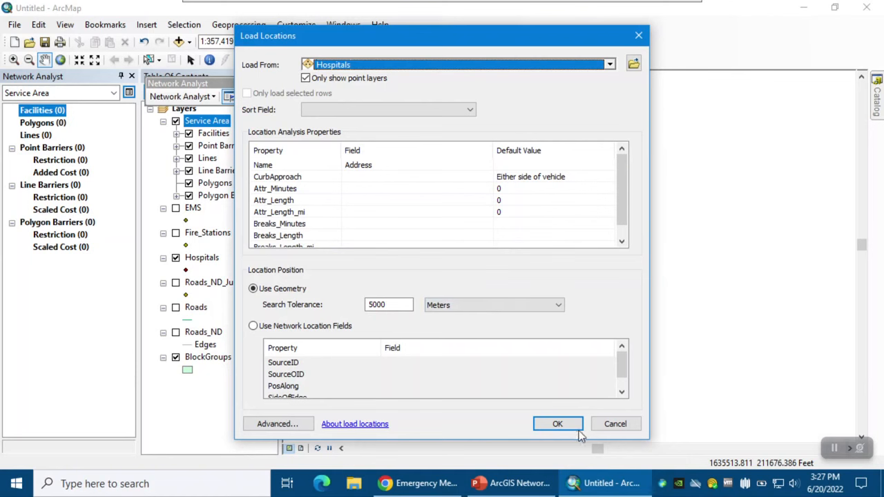
{"action": "left_click", "coordinate": [543, 426]}
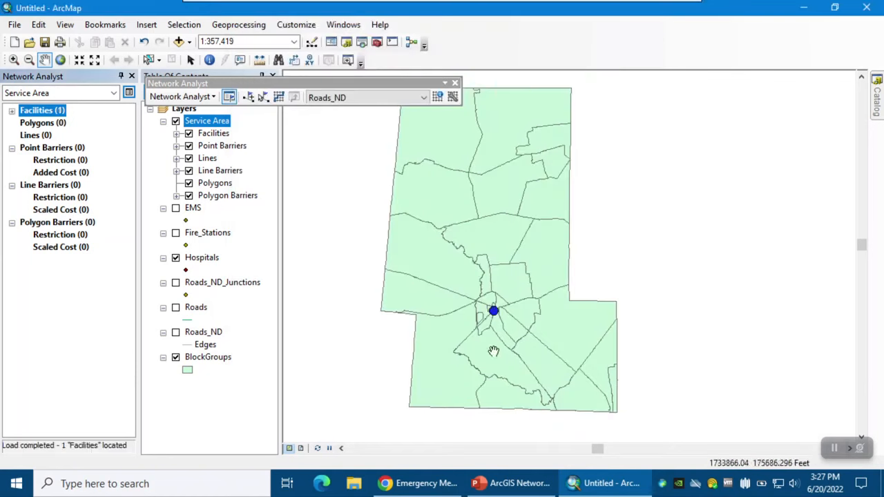
{"action": "left_click", "coordinate": [11, 111]}
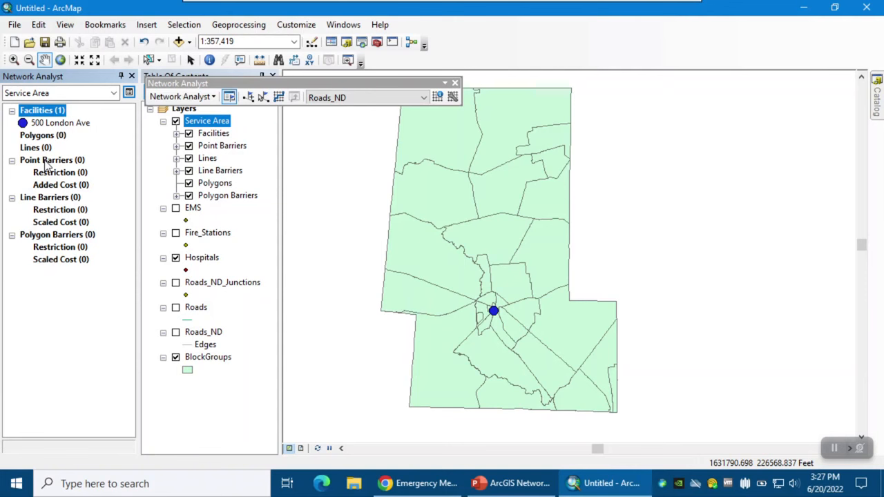
In the service area's analysis settings, keep Minutes as impedance, set the default break to 5, and set the direction to Towards Facility.
{"action": "left_click", "coordinate": [129, 95]}
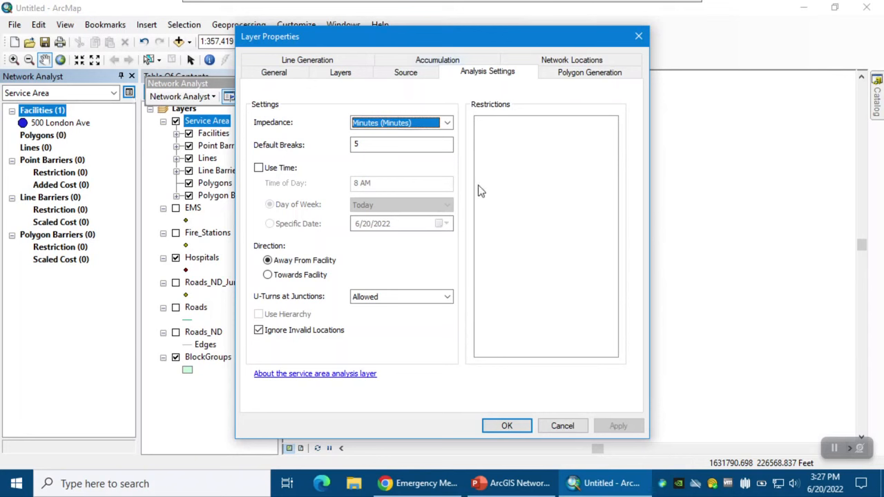
{"action": "left_click", "coordinate": [481, 77]}
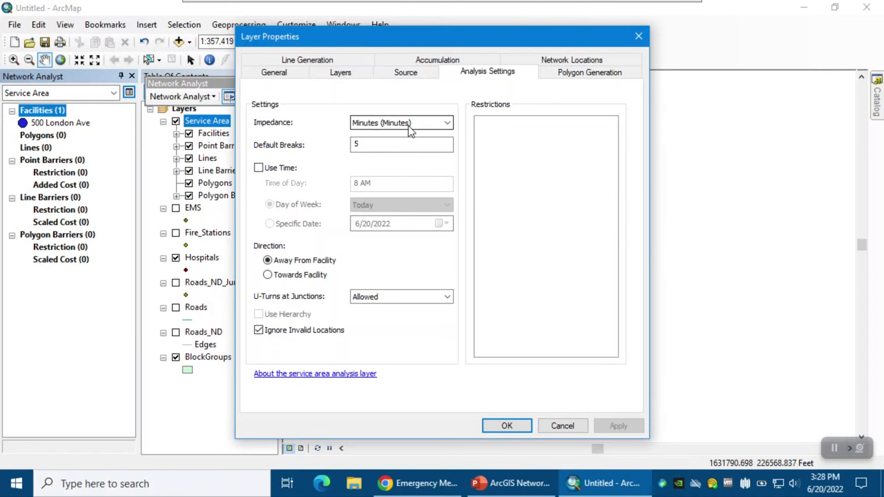
{"action": "double_click", "coordinate": [375, 146]}
{"action": "type", "text": "5"}
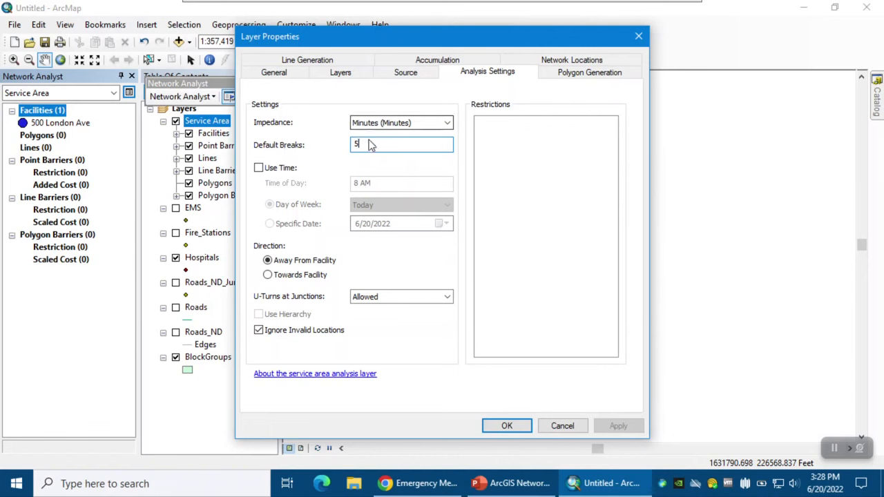
{"action": "left_click", "coordinate": [298, 277]}
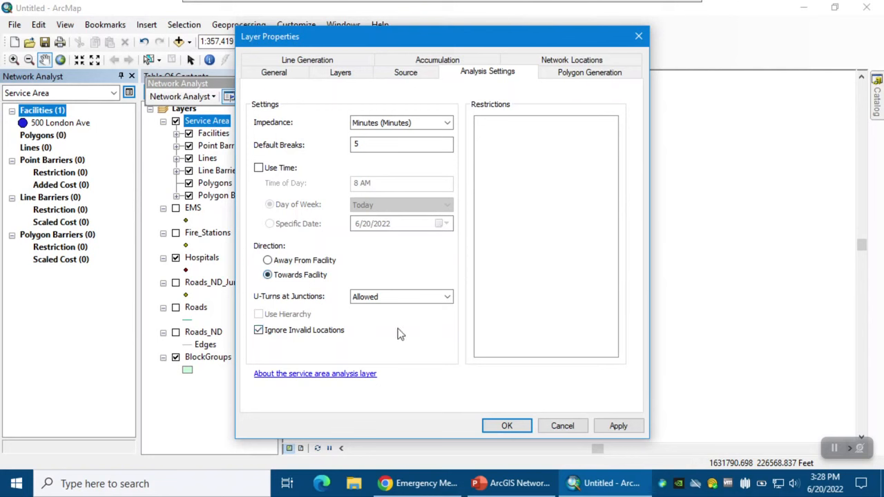
Accumulate Length_mi and Minutes for the service area, and set polygons of multiple facilities to merge by break value.
{"action": "left_click", "coordinate": [448, 60]}
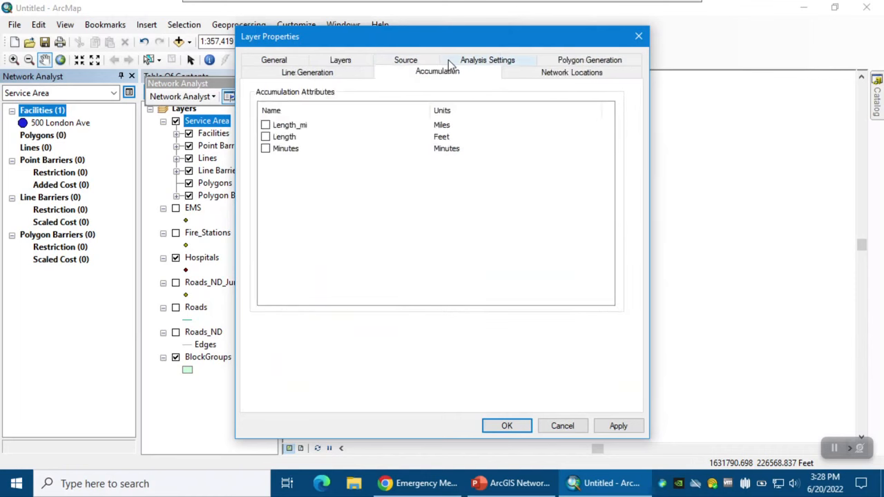
{"action": "left_click", "coordinate": [265, 125]}
{"action": "left_click", "coordinate": [265, 149]}
{"action": "left_click", "coordinate": [567, 62]}
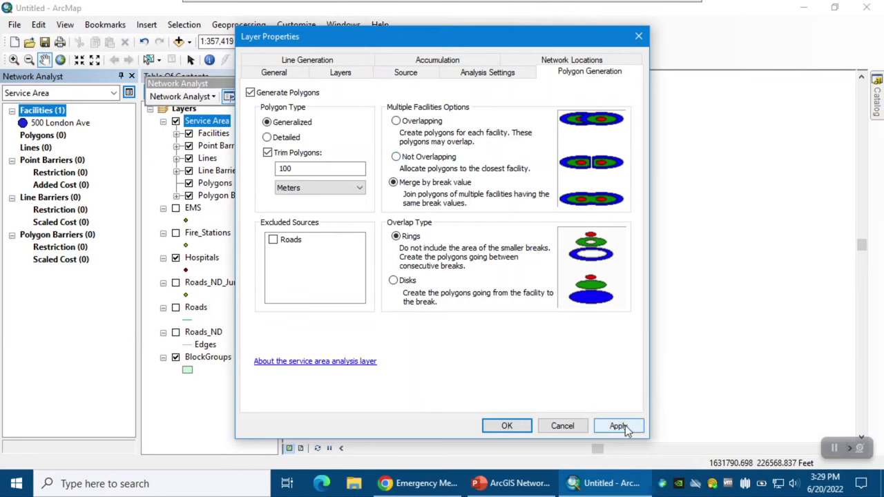
{"action": "left_click", "coordinate": [507, 426]}
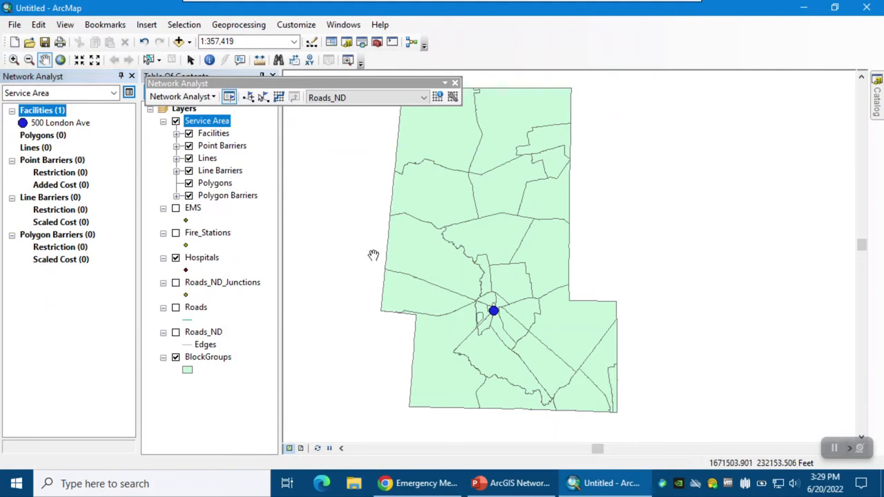
Solve the 5-minute service area and examine its polygon against the Roads layer, hiding the roads again when done.
{"action": "left_click", "coordinate": [278, 97]}
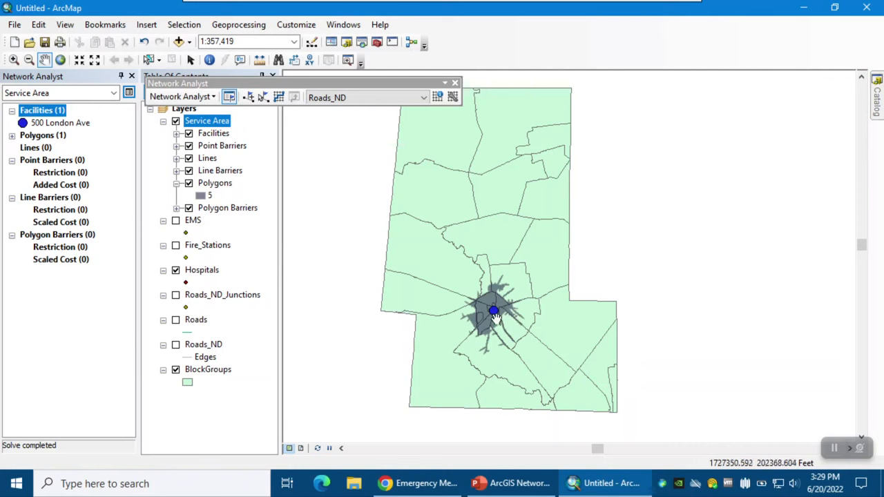
{"action": "left_click", "coordinate": [176, 321]}
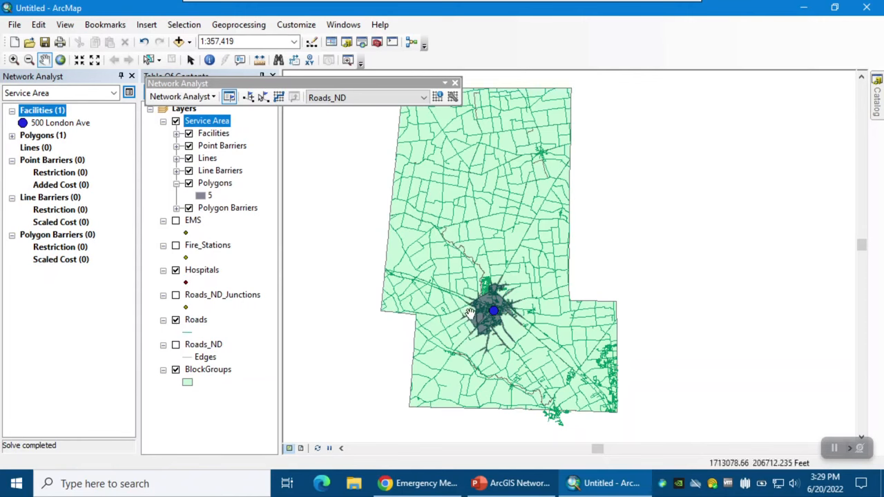
{"action": "scroll", "coordinate": [492, 323], "scroll_direction": "up", "scroll_amount": 3}
{"action": "scroll", "coordinate": [494, 204], "scroll_direction": "up", "scroll_amount": 2}
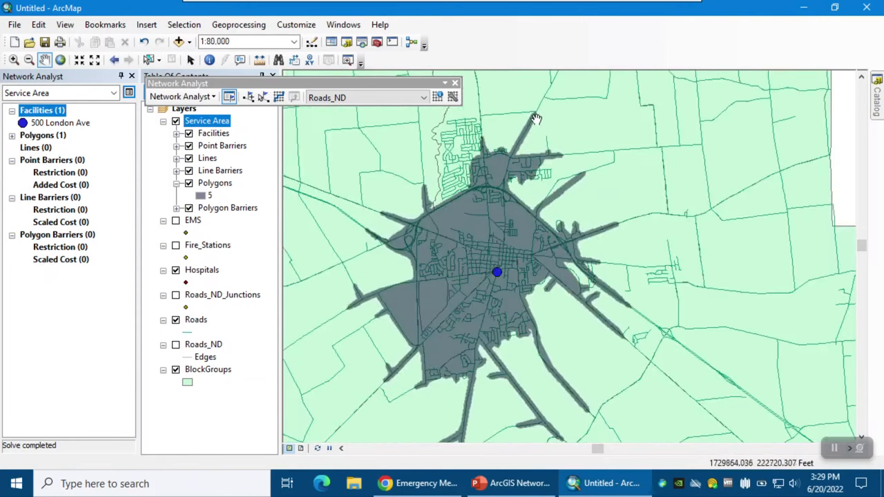
{"action": "left_click", "coordinate": [176, 320]}
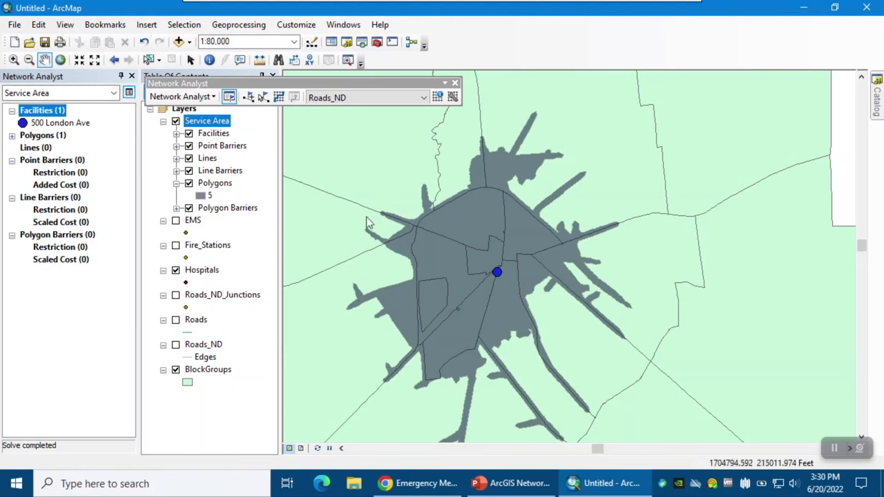
Set the service area's default breaks to 5, 10, 15, 20 minutes, check the polygon and accumulation options, and apply the changes.
{"action": "left_click", "coordinate": [129, 92]}
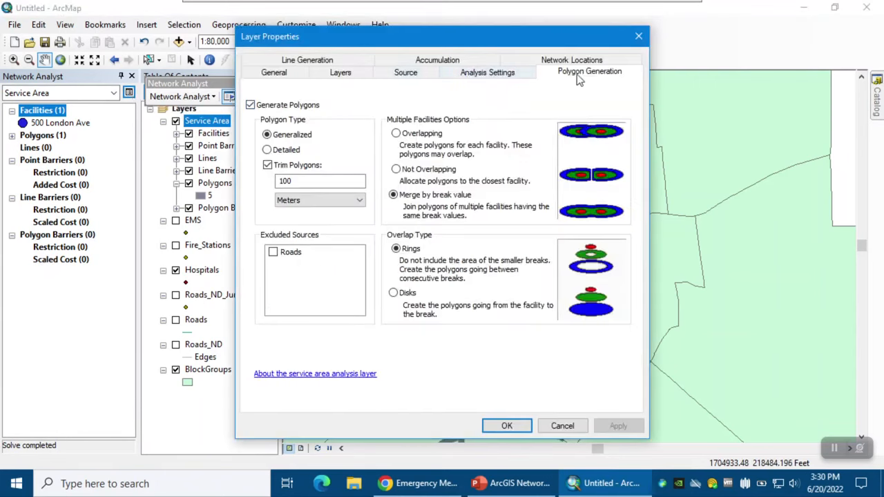
{"action": "left_click", "coordinate": [485, 77]}
{"action": "left_click", "coordinate": [385, 131]}
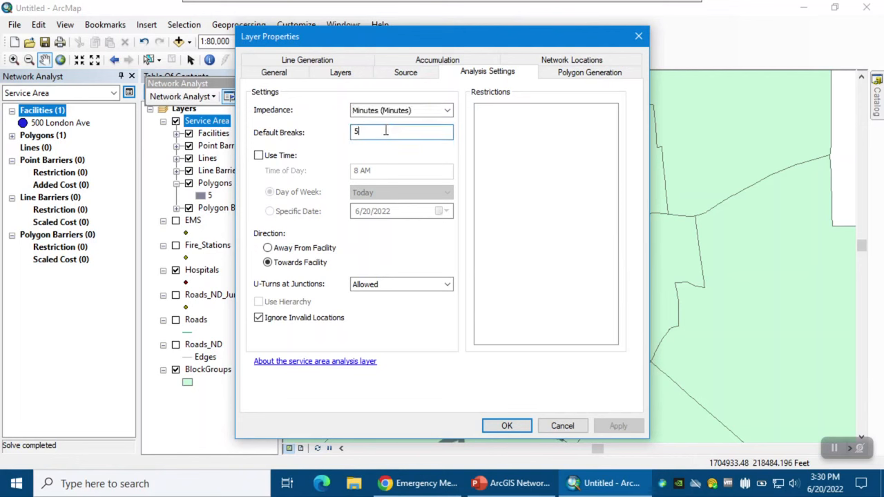
{"action": "type", "text": ", 10, 15, 20"}
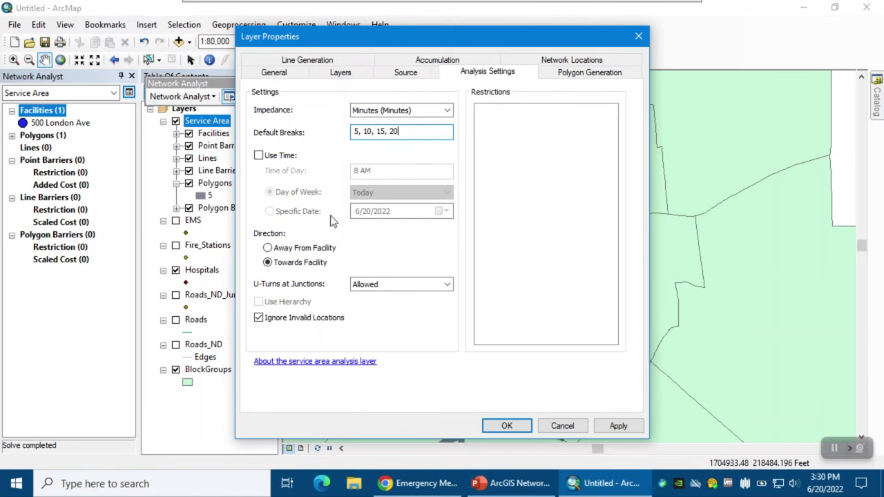
{"action": "left_click", "coordinate": [580, 76]}
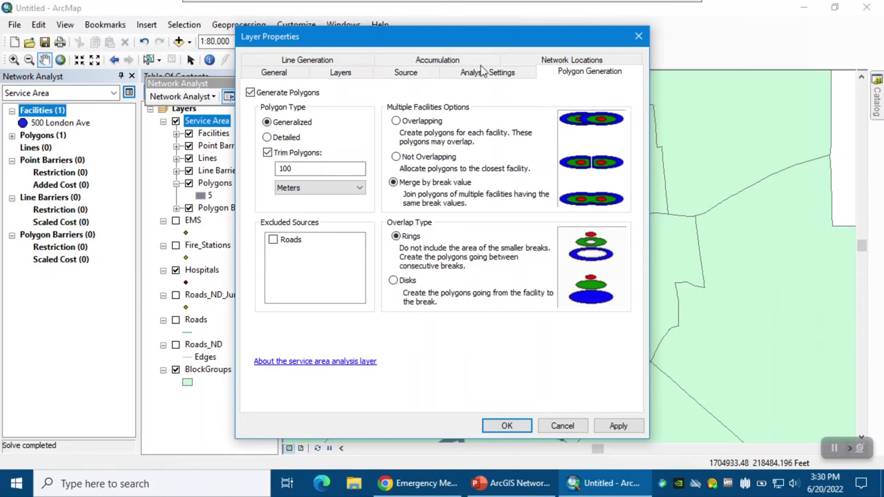
{"action": "left_click", "coordinate": [450, 60]}
{"action": "left_click", "coordinate": [618, 426]}
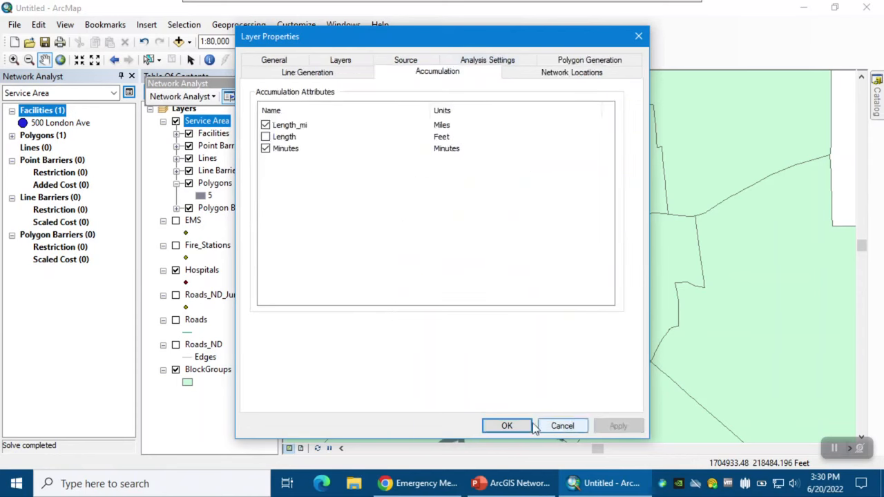
{"action": "left_click", "coordinate": [507, 426]}
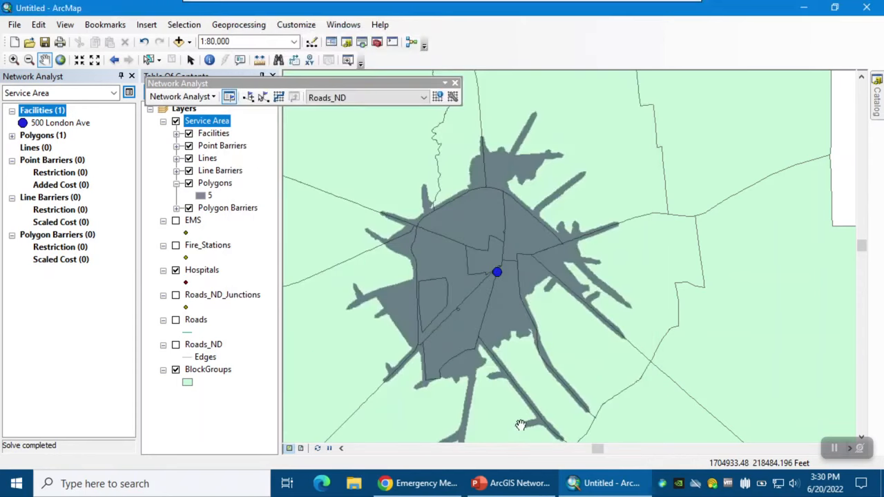
Solve the service area with its four breaks and expand its polygon list to show the individual break ranges.
{"action": "left_click", "coordinate": [279, 98]}
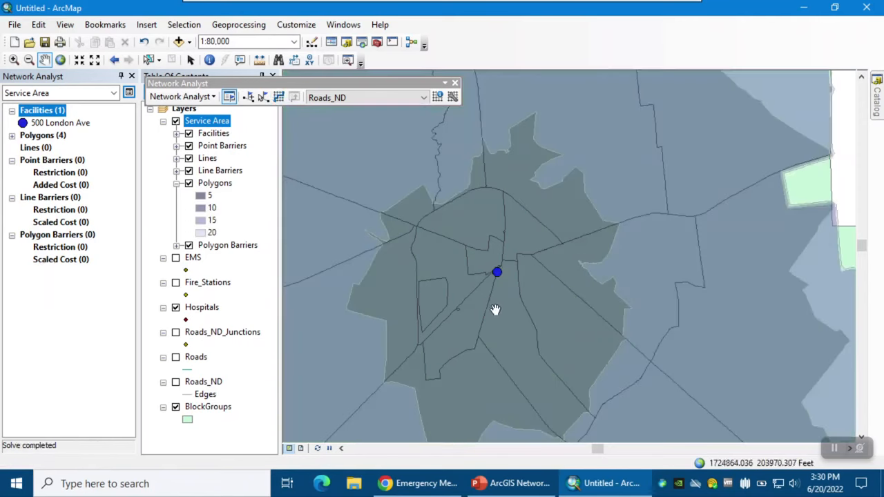
{"action": "scroll", "coordinate": [495, 310], "scroll_direction": "down", "scroll_amount": 3}
{"action": "scroll", "coordinate": [495, 311], "scroll_direction": "down", "scroll_amount": 1}
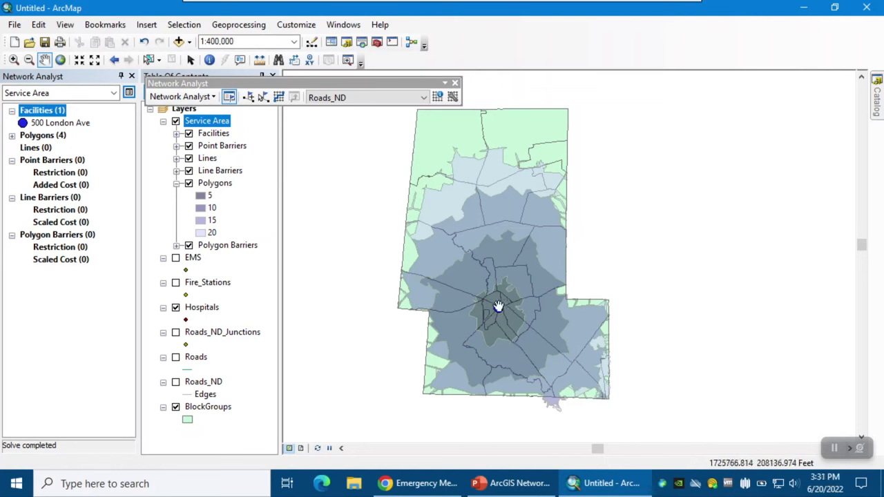
{"action": "left_click", "coordinate": [12, 136]}
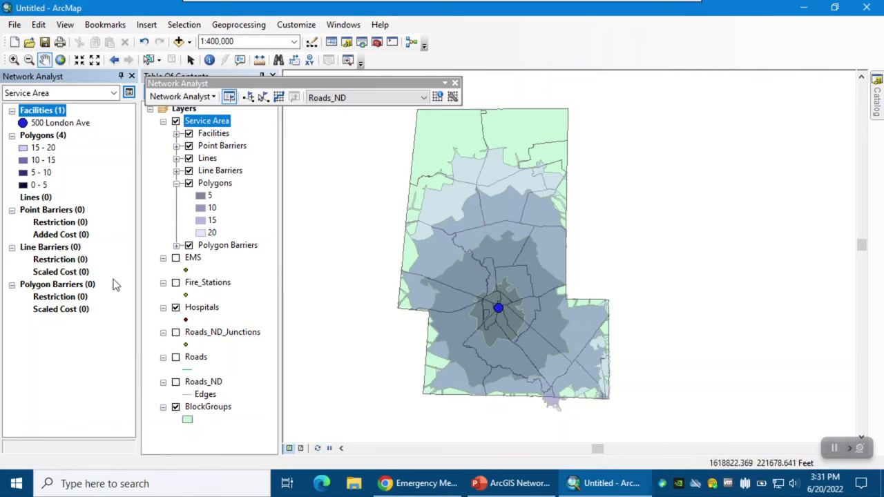
Show the Roads layer and compare the road network with the drive-time polygons around the hospital.
{"action": "left_click", "coordinate": [175, 357]}
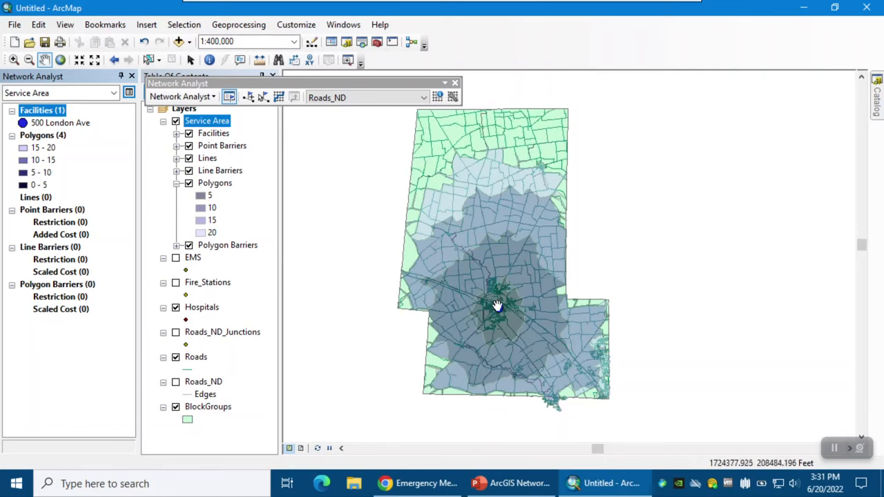
{"action": "scroll", "coordinate": [497, 306], "scroll_direction": "up", "scroll_amount": 3}
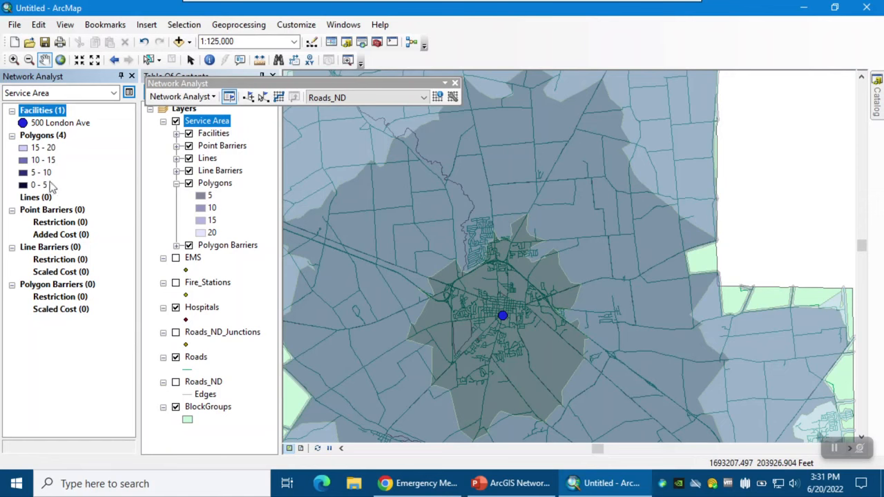
{"action": "scroll", "coordinate": [447, 288], "scroll_direction": "down", "scroll_amount": 1}
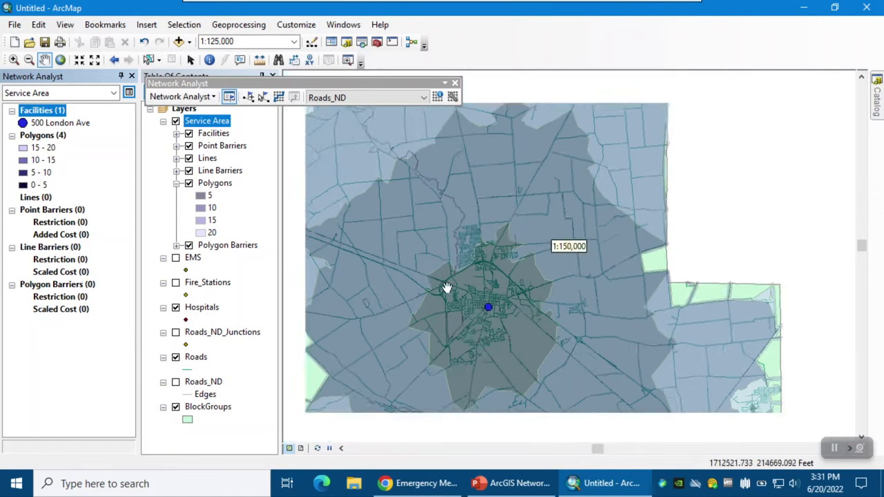
{"action": "scroll", "coordinate": [456, 294], "scroll_direction": "down", "scroll_amount": 3}
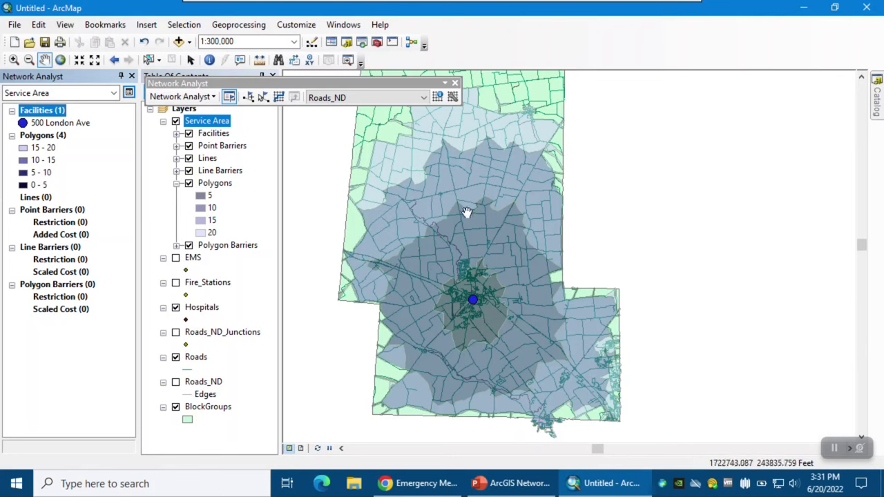
{"action": "scroll", "coordinate": [467, 213], "scroll_direction": "down", "scroll_amount": 1}
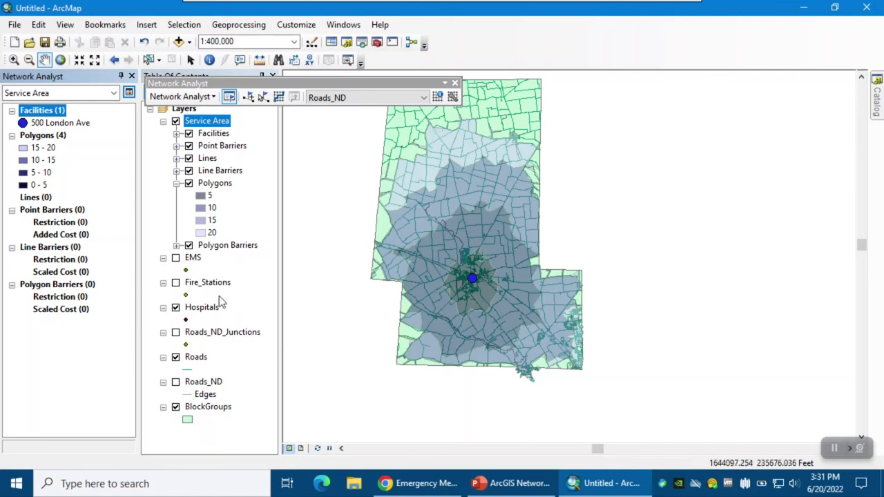
Change the BlockGroups layer's symbol to Hollow.
{"action": "left_click", "coordinate": [190, 421]}
{"action": "left_click", "coordinate": [304, 214]}
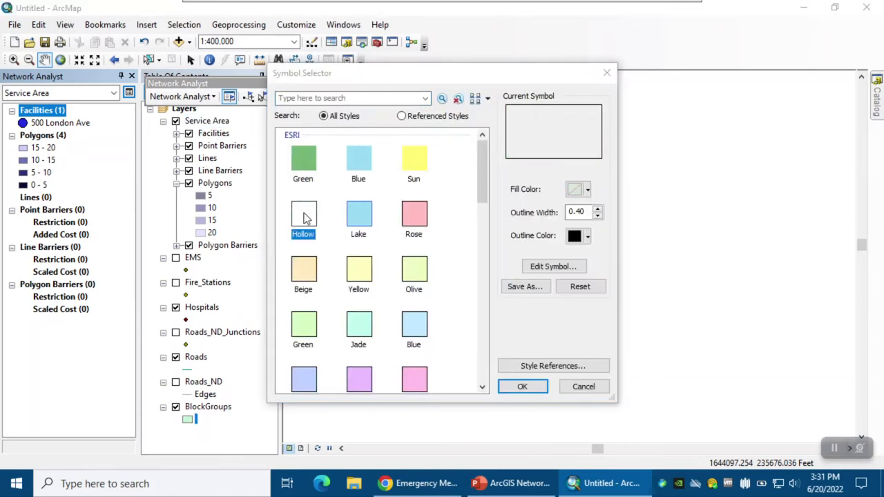
{"action": "left_click", "coordinate": [522, 386]}
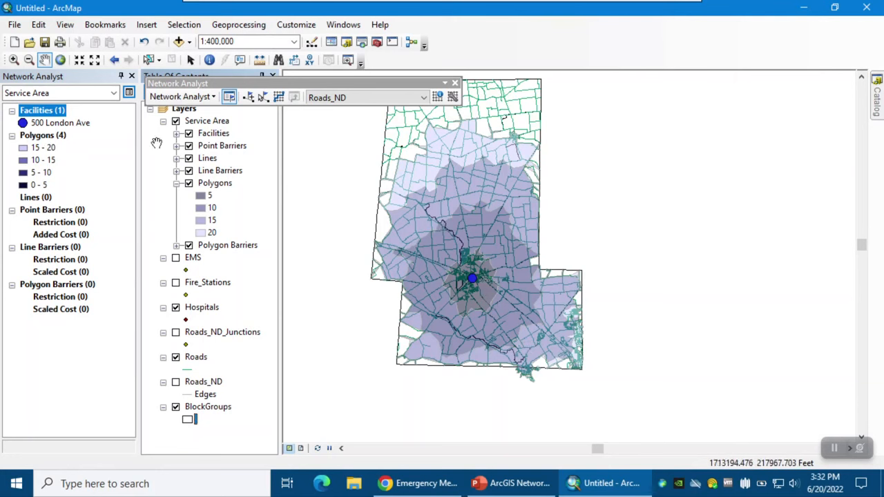
Recolor the service area polygons by ToBreak with the dark green to yellow to red color ramp.
{"action": "right_click", "coordinate": [41, 142]}
{"action": "left_click", "coordinate": [90, 305]}
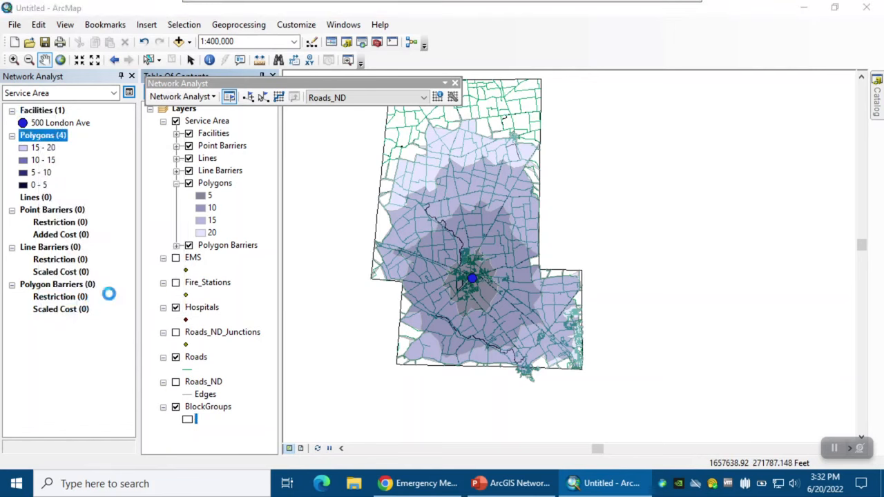
{"action": "left_click", "coordinate": [374, 74]}
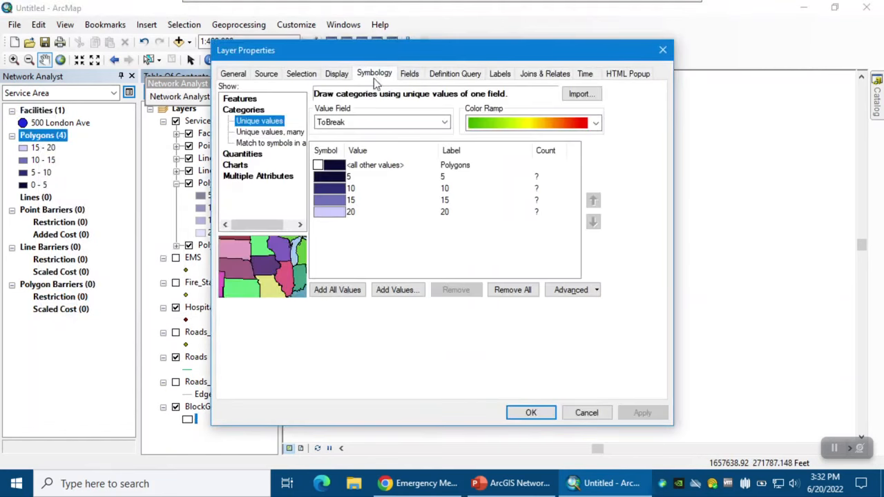
{"action": "left_click", "coordinate": [503, 122]}
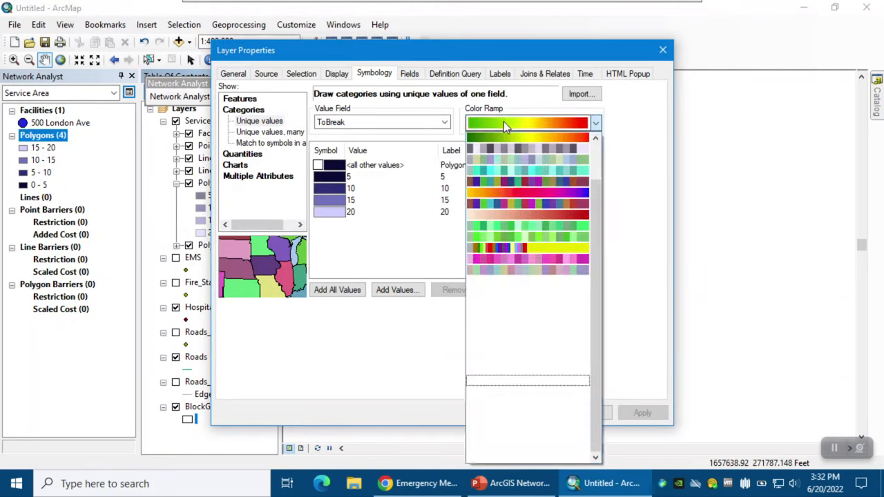
{"action": "left_click", "coordinate": [512, 137]}
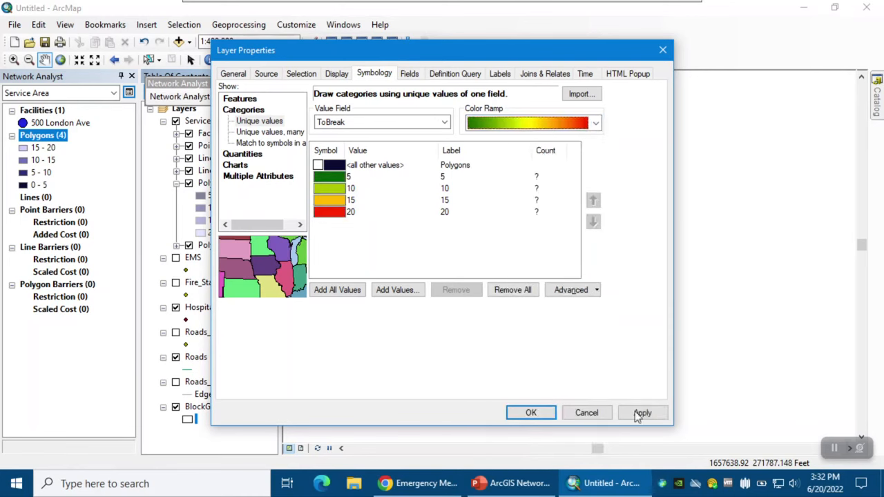
{"action": "left_click", "coordinate": [531, 412]}
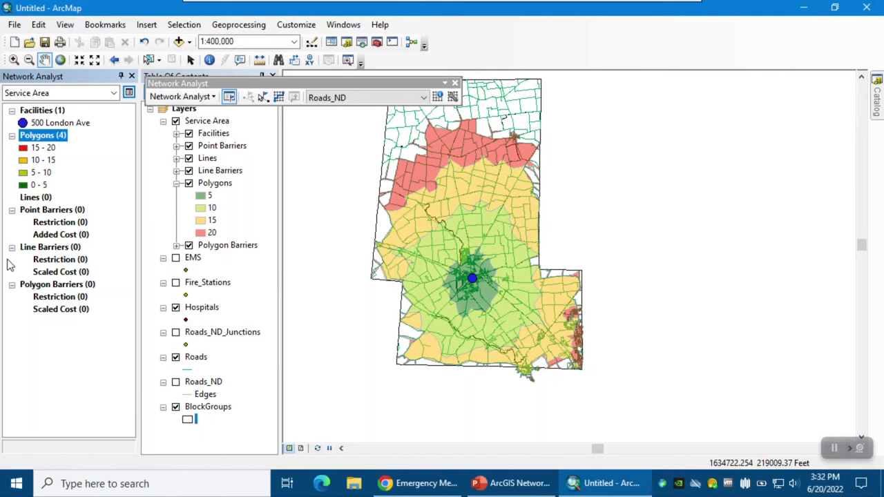
Enable Generate Lines in the service area's properties and solve the analysis again.
{"action": "left_click", "coordinate": [128, 93]}
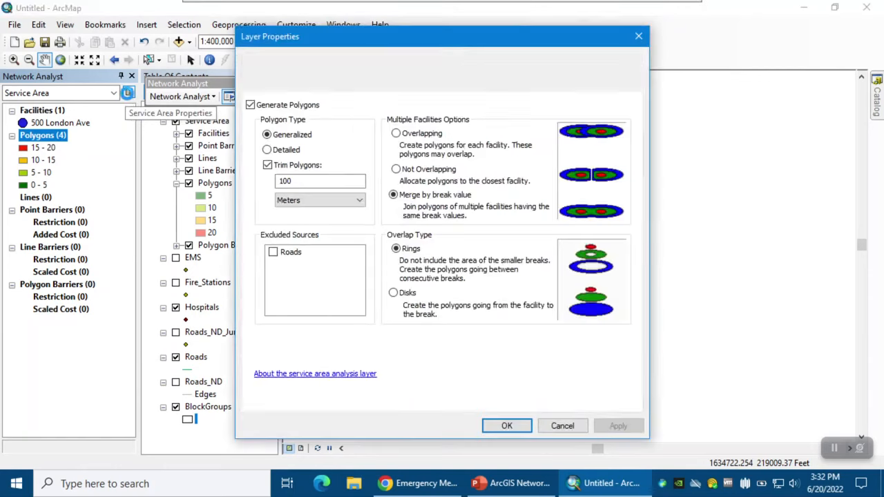
{"action": "left_click", "coordinate": [307, 61]}
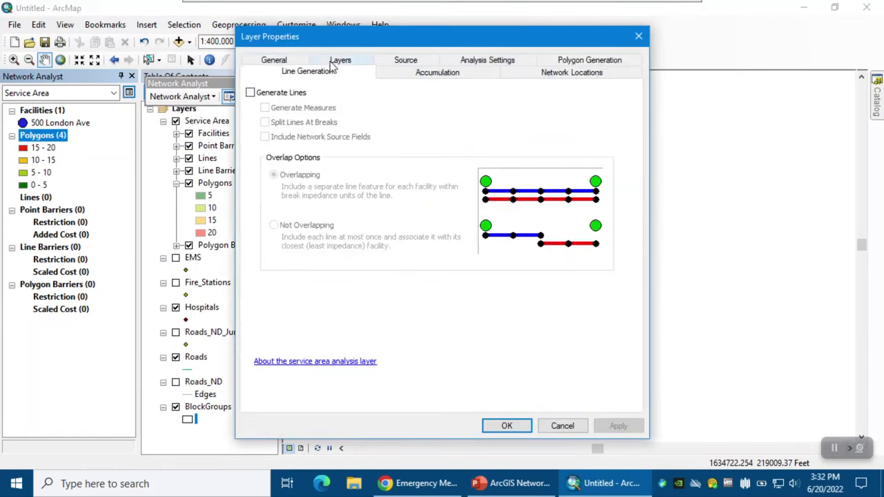
{"action": "left_click", "coordinate": [258, 94]}
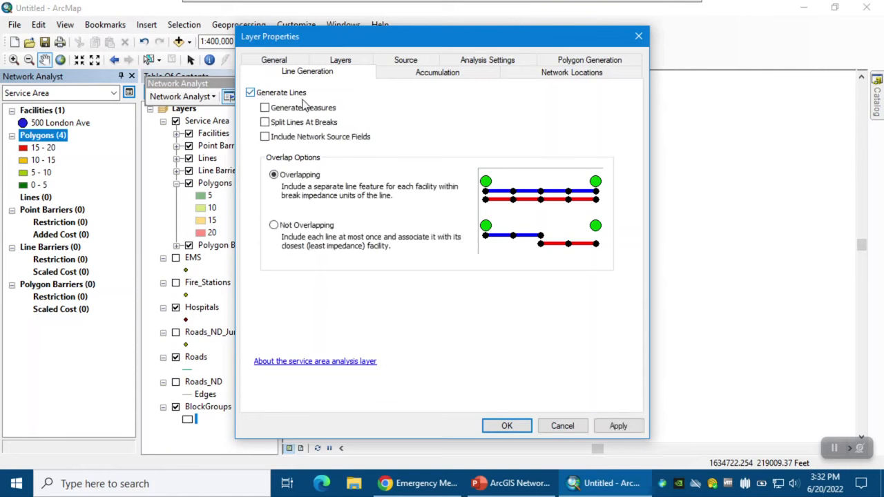
{"action": "left_click", "coordinate": [617, 426]}
{"action": "left_click", "coordinate": [506, 426]}
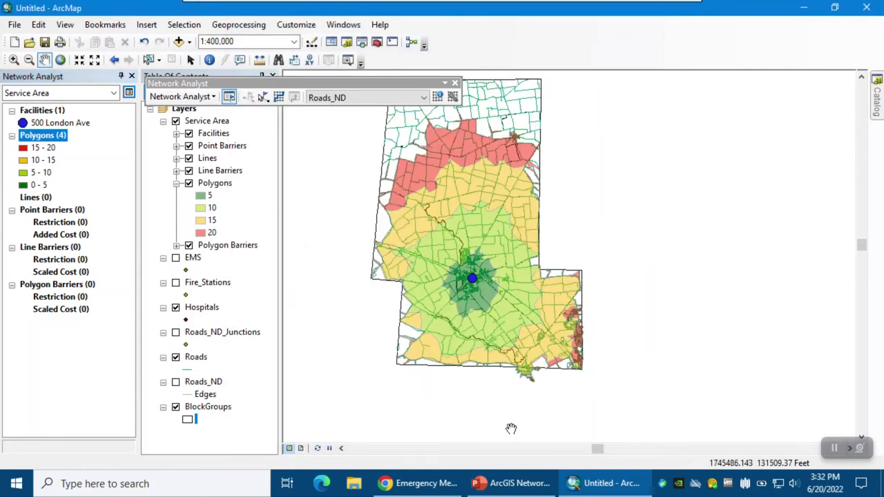
{"action": "left_click", "coordinate": [279, 99]}
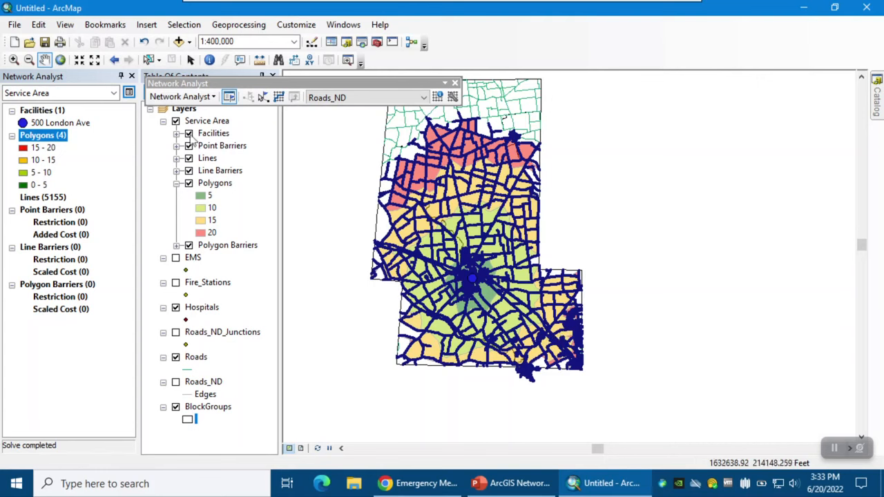
Hide the Service Area, Hospitals and Roads layers, leaving only the block group outlines on the map.
{"action": "left_click", "coordinate": [176, 121]}
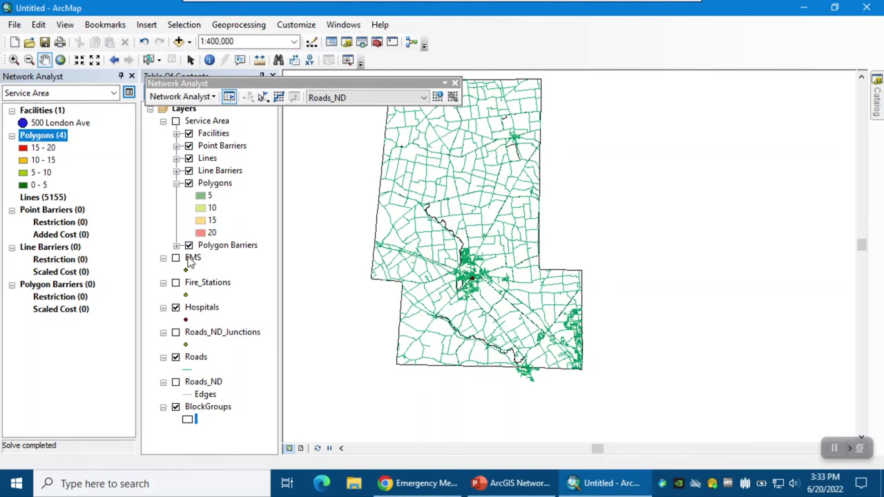
{"action": "left_click", "coordinate": [176, 308]}
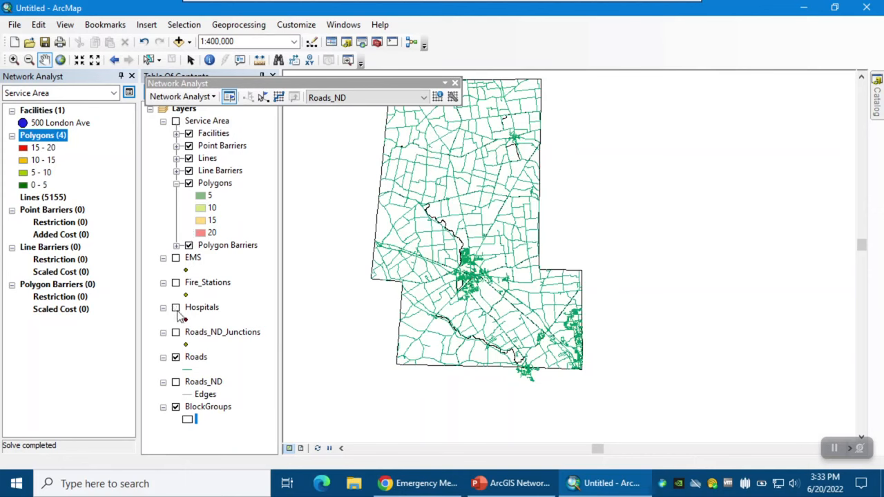
{"action": "left_click", "coordinate": [176, 356]}
Switch to the PowerPoint presentation and view the OD cost matrix slide as a slide show.
{"action": "left_click", "coordinate": [511, 473]}
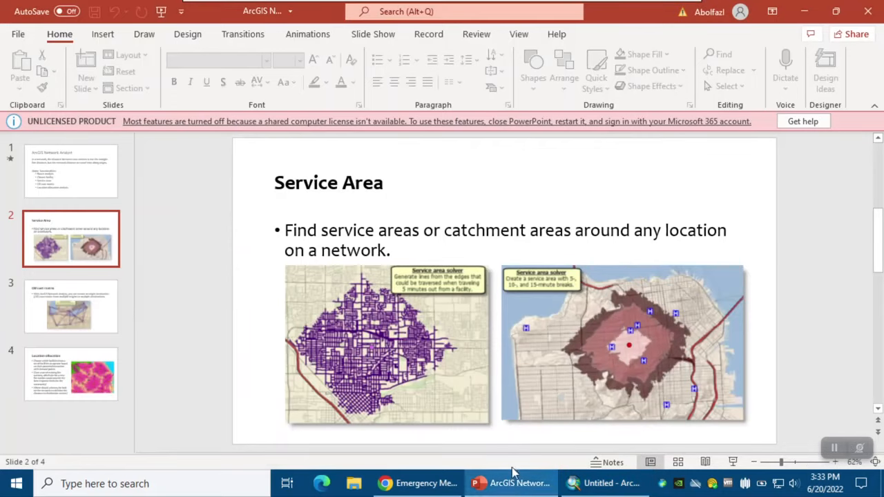
{"action": "scroll", "coordinate": [442, 356], "scroll_direction": "down", "scroll_amount": 2}
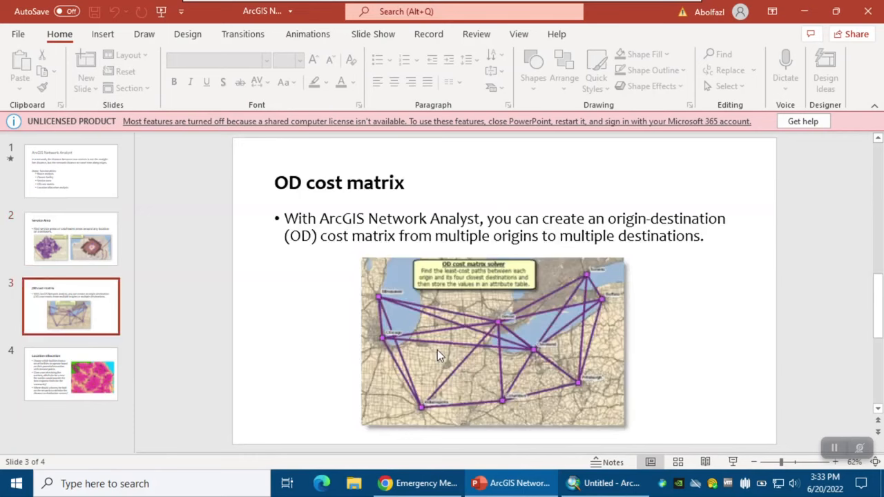
{"action": "left_click", "coordinate": [734, 460]}
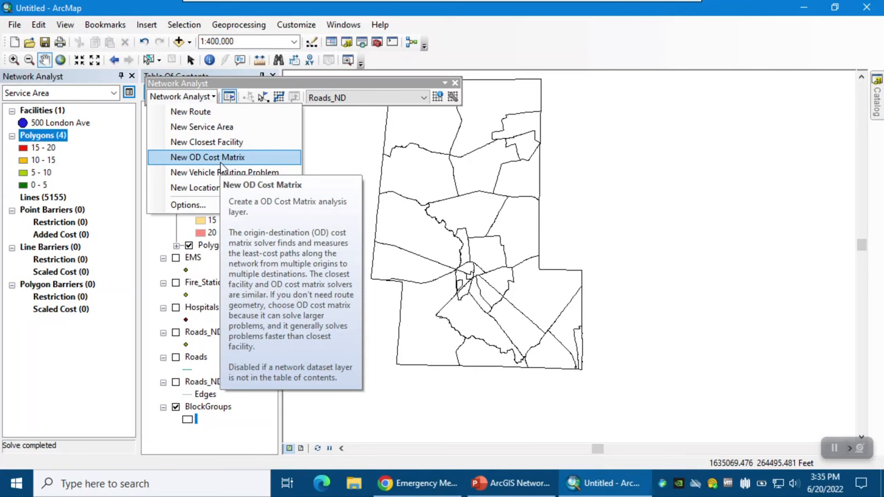
Back in ArcMap, show the EMS layer and enlarge its point symbol.
{"action": "left_click_drag", "start_coordinate": [455, 201], "coordinate": [471, 255]}
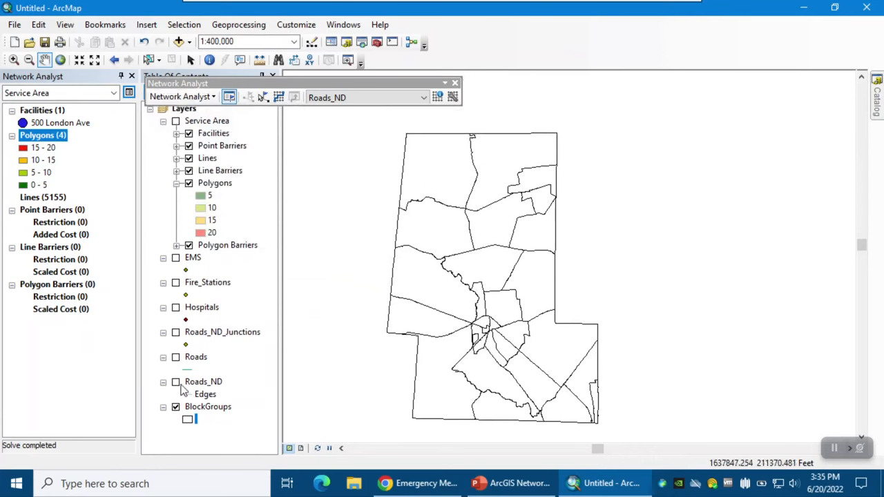
{"action": "left_click", "coordinate": [176, 257]}
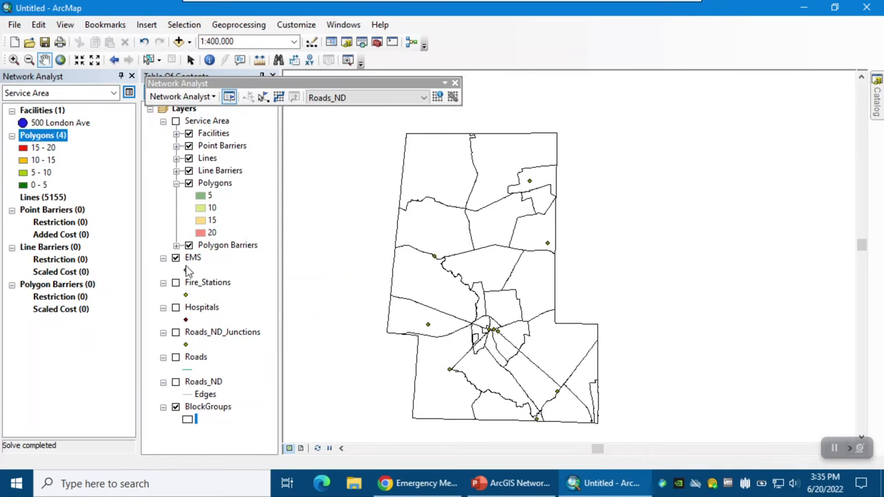
{"action": "left_click", "coordinate": [186, 269]}
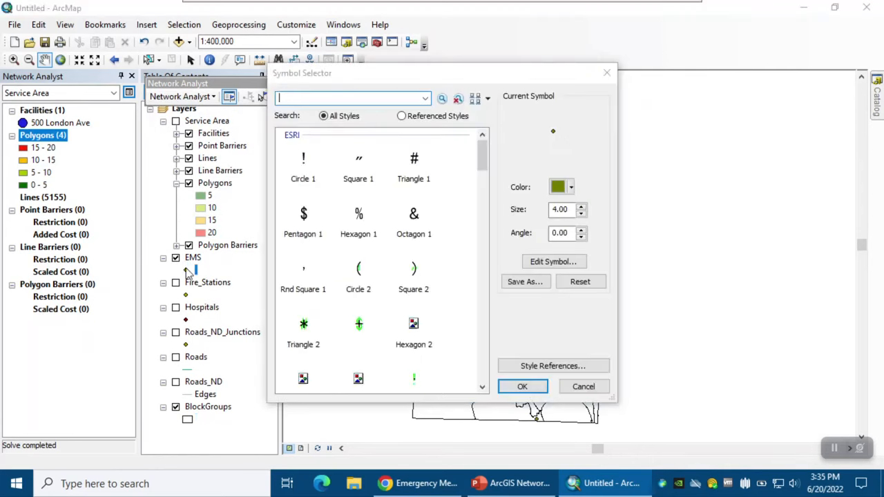
{"action": "left_click", "coordinate": [580, 207]}
{"action": "left_click", "coordinate": [580, 208]}
{"action": "left_click", "coordinate": [580, 207]}
{"action": "left_click", "coordinate": [580, 207]}
{"action": "left_click", "coordinate": [518, 388]}
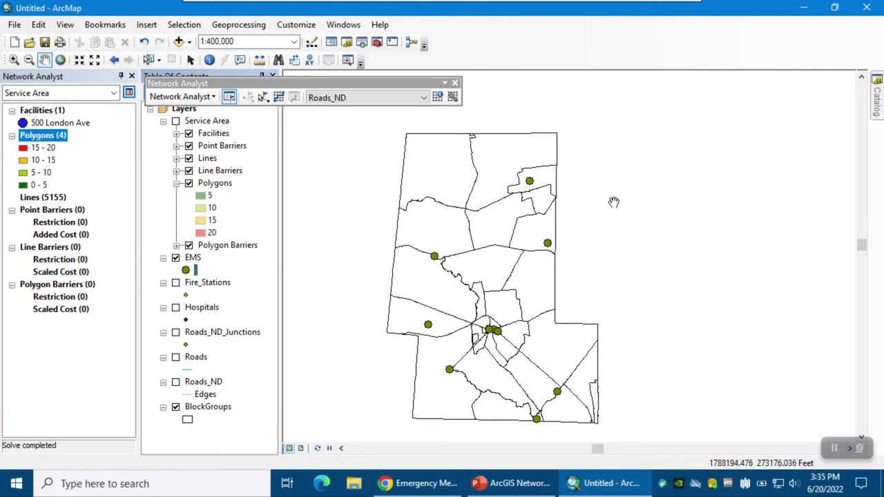
Search for "feature to point" and open the Feature To Point tool from Data Management.
{"action": "left_click", "coordinate": [362, 42]}
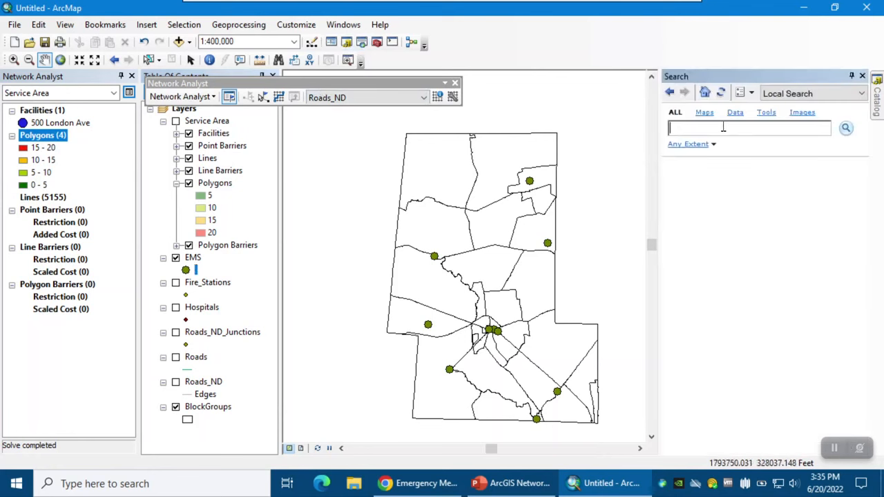
{"action": "type", "text": "feature to point"}
{"action": "key", "text": "Return"}
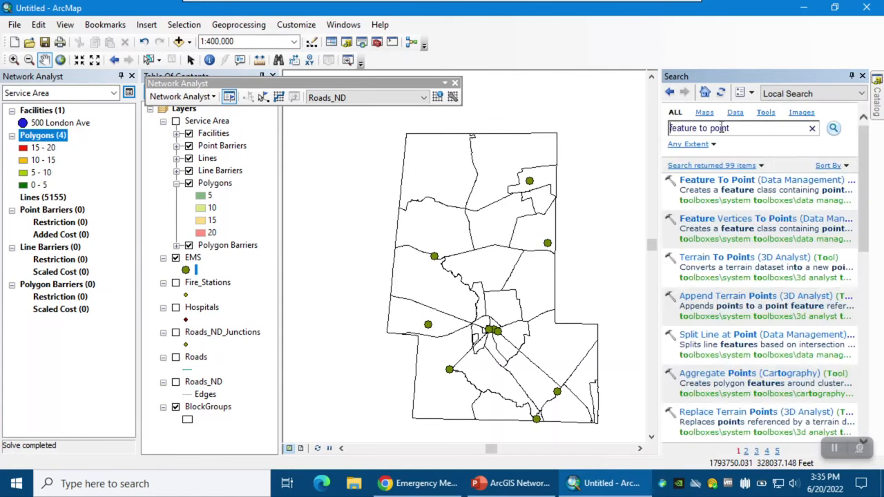
{"action": "left_click", "coordinate": [715, 183]}
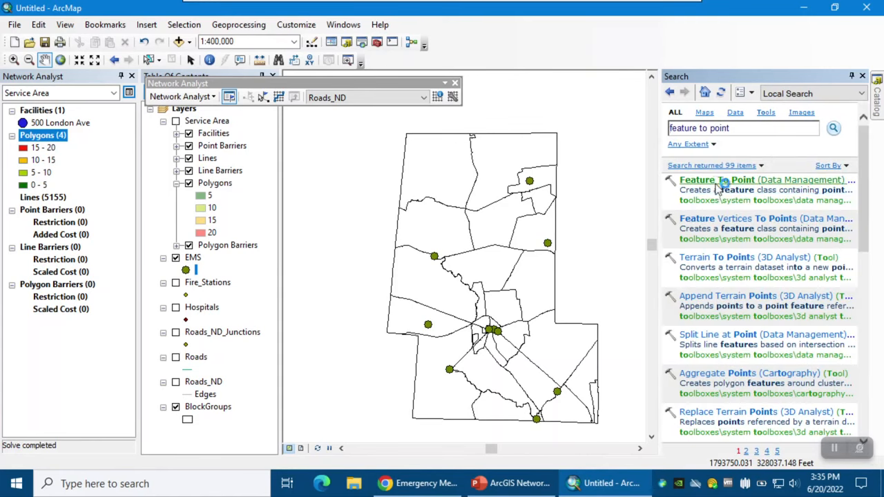
{"action": "left_click_drag", "start_coordinate": [617, 185], "coordinate": [536, 80]}
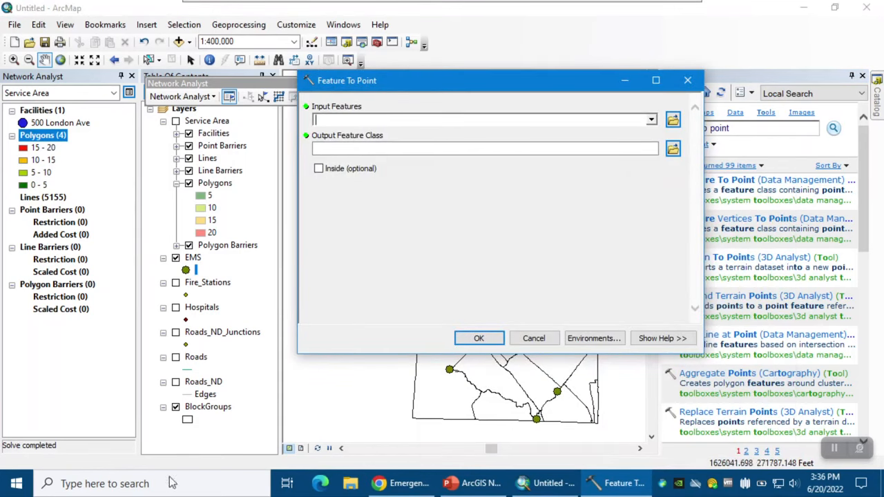
Run Feature To Point on BlockGroups, saving the output as centers_BG in the H:\GIS\Network2 folder.
{"action": "left_click", "coordinate": [651, 119]}
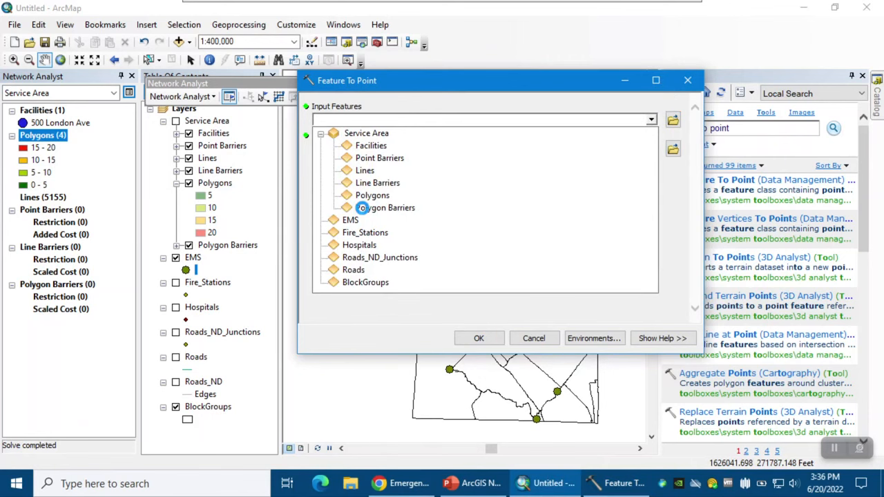
{"action": "left_click", "coordinate": [365, 281]}
{"action": "left_click", "coordinate": [672, 148]}
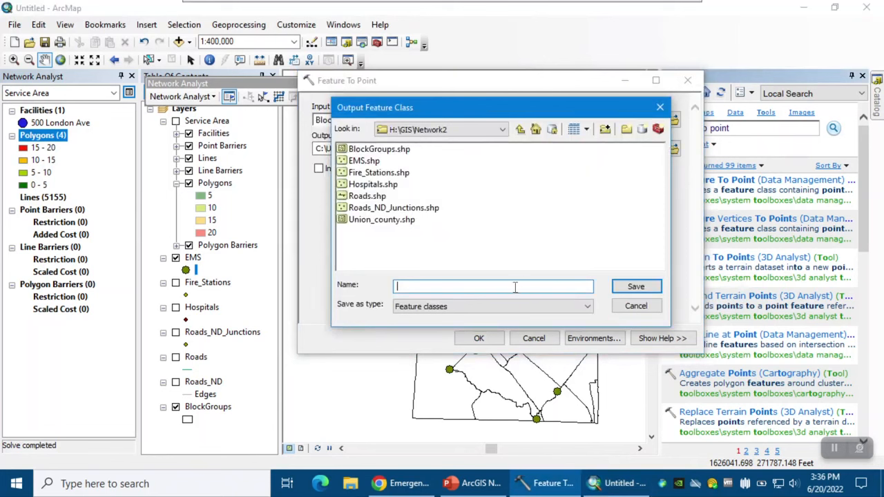
{"action": "type", "text": "centers_BG"}
{"action": "key", "text": "Return"}
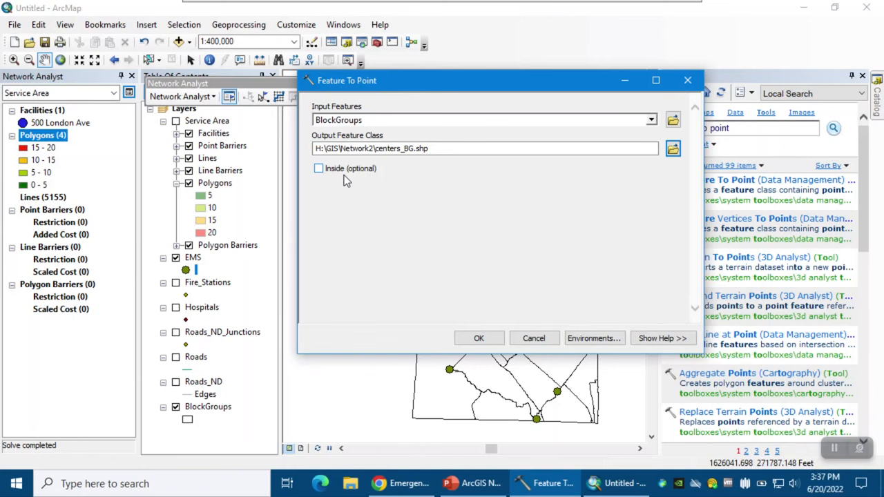
{"action": "left_click", "coordinate": [478, 338]}
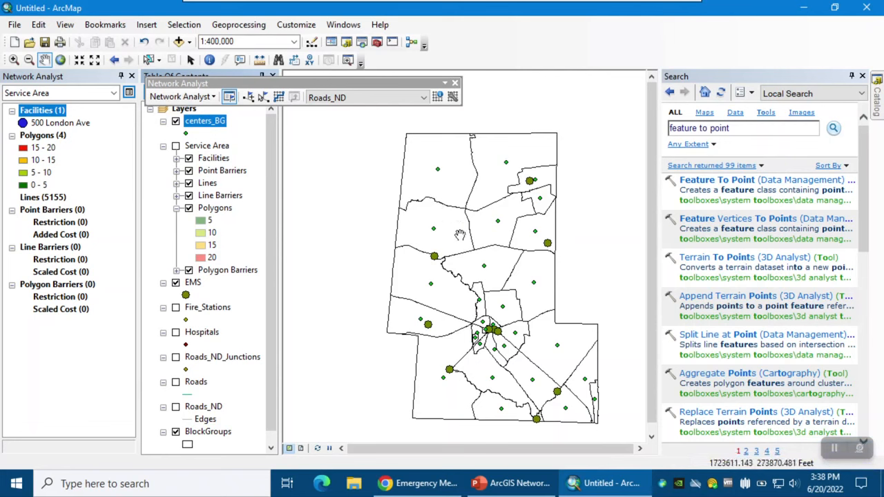
Change the centers_BG point symbol's color to red.
{"action": "left_click", "coordinate": [185, 134]}
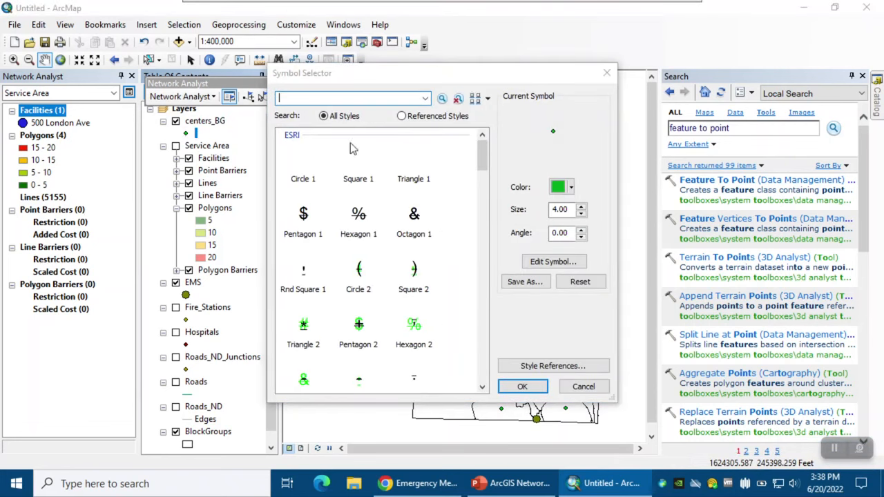
{"action": "left_click", "coordinate": [559, 186]}
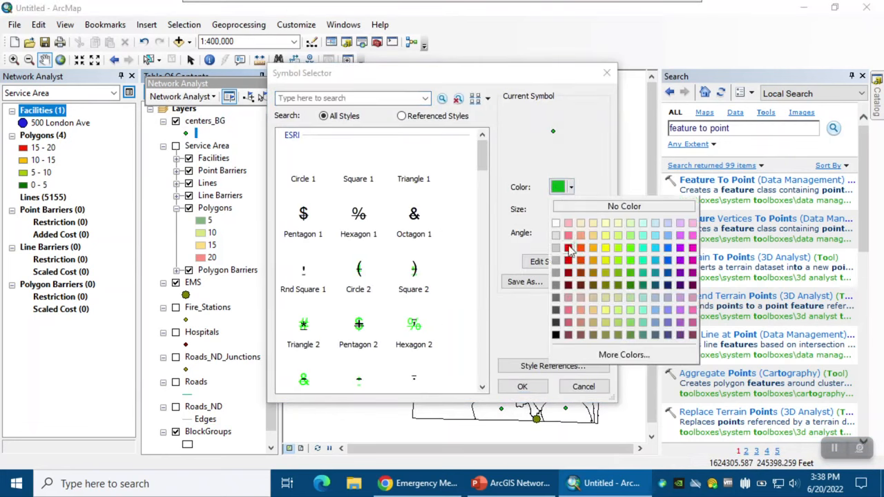
{"action": "left_click", "coordinate": [567, 248]}
{"action": "left_click", "coordinate": [522, 386]}
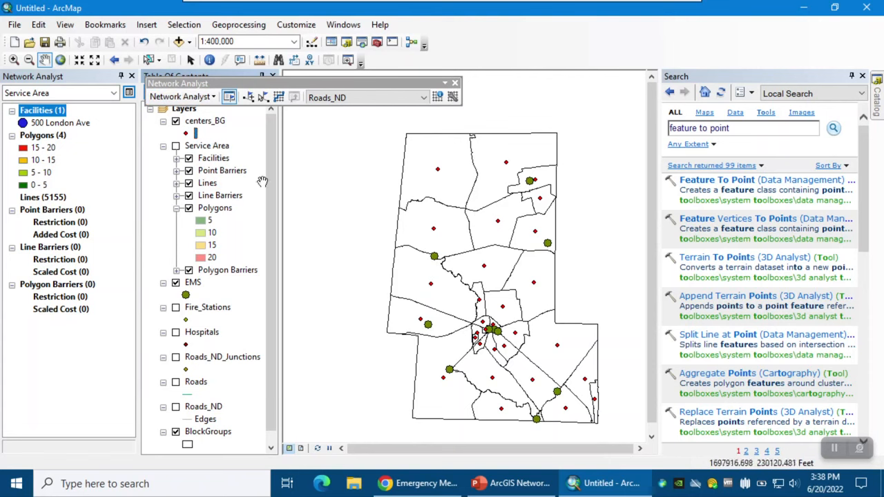
Create a new OD cost matrix analysis layer and collapse the legends of its sublayers in the table of contents.
{"action": "left_click", "coordinate": [193, 102]}
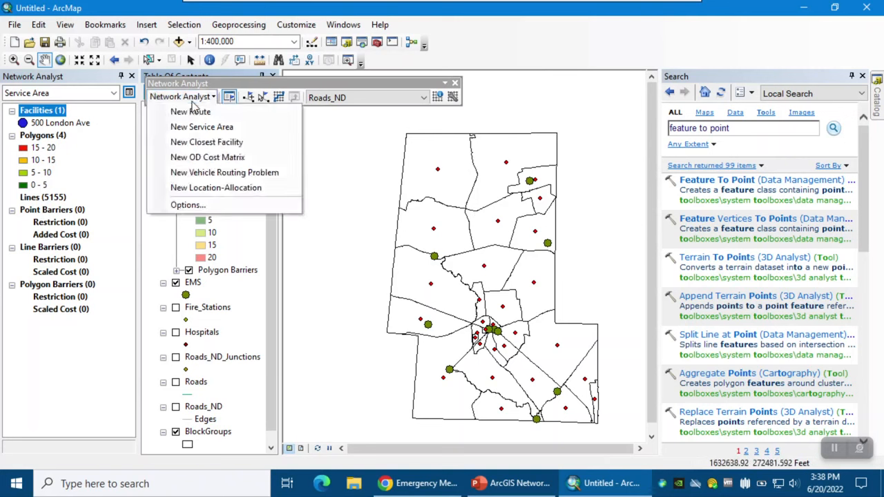
{"action": "left_click", "coordinate": [228, 159]}
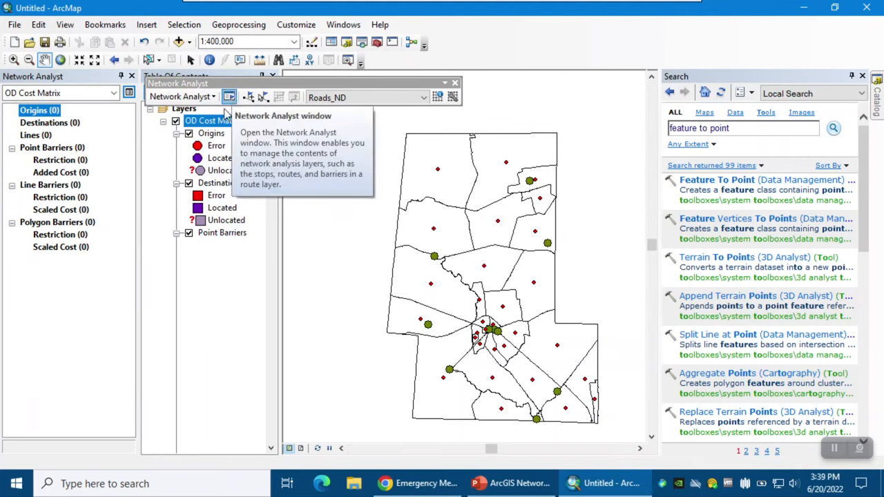
{"action": "left_click", "coordinate": [164, 121]}
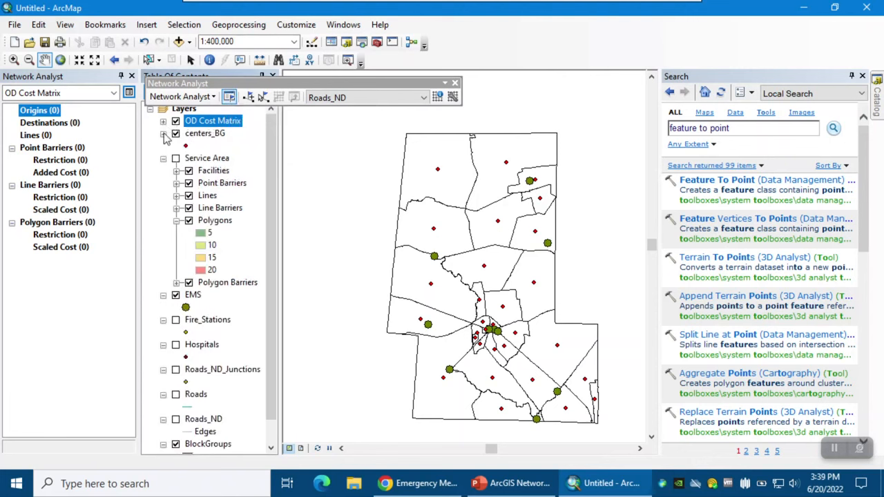
{"action": "left_click", "coordinate": [163, 122]}
{"action": "left_click", "coordinate": [176, 121]}
{"action": "left_click", "coordinate": [177, 133]}
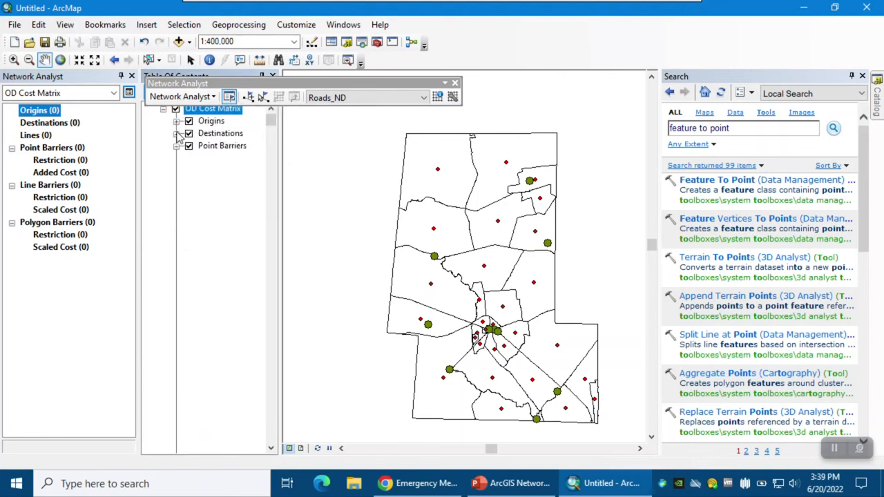
{"action": "left_click", "coordinate": [177, 147]}
{"action": "left_click", "coordinate": [176, 159]}
{"action": "left_click", "coordinate": [177, 171]}
{"action": "left_click", "coordinate": [177, 184]}
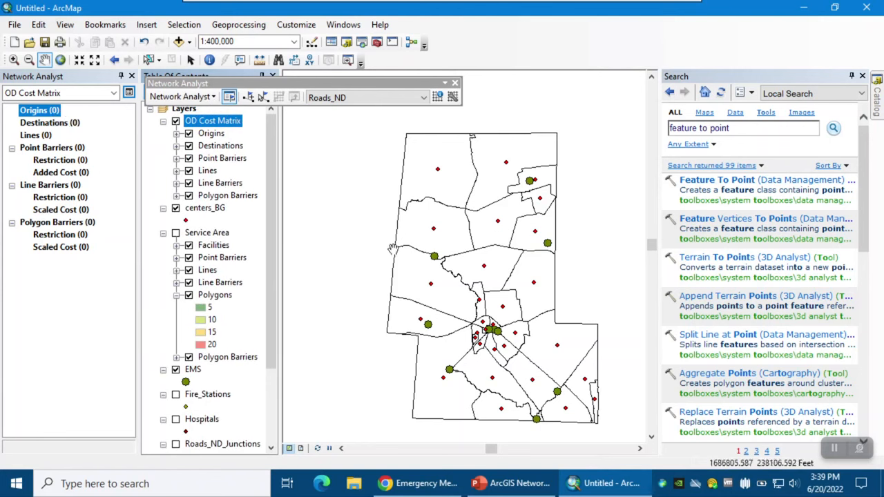
Load the EMS points as Origins of the OD cost matrix, with FID as the sort field.
{"action": "right_click", "coordinate": [48, 114]}
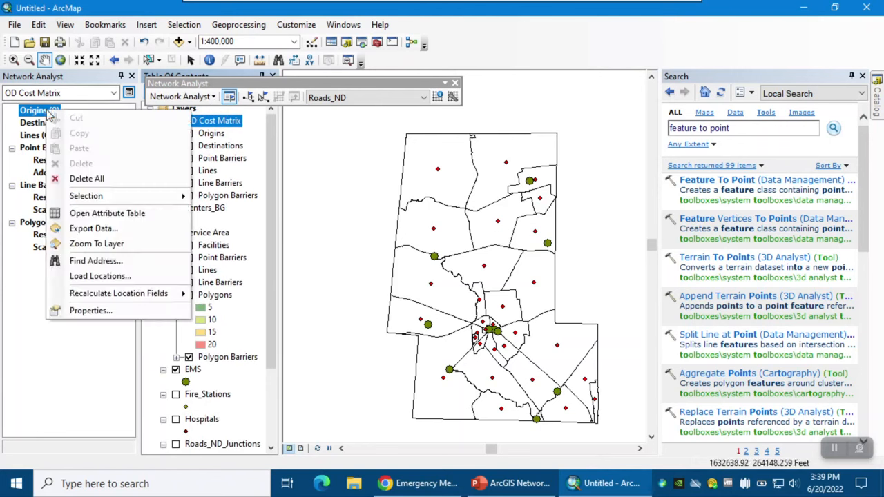
{"action": "left_click", "coordinate": [98, 277]}
{"action": "left_click", "coordinate": [404, 71]}
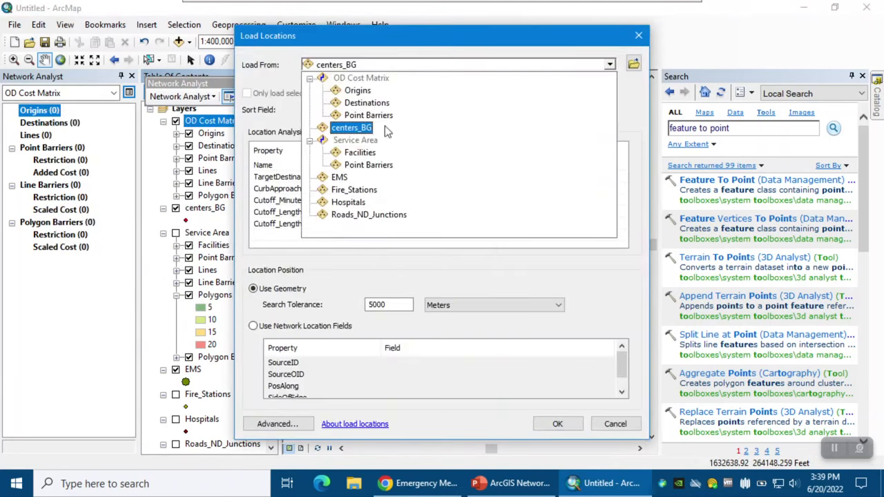
{"action": "left_click", "coordinate": [371, 177]}
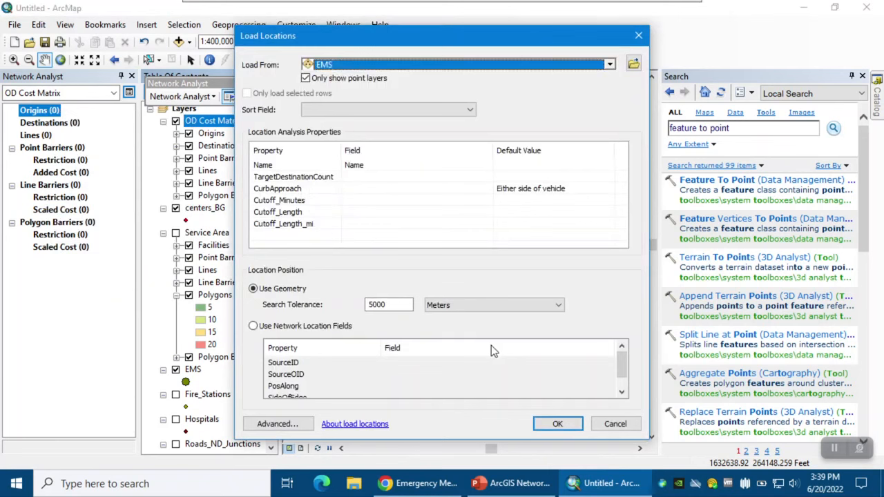
{"action": "left_click", "coordinate": [336, 110]}
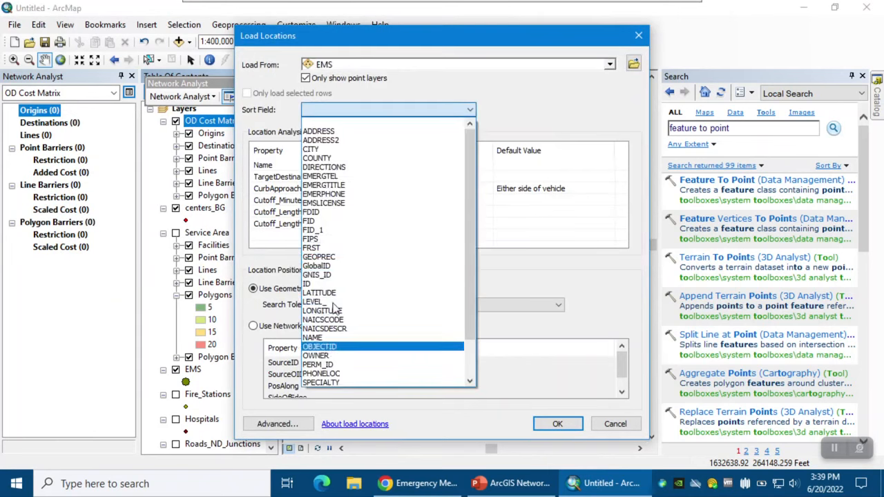
{"action": "left_click", "coordinate": [321, 229]}
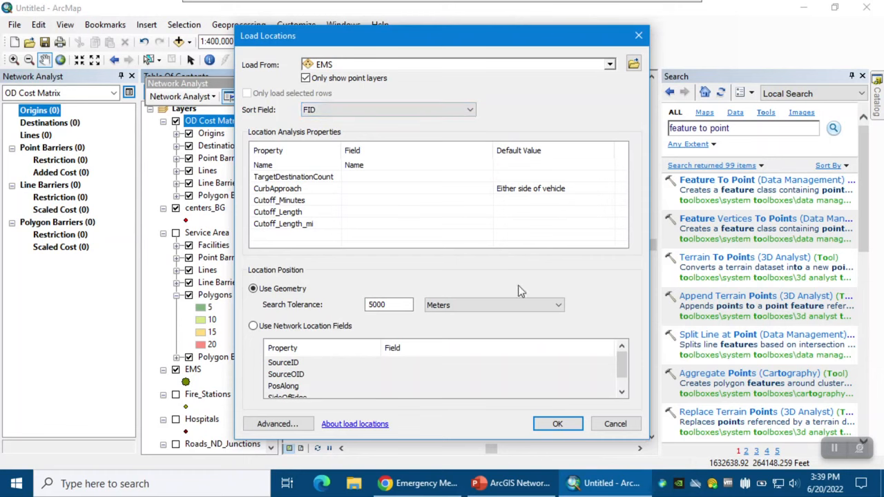
{"action": "left_click", "coordinate": [557, 424]}
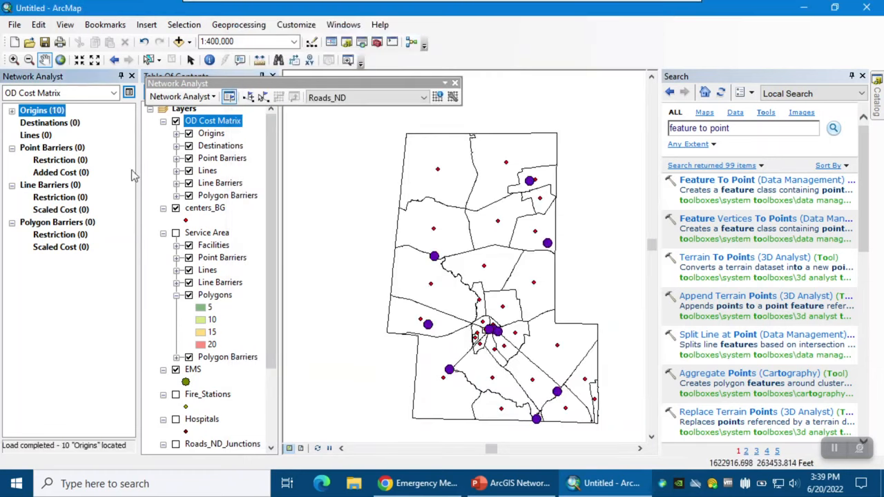
Load the centers_BG points as Destinations of the OD cost matrix.
{"action": "left_click", "coordinate": [62, 124]}
{"action": "right_click", "coordinate": [63, 125]}
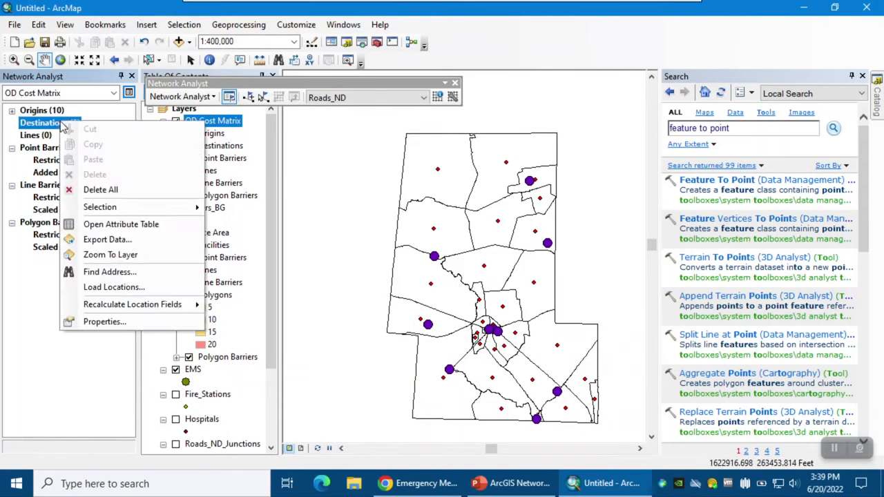
{"action": "left_click", "coordinate": [144, 287]}
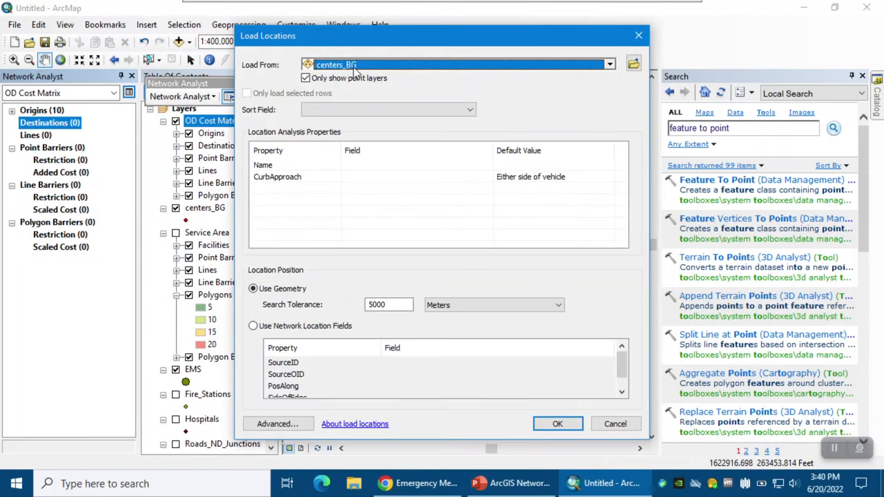
{"action": "left_click", "coordinate": [558, 424]}
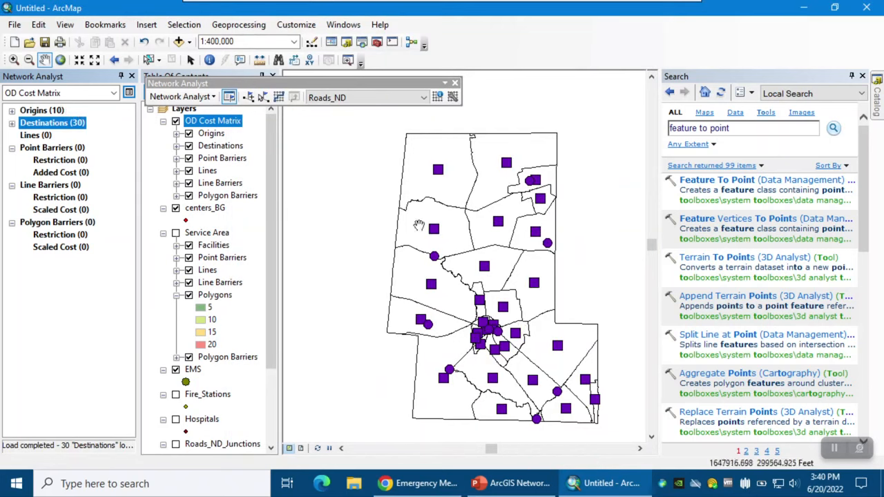
Change the symbol color of the located Origins to red in the layer's symbology.
{"action": "right_click", "coordinate": [66, 112]}
{"action": "left_click", "coordinate": [110, 312]}
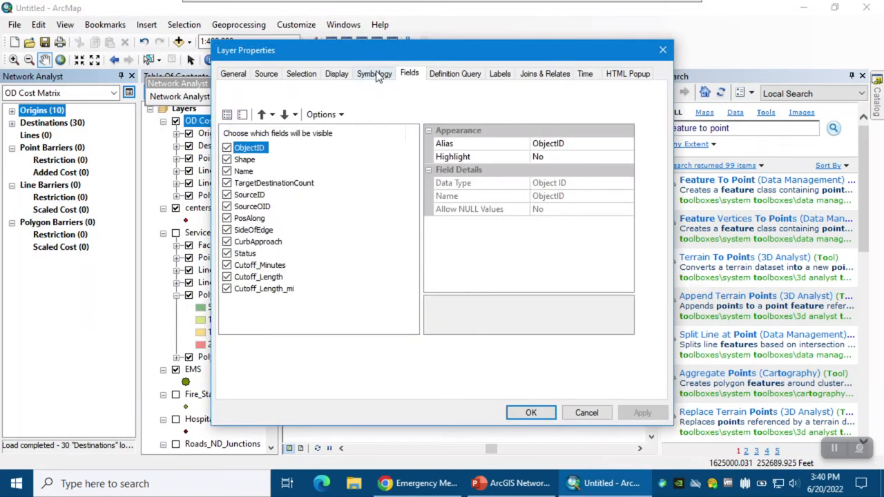
{"action": "left_click", "coordinate": [375, 74]}
{"action": "double_click", "coordinate": [329, 178]}
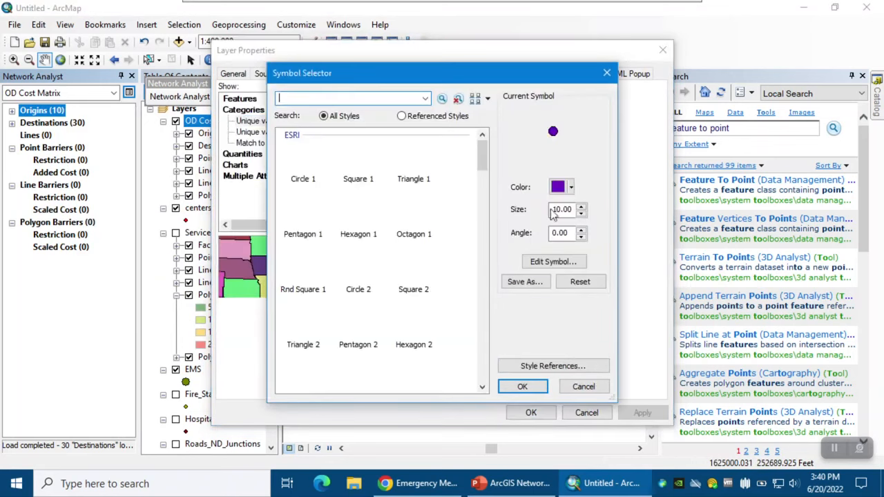
{"action": "left_click", "coordinate": [570, 187]}
{"action": "left_click", "coordinate": [567, 248]}
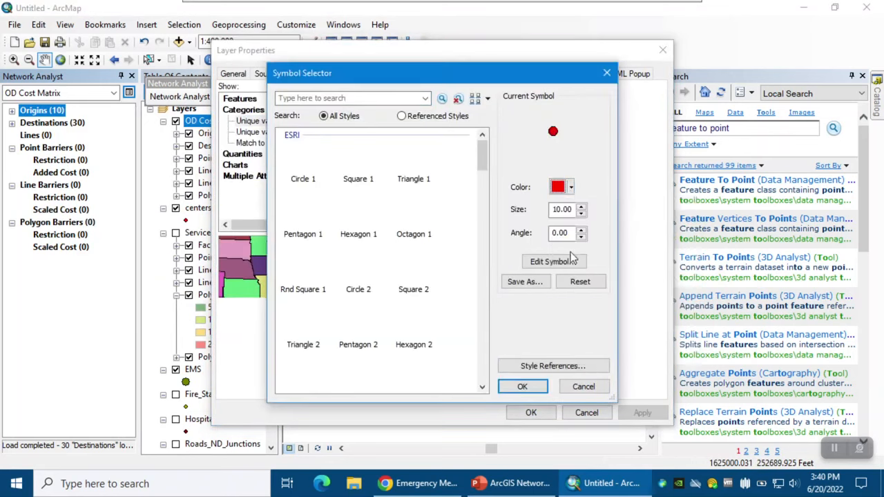
{"action": "left_click", "coordinate": [522, 387]}
{"action": "left_click", "coordinate": [641, 412]}
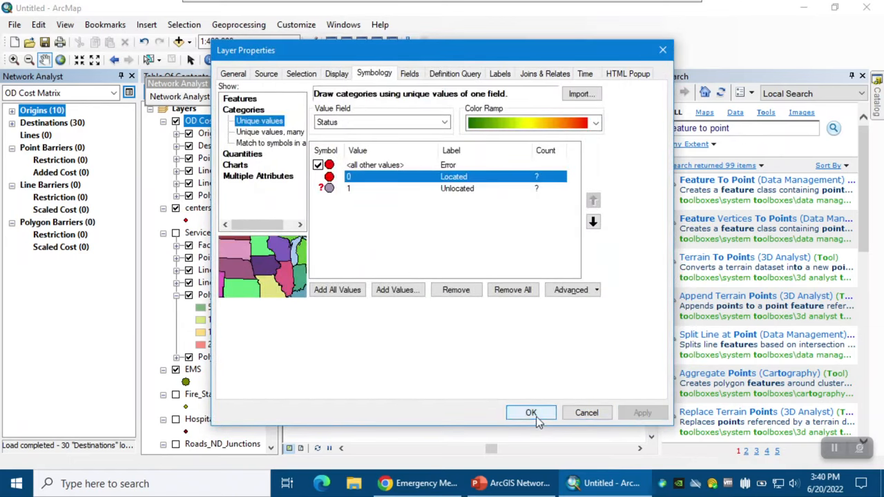
{"action": "left_click", "coordinate": [532, 413]}
Reduce the size of the square symbol for located Destinations in the layer's symbology.
{"action": "right_click", "coordinate": [61, 125]}
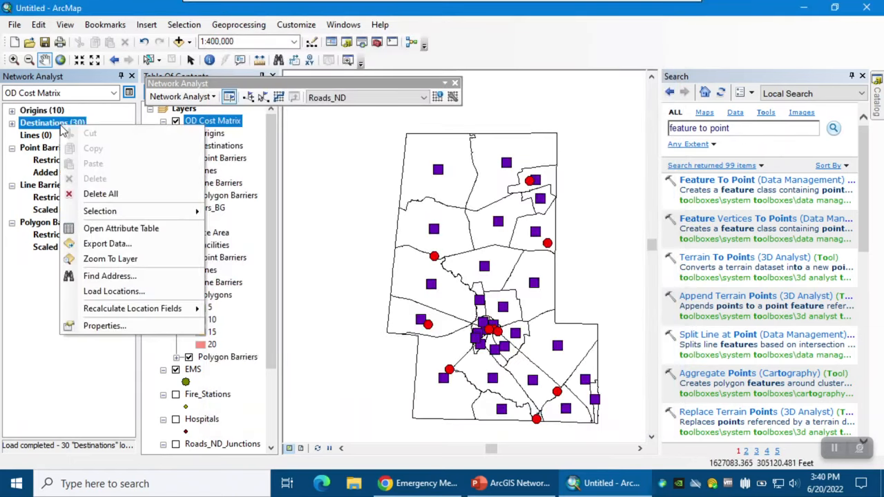
{"action": "left_click", "coordinate": [104, 326]}
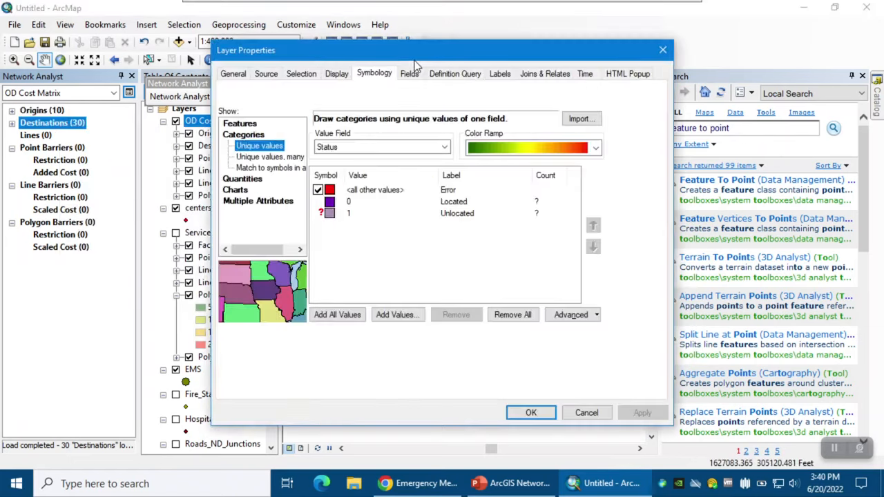
{"action": "double_click", "coordinate": [330, 207]}
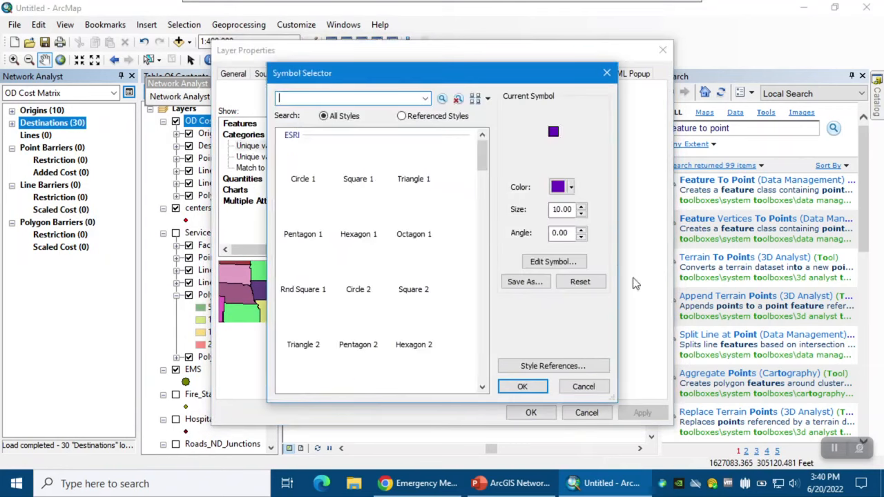
{"action": "left_click", "coordinate": [584, 214]}
{"action": "left_click", "coordinate": [584, 214]}
{"action": "left_click", "coordinate": [584, 215]}
{"action": "left_click", "coordinate": [584, 214]}
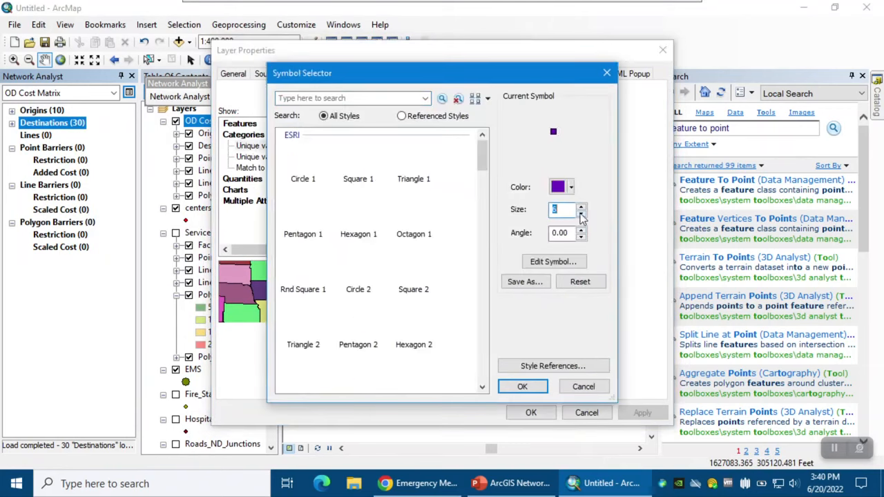
{"action": "left_click", "coordinate": [581, 214]}
{"action": "left_click", "coordinate": [581, 214]}
{"action": "left_click", "coordinate": [526, 387]}
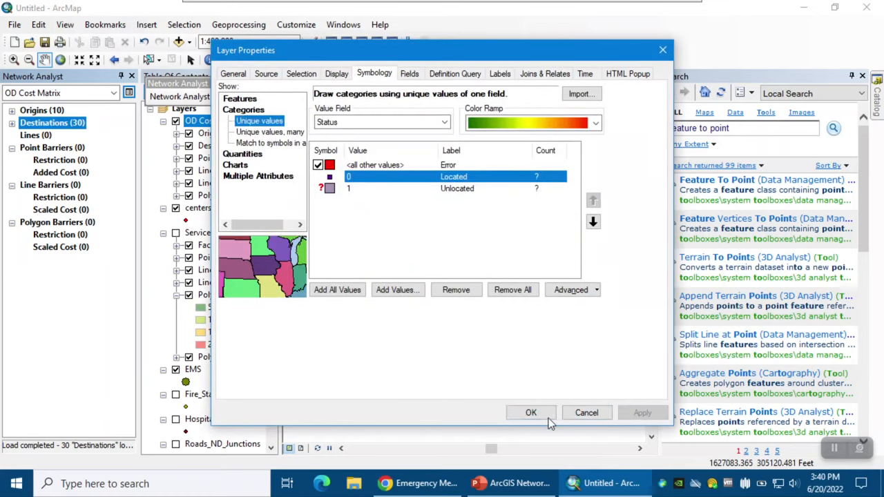
{"action": "left_click", "coordinate": [532, 412]}
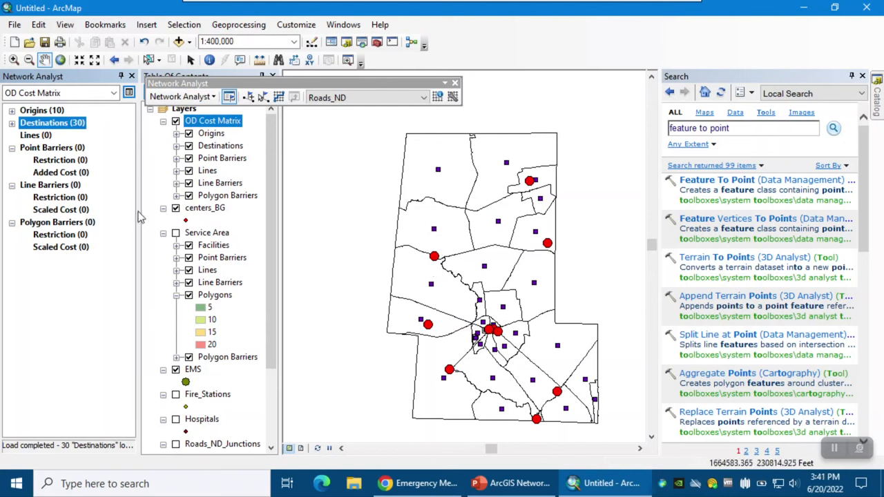
Enable the Length_mi and Minutes accumulation attributes in the OD Cost Matrix layer properties.
{"action": "left_click", "coordinate": [129, 95]}
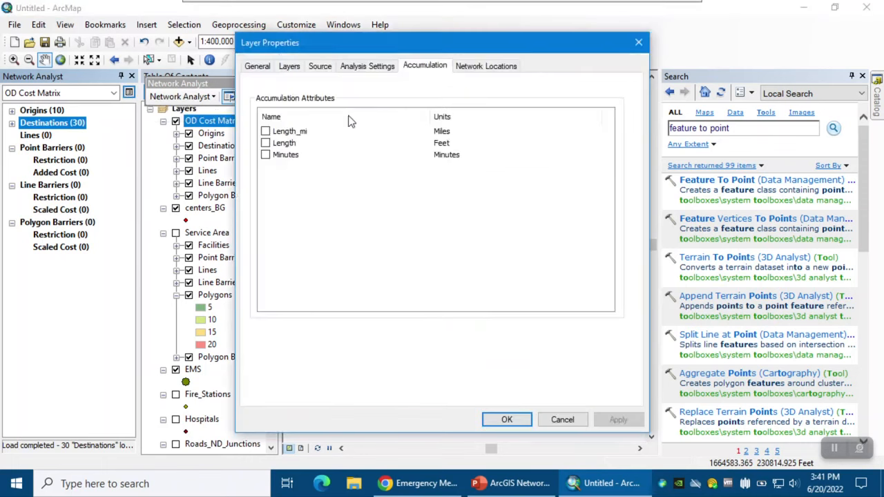
{"action": "left_click", "coordinate": [354, 67]}
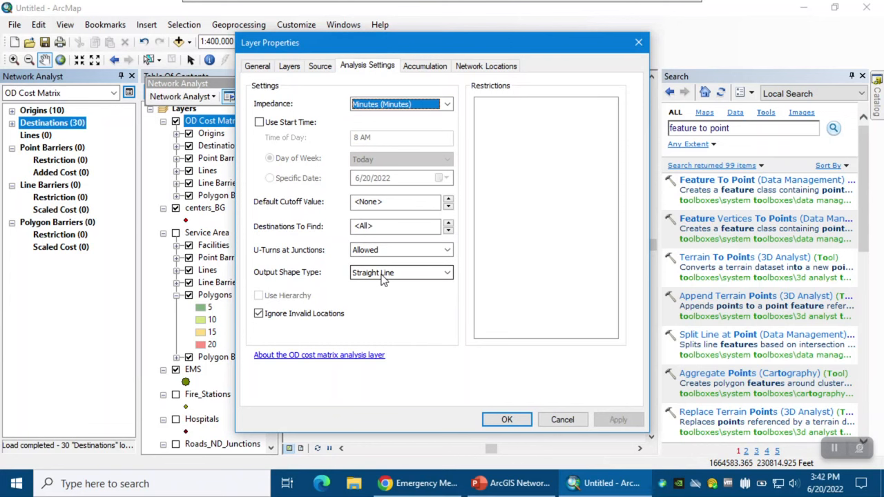
{"action": "left_click", "coordinate": [387, 69]}
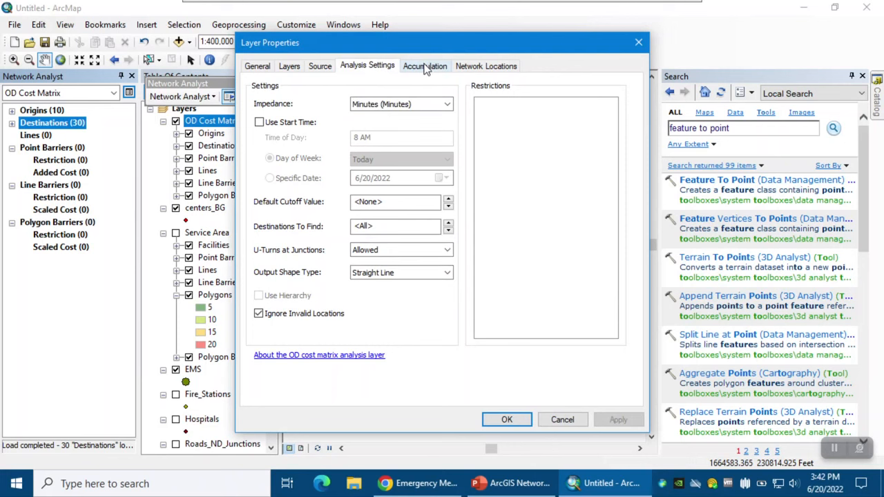
{"action": "left_click", "coordinate": [425, 67]}
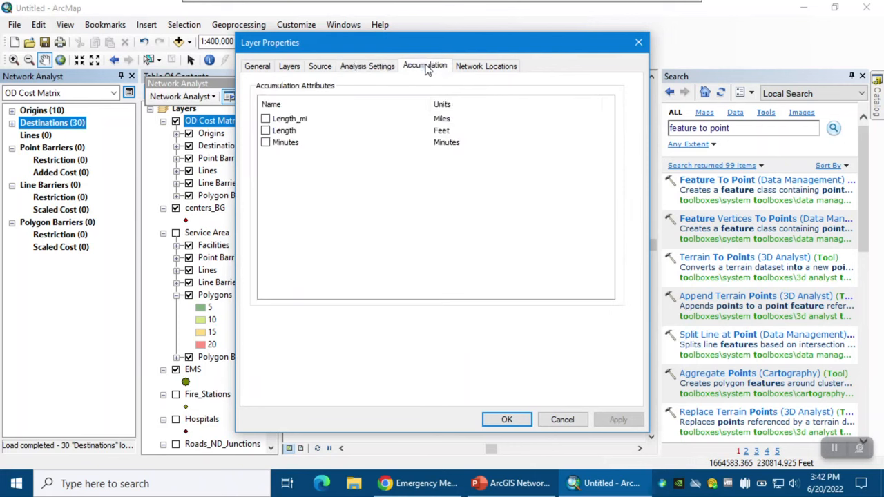
{"action": "left_click", "coordinate": [267, 144]}
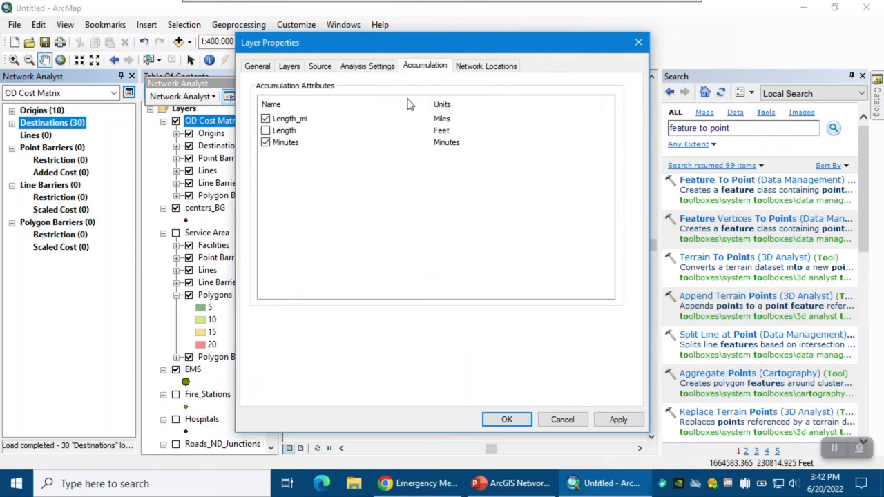
{"action": "left_click", "coordinate": [618, 420]}
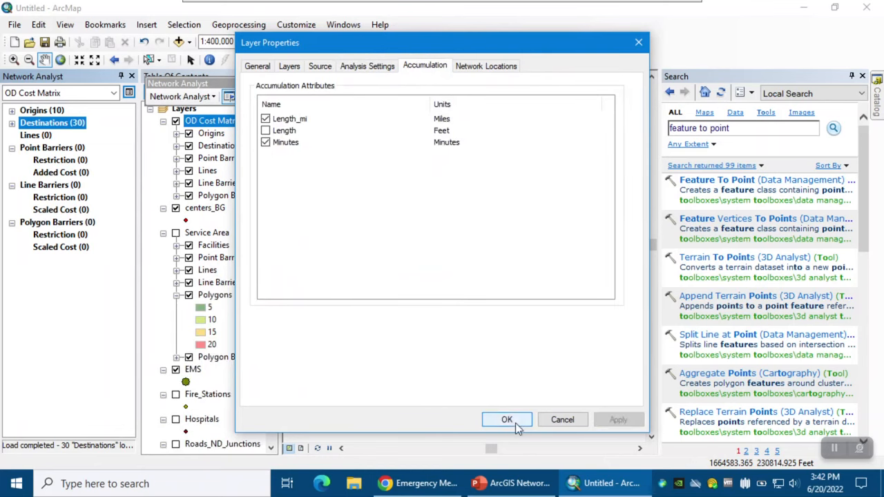
{"action": "left_click", "coordinate": [516, 422]}
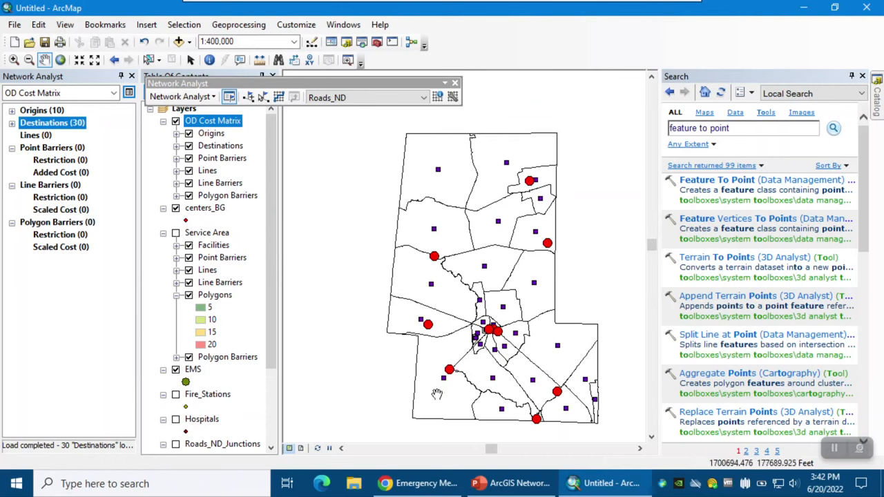
Solve the OD cost matrix and inspect the resulting lines around one origin up close.
{"action": "left_click", "coordinate": [278, 97]}
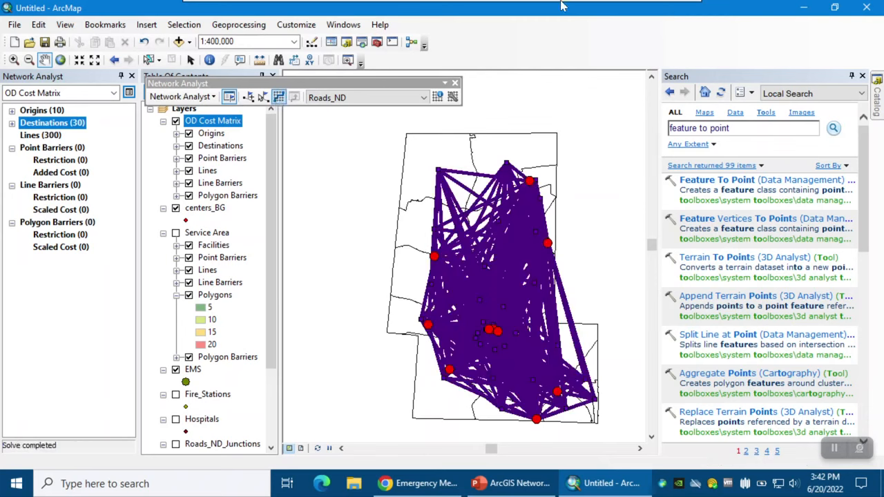
{"action": "left_click", "coordinate": [14, 59]}
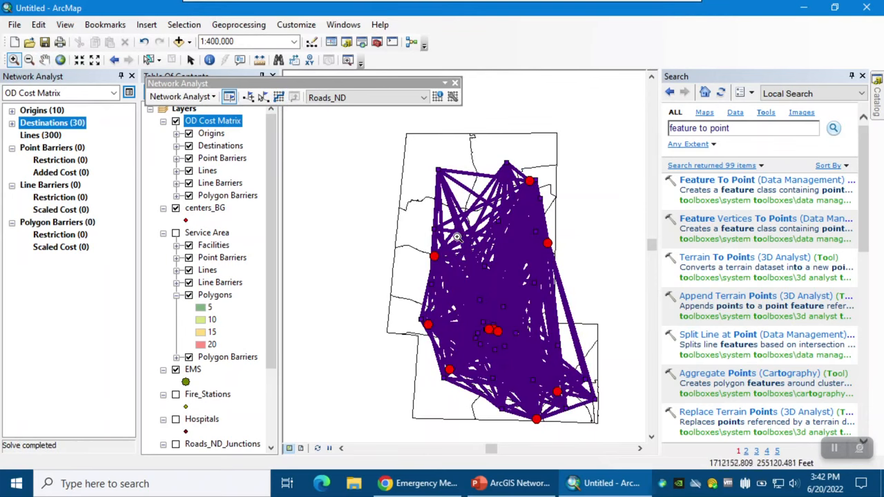
{"action": "left_click_drag", "start_coordinate": [457, 236], "coordinate": [416, 290]}
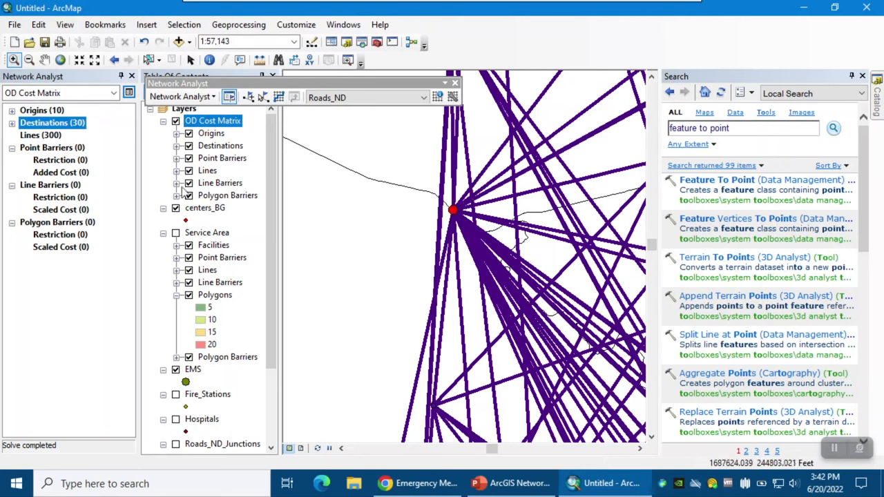
Open the attribute table of the OD cost matrix Lines and examine the line names against the expanded list of Origins.
{"action": "right_click", "coordinate": [57, 136]}
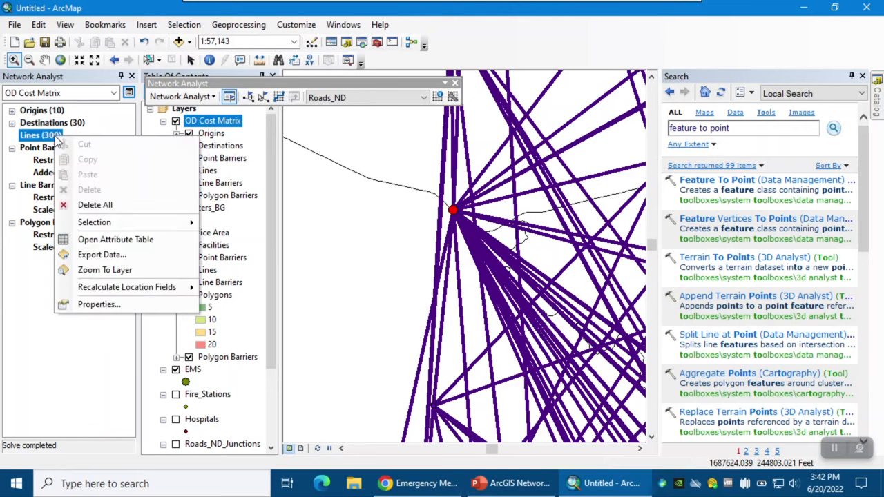
{"action": "left_click", "coordinate": [115, 240]}
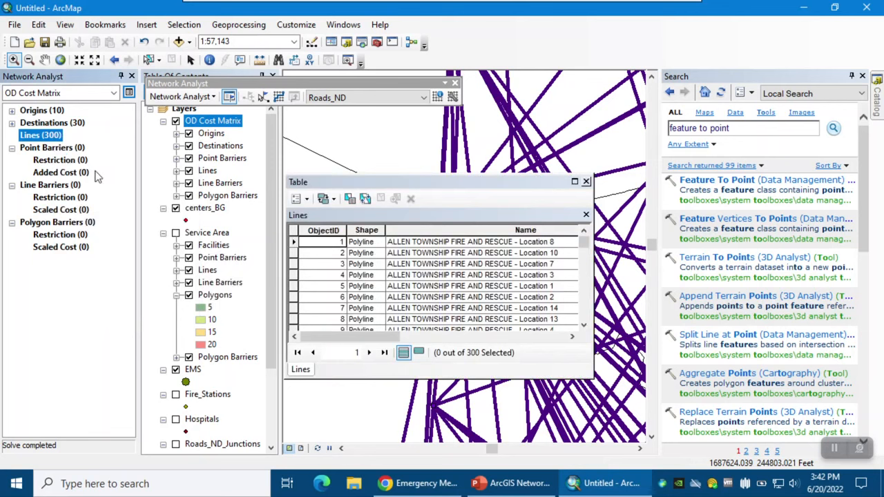
{"action": "left_click", "coordinate": [11, 111]}
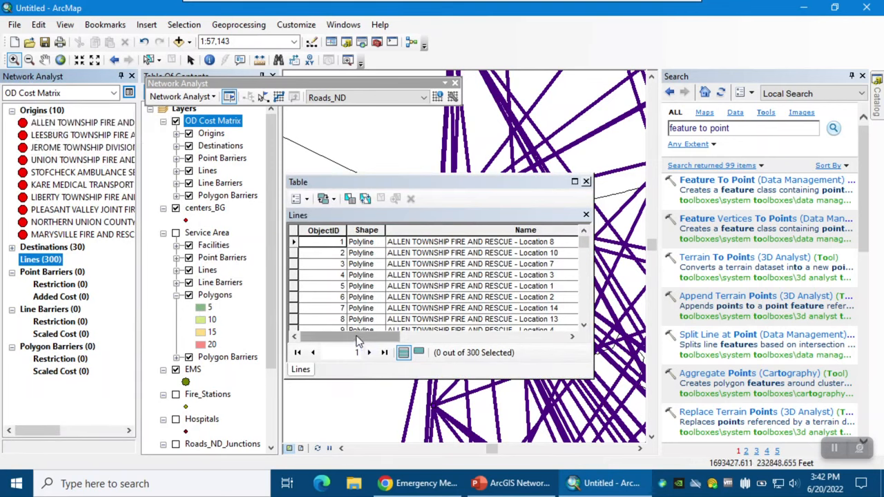
{"action": "left_click", "coordinate": [372, 340]}
{"action": "left_click_drag", "start_coordinate": [371, 340], "coordinate": [386, 345]}
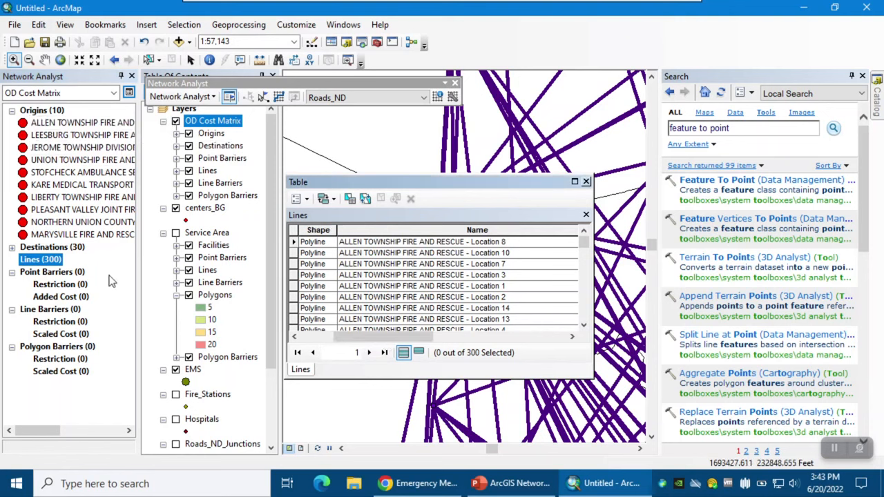
{"action": "scroll", "coordinate": [508, 272], "scroll_direction": "down", "scroll_amount": 1}
{"action": "scroll", "coordinate": [507, 273], "scroll_direction": "down", "scroll_amount": 5}
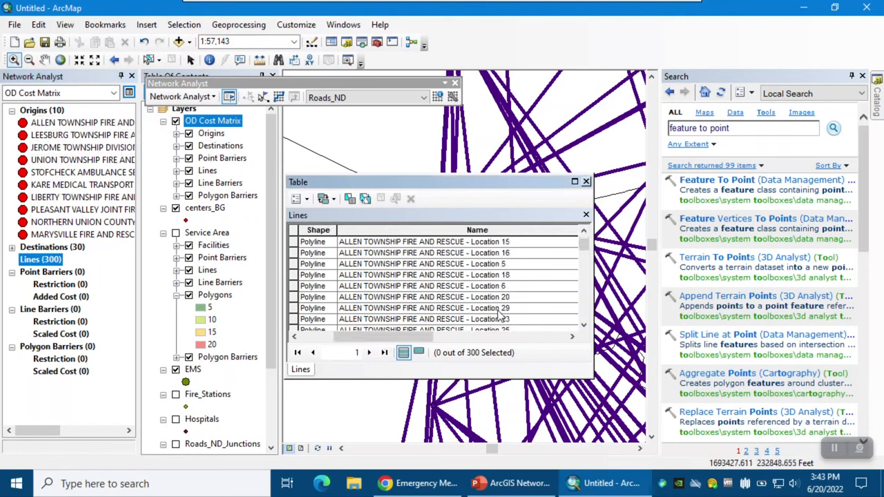
{"action": "scroll", "coordinate": [508, 330], "scroll_direction": "down", "scroll_amount": 2}
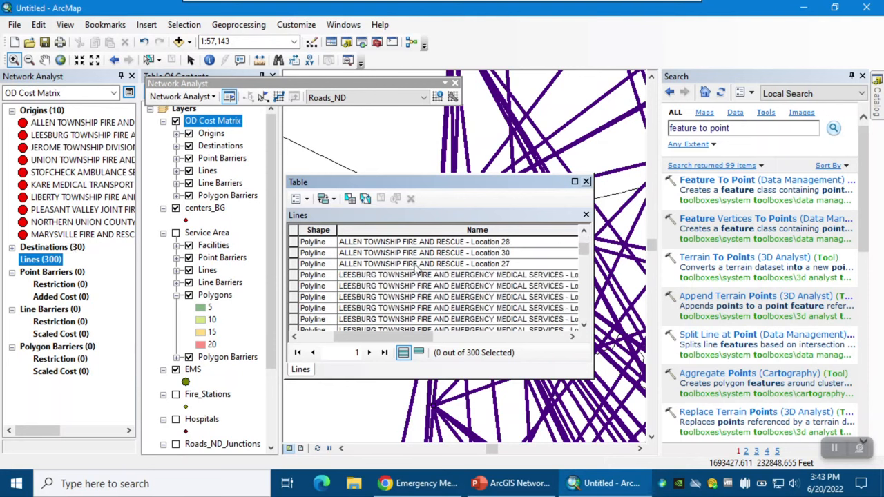
Select all Allen Township Fire and Rescue rows in the Lines table and view these lines on the full map without the table.
{"action": "left_click", "coordinate": [294, 263]}
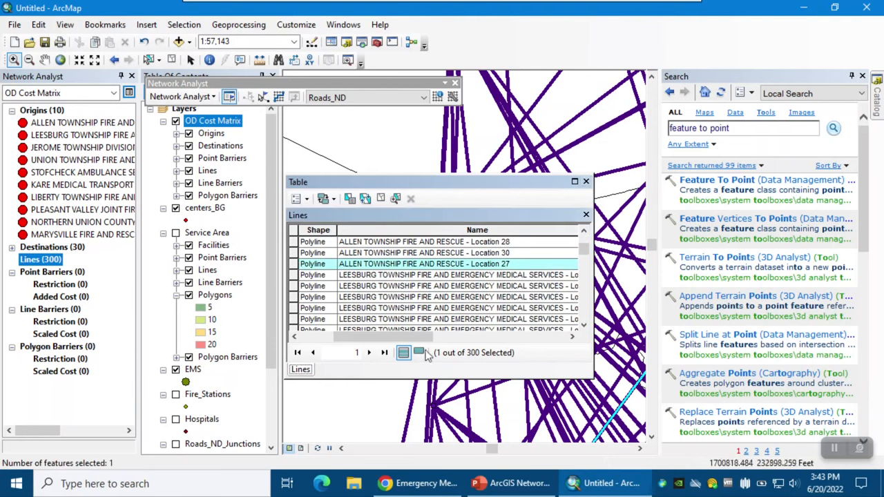
{"action": "left_click_drag", "start_coordinate": [295, 263], "coordinate": [292, 209]}
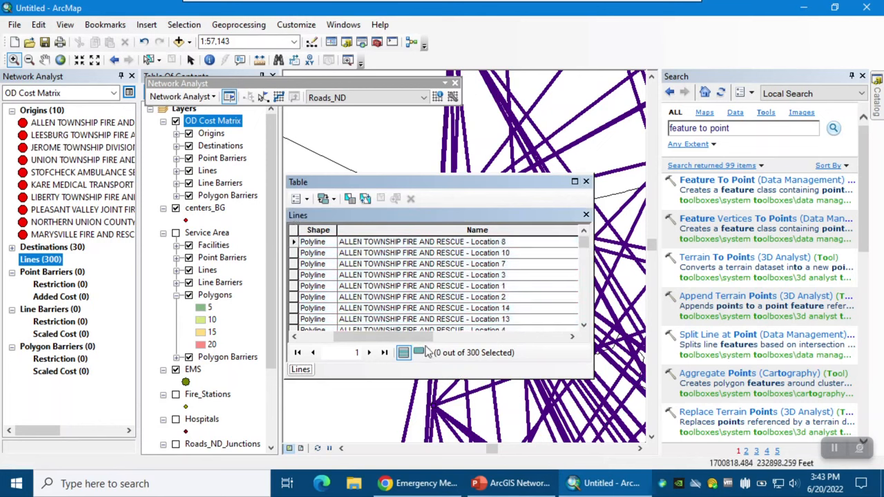
{"action": "left_click", "coordinate": [294, 242]}
{"action": "left_click_drag", "start_coordinate": [294, 244], "coordinate": [317, 288]}
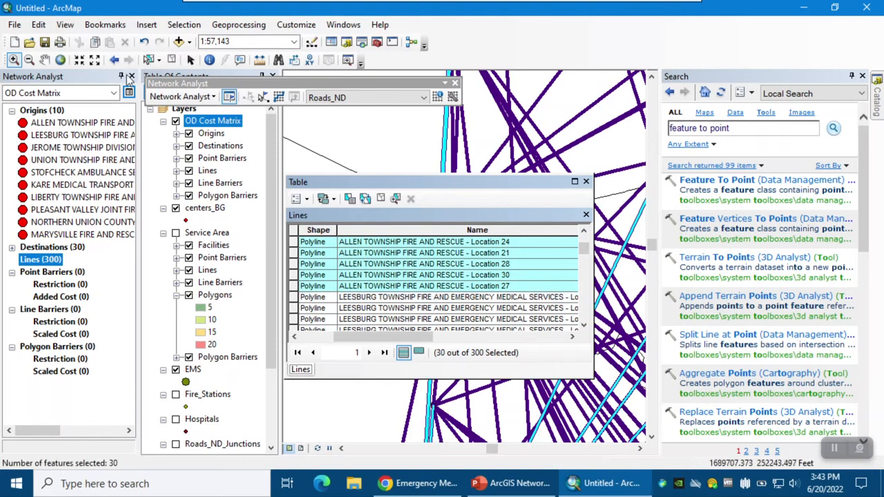
{"action": "left_click", "coordinate": [60, 59]}
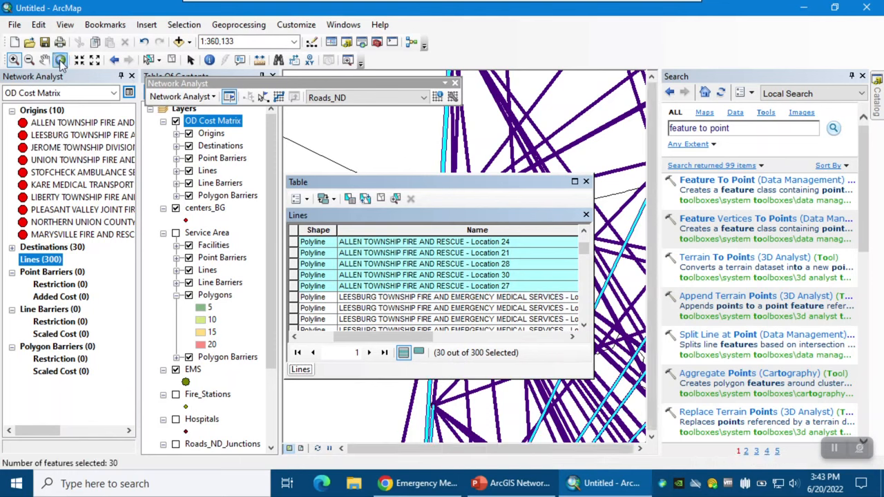
{"action": "left_click", "coordinate": [585, 181]}
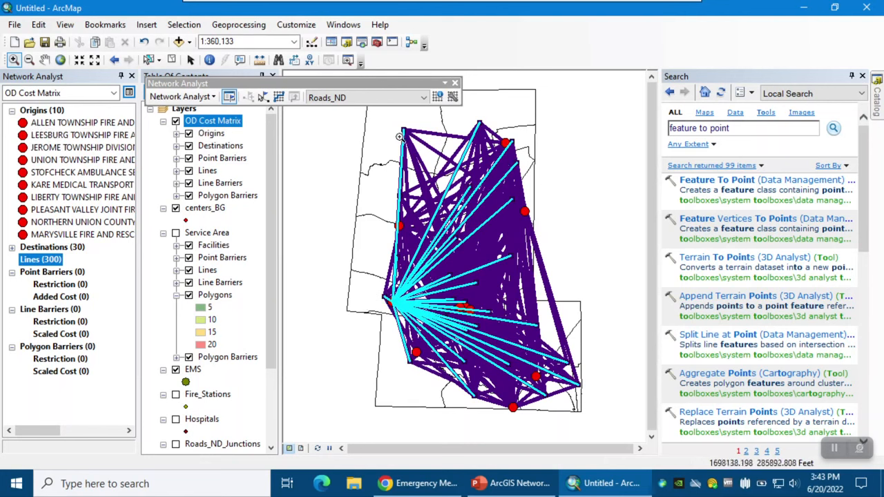
Change the symbol color of the located Destinations to yellow in the layer's symbology and clear the selected lines.
{"action": "right_click", "coordinate": [33, 250]}
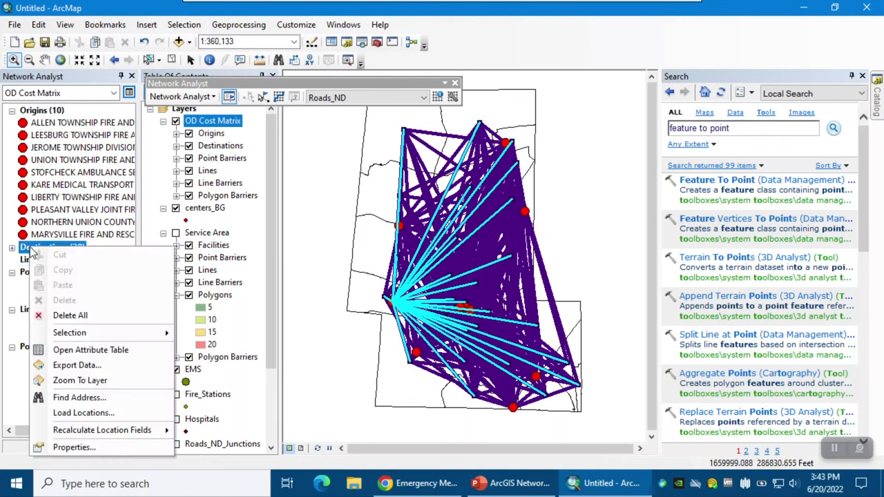
{"action": "left_click", "coordinate": [93, 448]}
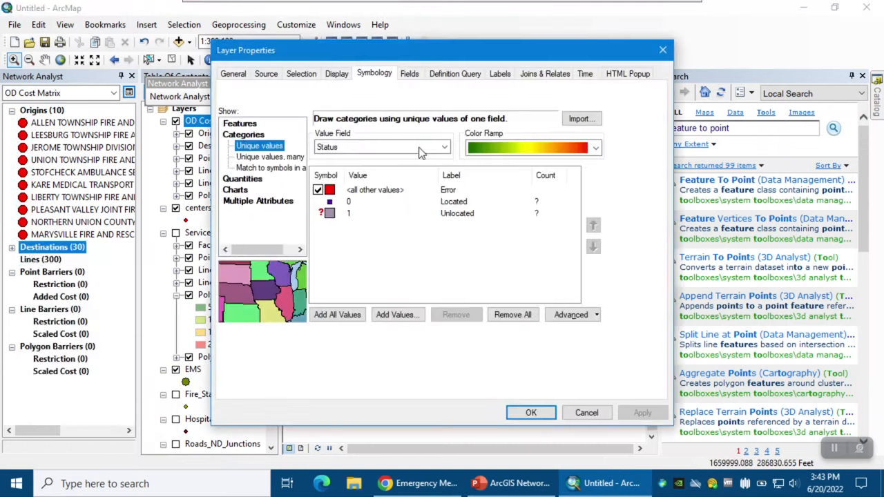
{"action": "double_click", "coordinate": [329, 202]}
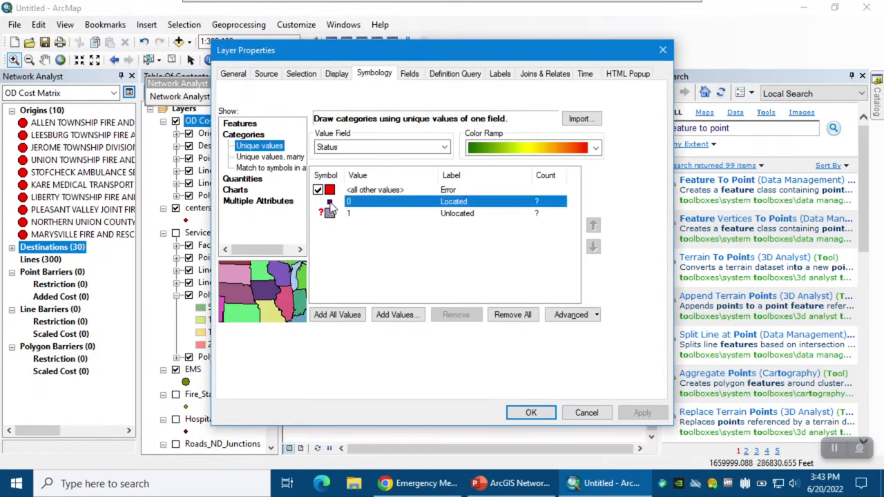
{"action": "left_click", "coordinate": [565, 191]}
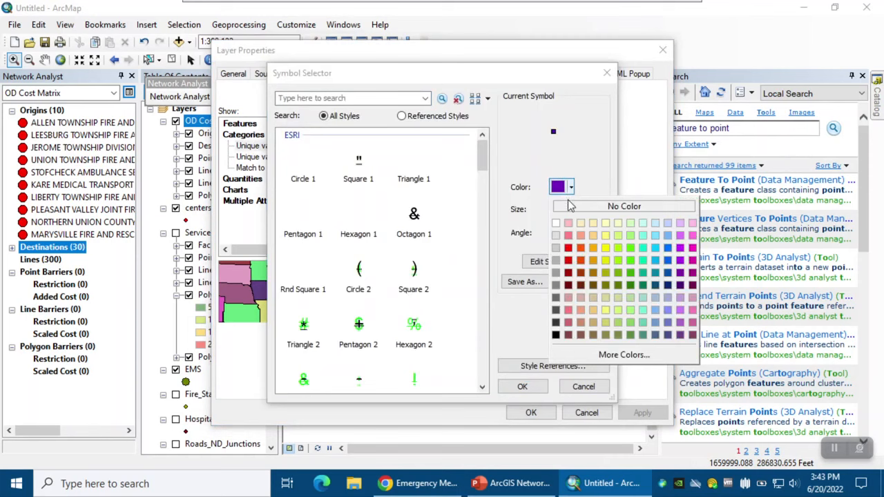
{"action": "left_click", "coordinate": [605, 249]}
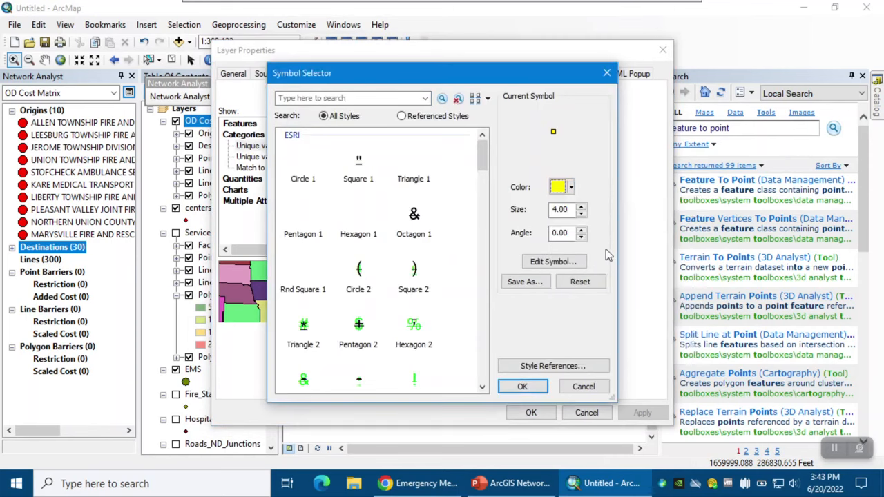
{"action": "left_click", "coordinate": [522, 387]}
{"action": "left_click", "coordinate": [530, 412]}
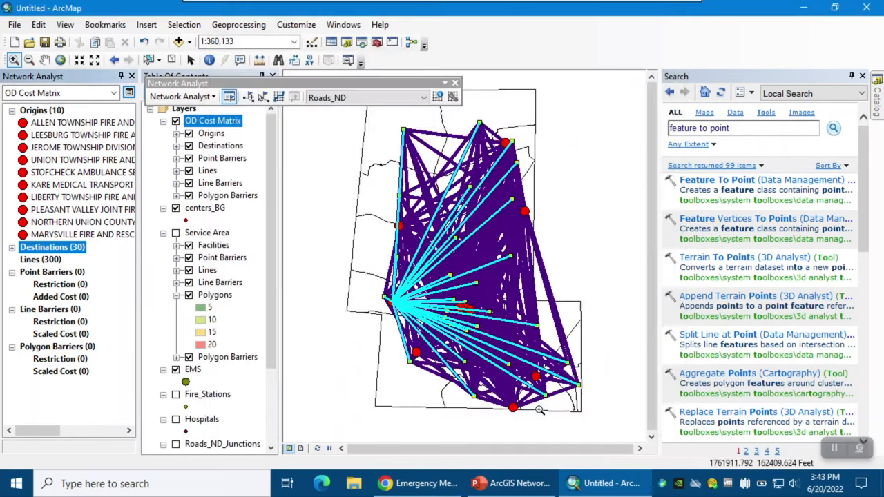
{"action": "left_click", "coordinate": [172, 60]}
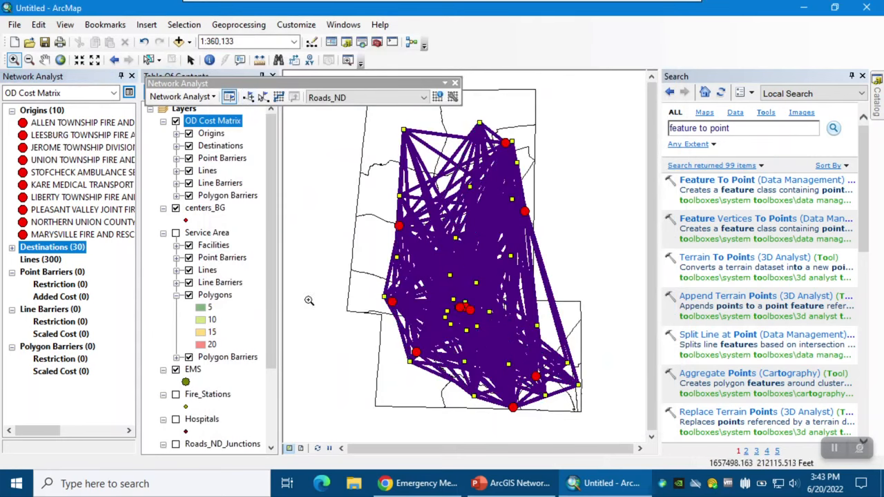
Open the attribute table of the OD cost matrix Lines and examine the line names, DestinationID and Total_Minutes fields.
{"action": "right_click", "coordinate": [53, 263]}
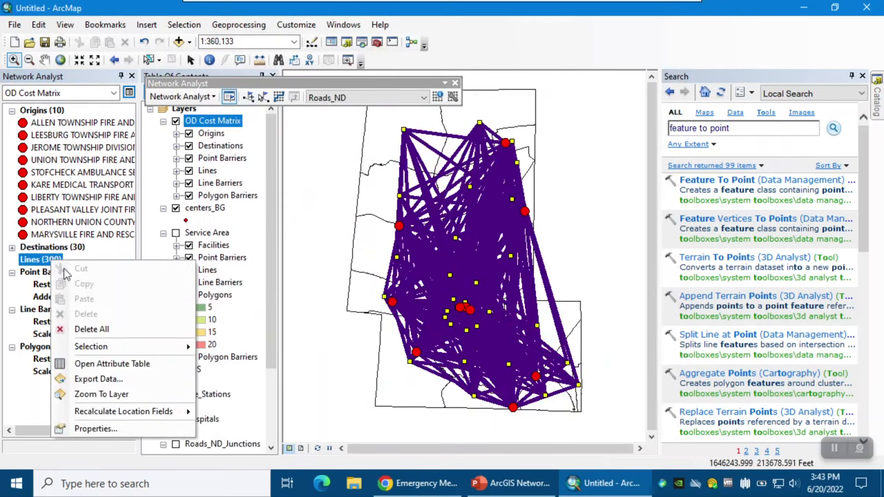
{"action": "left_click", "coordinate": [92, 363]}
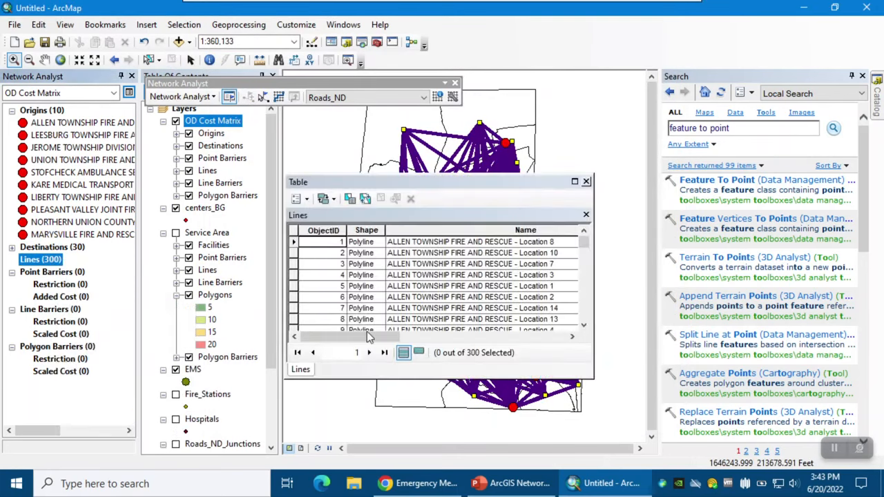
{"action": "left_click_drag", "start_coordinate": [370, 337], "coordinate": [375, 336]}
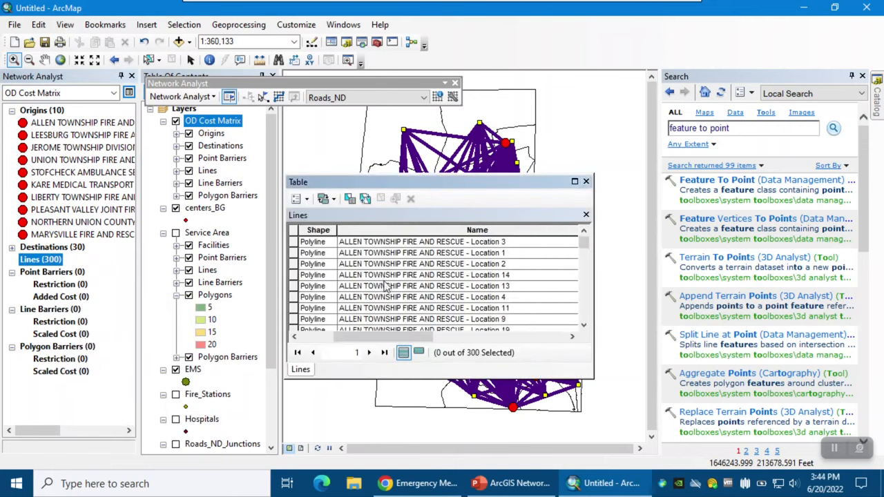
{"action": "scroll", "coordinate": [385, 297], "scroll_direction": "down", "scroll_amount": 10}
{"action": "scroll", "coordinate": [377, 290], "scroll_direction": "up", "scroll_amount": 1}
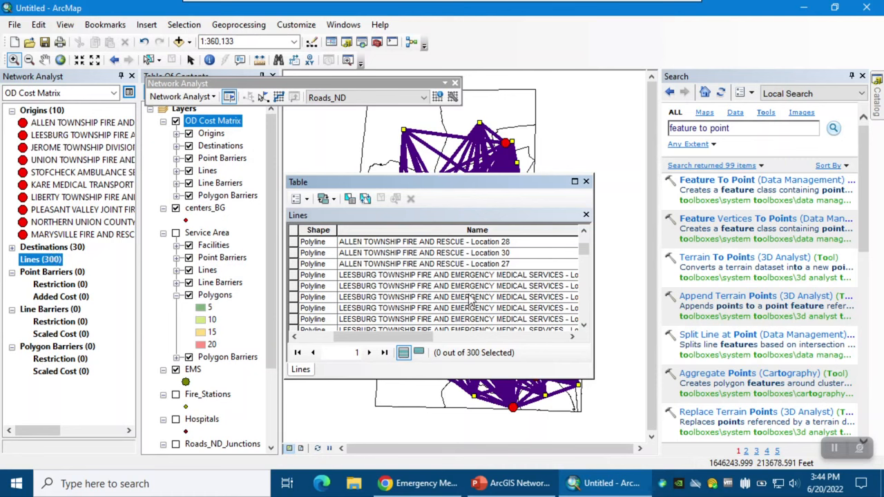
{"action": "scroll", "coordinate": [470, 302], "scroll_direction": "down", "scroll_amount": 1}
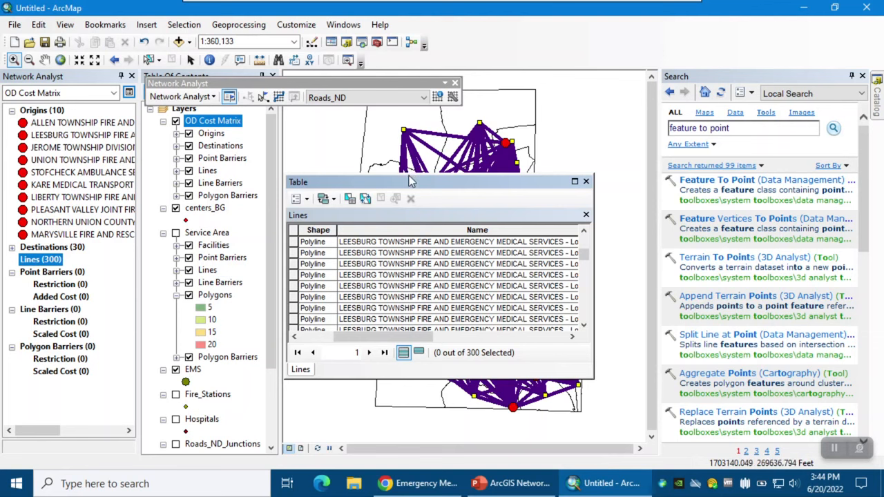
{"action": "left_click_drag", "start_coordinate": [387, 337], "coordinate": [453, 350]}
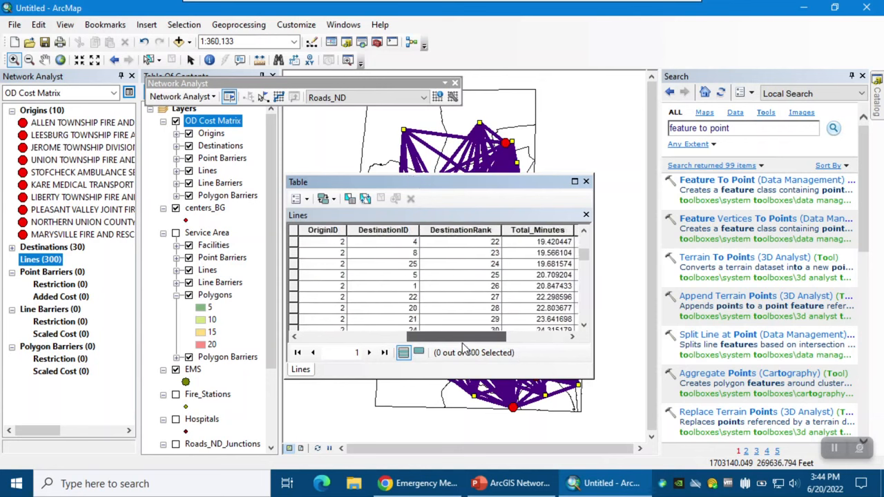
Set up a summary of the Lines table by DestinationID with the minimum of Total_Minutes as its statistic.
{"action": "right_click", "coordinate": [382, 233]}
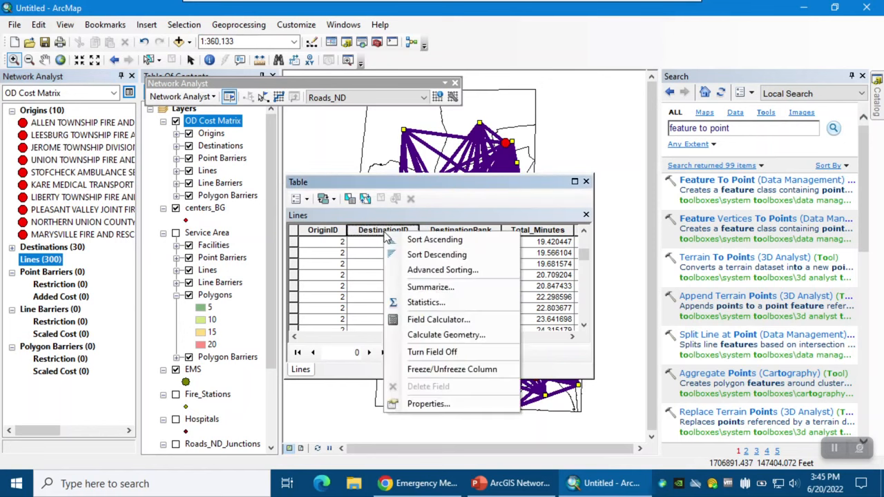
{"action": "left_click", "coordinate": [431, 289]}
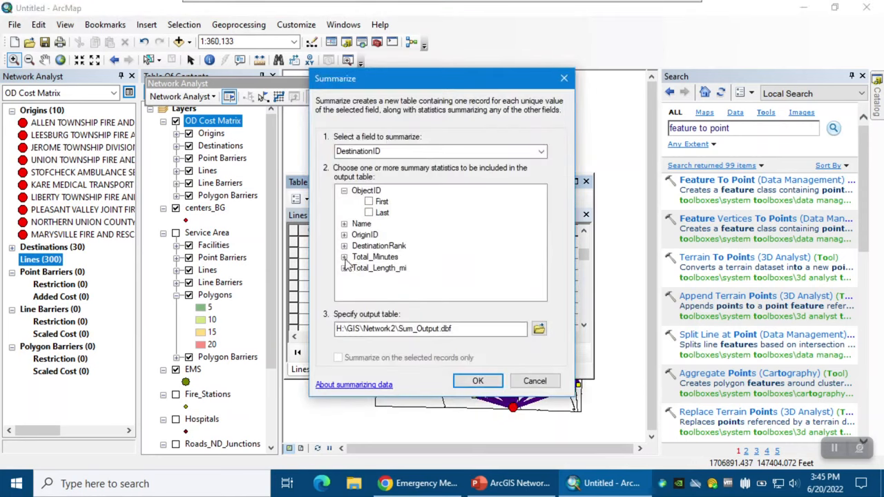
{"action": "left_click", "coordinate": [344, 256]}
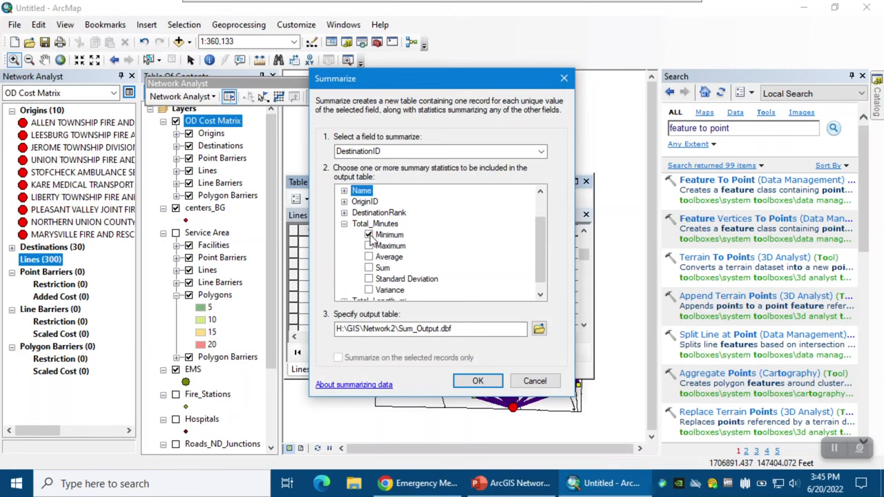
Save the summary as the dBASE table output.dbf in H:\GIS\Network2, run it, and add the result table to the map.
{"action": "left_click", "coordinate": [538, 330]}
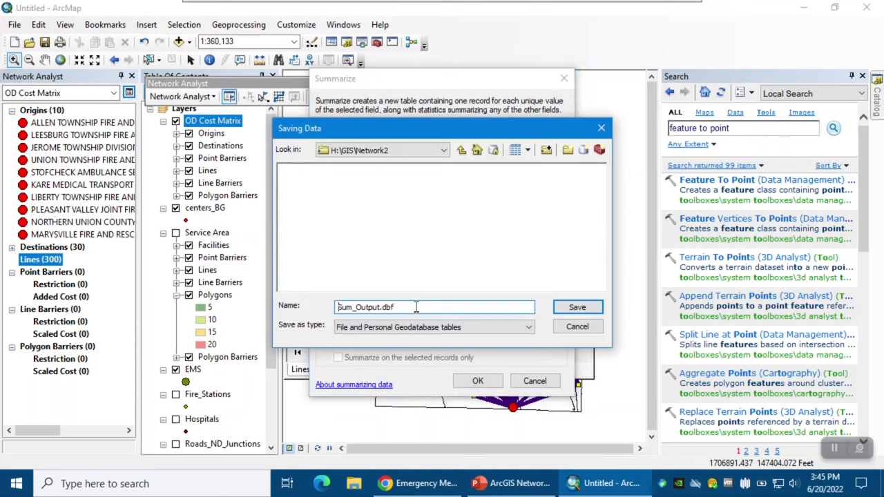
{"action": "left_click_drag", "start_coordinate": [416, 307], "coordinate": [299, 298]}
{"action": "type", "text": "output"}
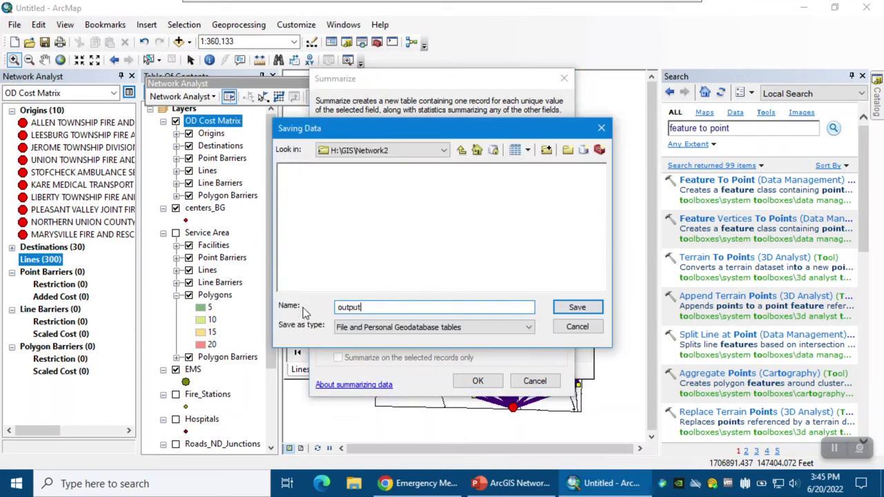
{"action": "left_click", "coordinate": [339, 331]}
{"action": "left_click", "coordinate": [367, 349]}
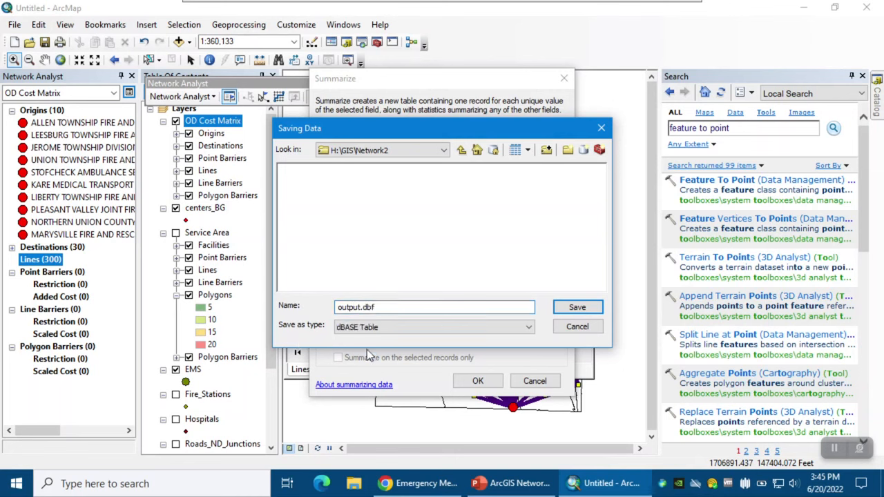
{"action": "left_click", "coordinate": [577, 307]}
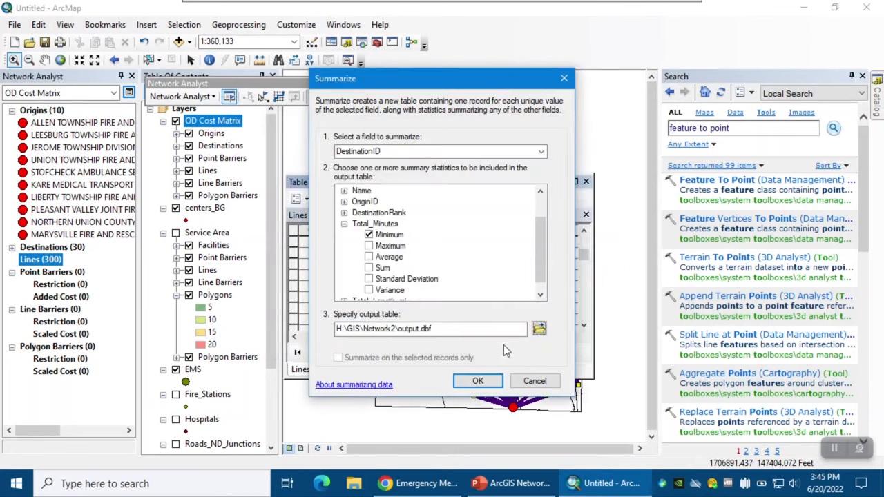
{"action": "left_click", "coordinate": [483, 385]}
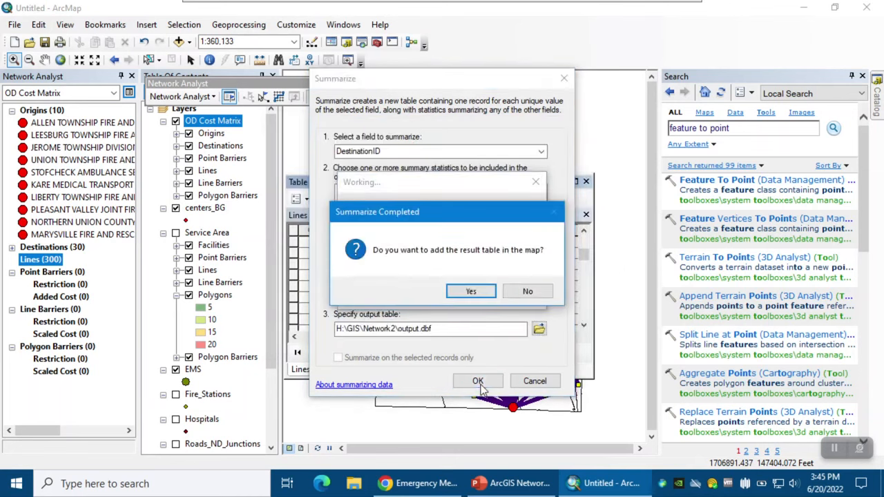
{"action": "left_click", "coordinate": [472, 292]}
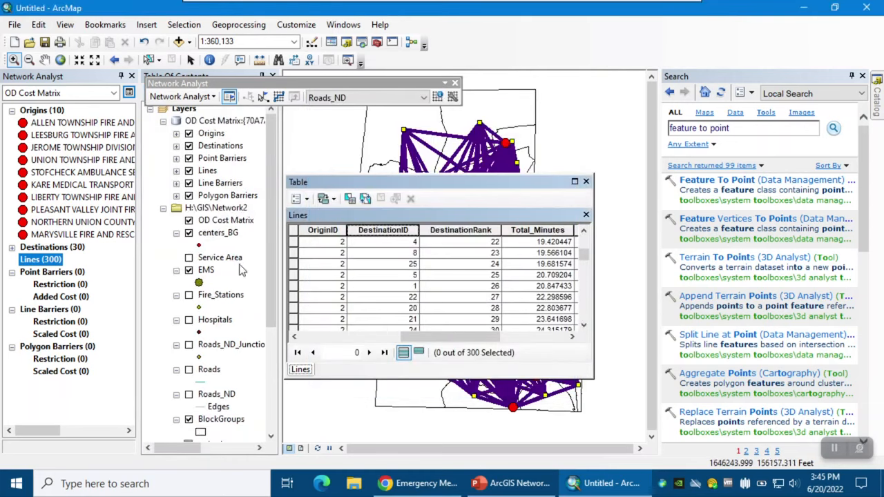
Open the output table and examine the Minimum_Total_Minutes values down to the last record.
{"action": "scroll", "coordinate": [265, 392], "scroll_direction": "down", "scroll_amount": 5}
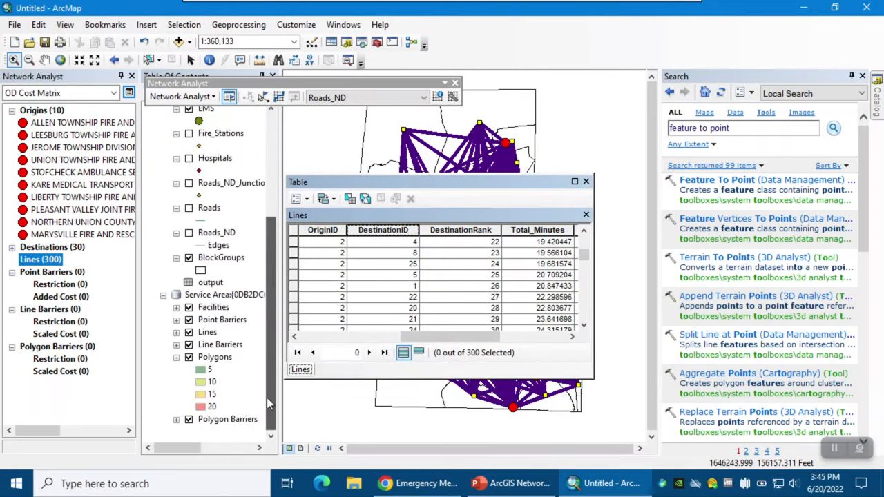
{"action": "right_click", "coordinate": [216, 286]}
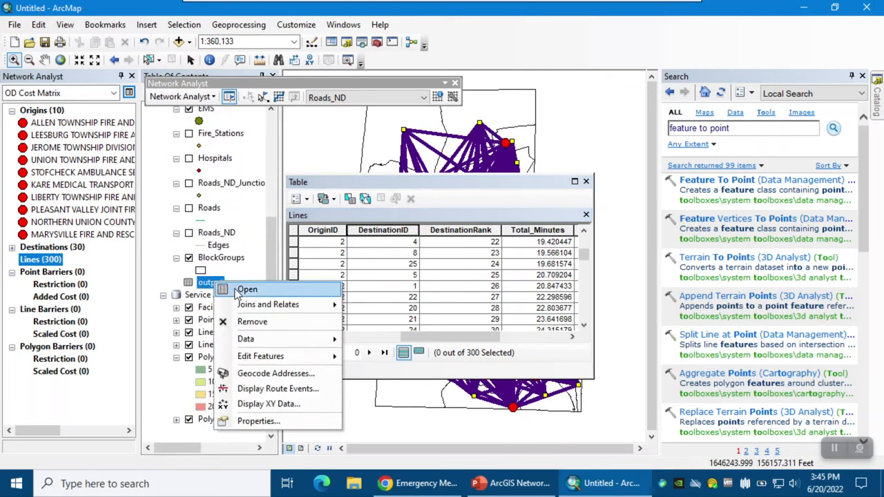
{"action": "left_click", "coordinate": [249, 289]}
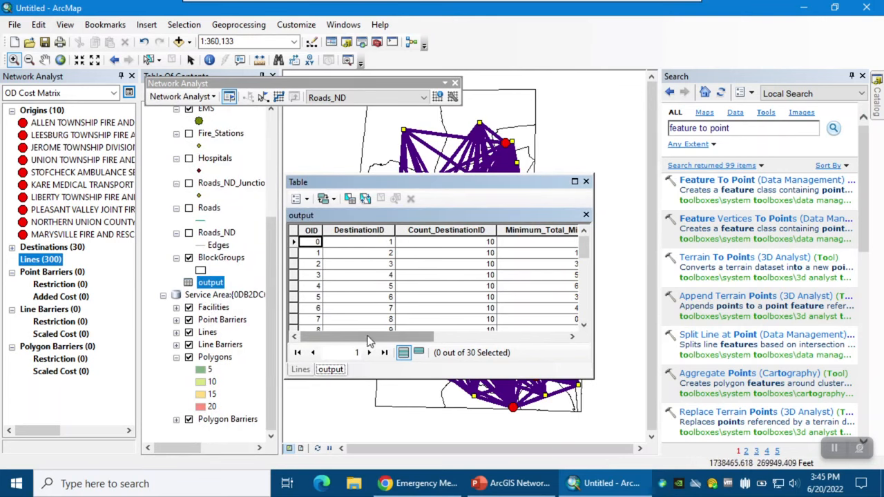
{"action": "left_click_drag", "start_coordinate": [368, 340], "coordinate": [542, 344]}
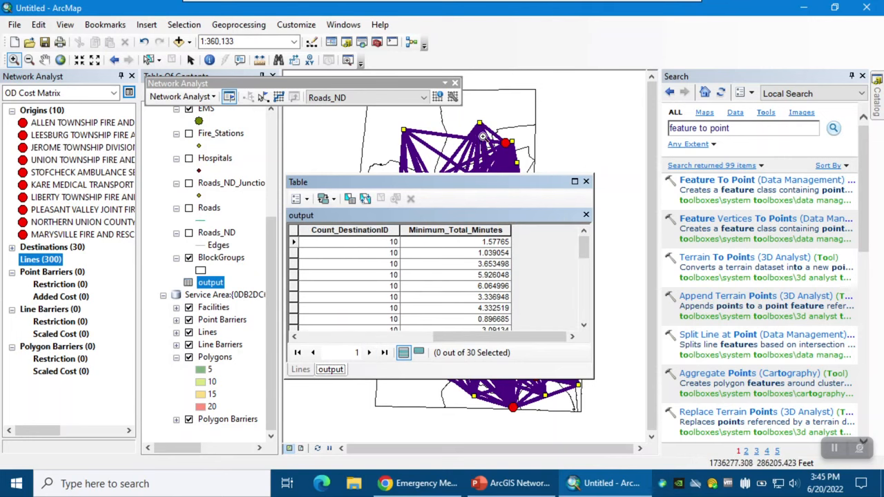
{"action": "scroll", "coordinate": [492, 284], "scroll_direction": "down", "scroll_amount": 5}
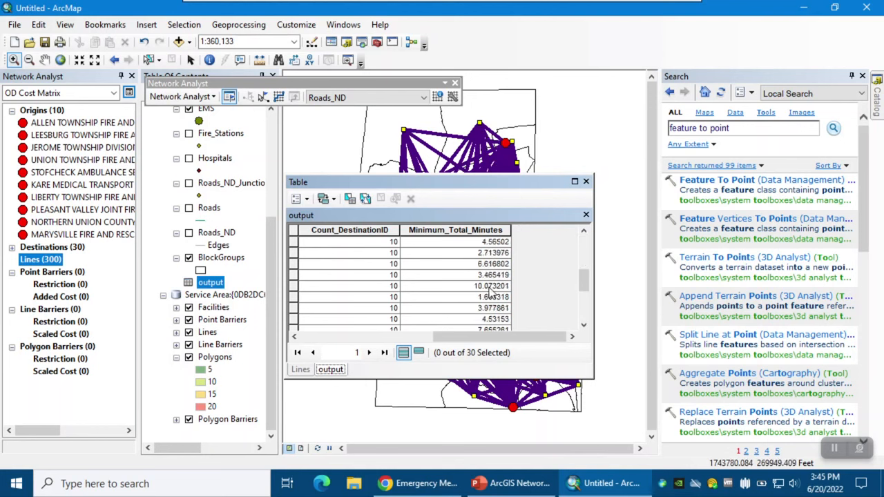
{"action": "scroll", "coordinate": [489, 273], "scroll_direction": "down", "scroll_amount": 1}
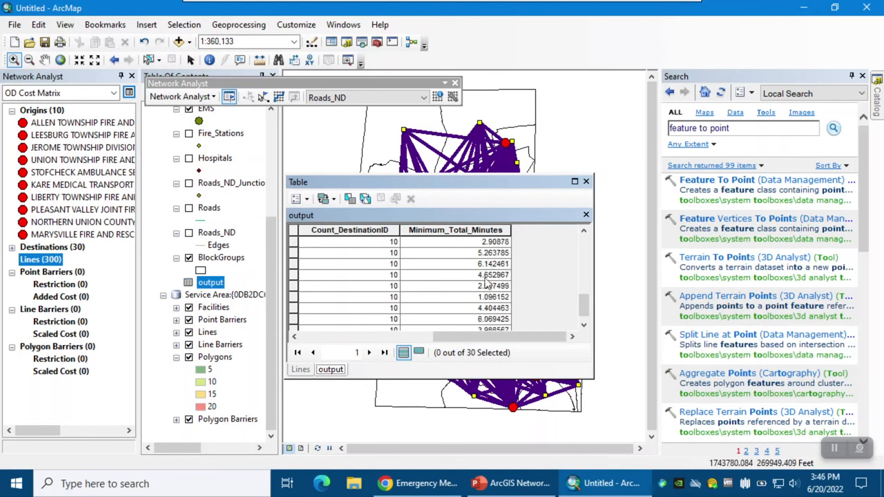
{"action": "scroll", "coordinate": [488, 299], "scroll_direction": "down", "scroll_amount": 1}
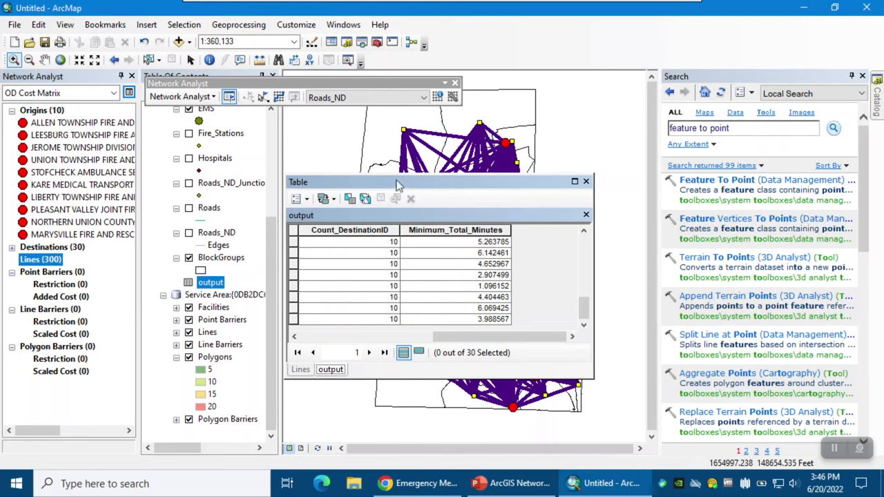
Move the table window aside and turn off the OD cost matrix Lines layer on the map.
{"action": "left_click_drag", "start_coordinate": [397, 185], "coordinate": [465, 176]}
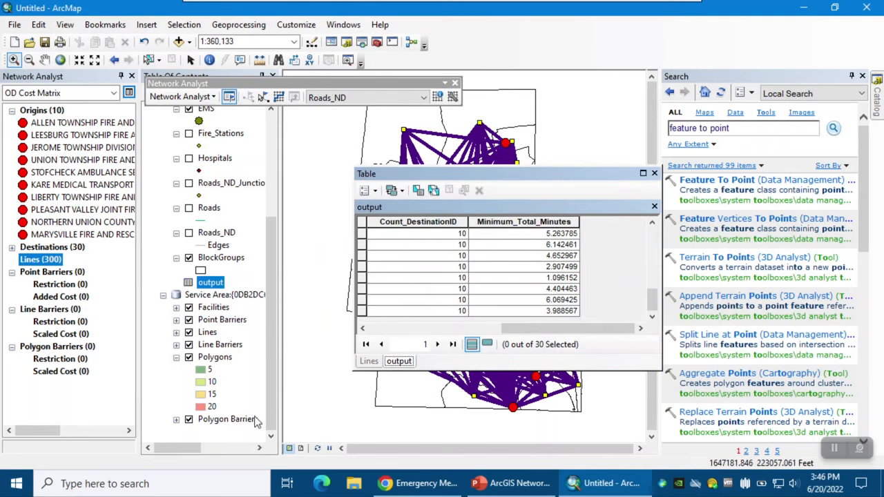
{"action": "scroll", "coordinate": [260, 379], "scroll_direction": "up", "scroll_amount": 2}
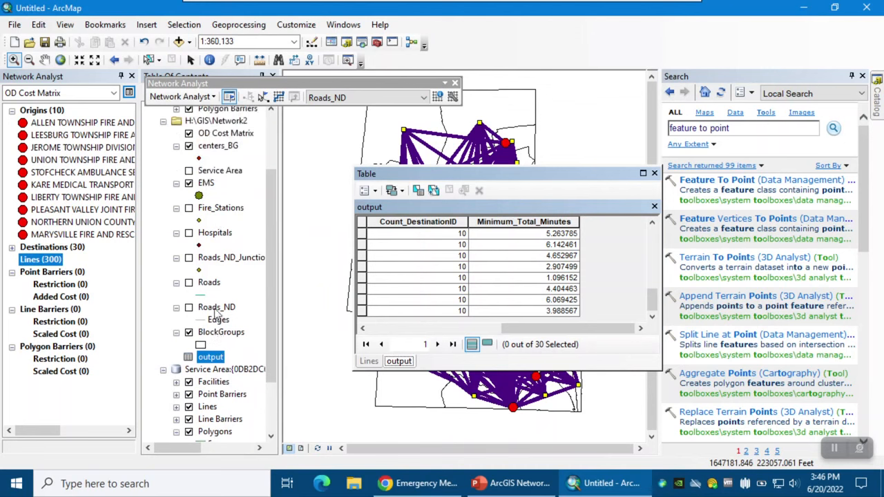
{"action": "scroll", "coordinate": [218, 315], "scroll_direction": "up", "scroll_amount": 3}
{"action": "left_click", "coordinate": [188, 172]}
{"action": "left_click", "coordinate": [189, 170]}
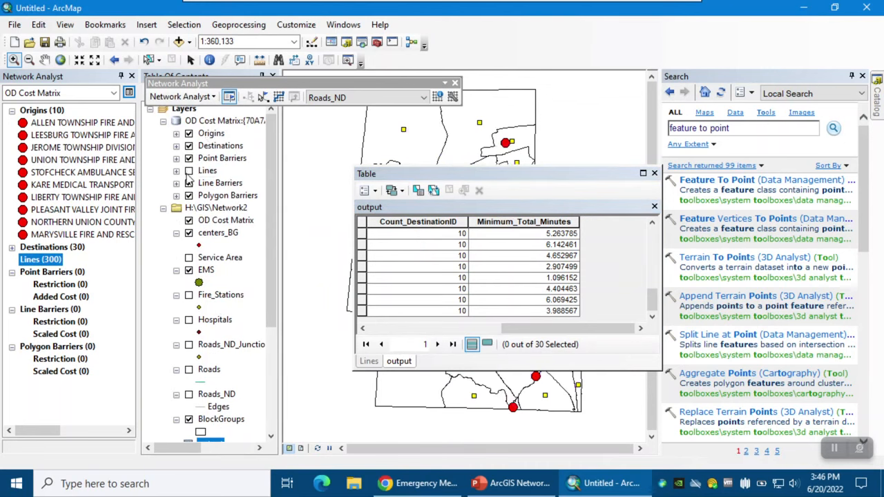
Examine the OID and DestinationID fields of the output table against the FID field in the BlockGroups attribute table.
{"action": "scroll", "coordinate": [208, 385], "scroll_direction": "down", "scroll_amount": 3}
{"action": "right_click", "coordinate": [211, 384]}
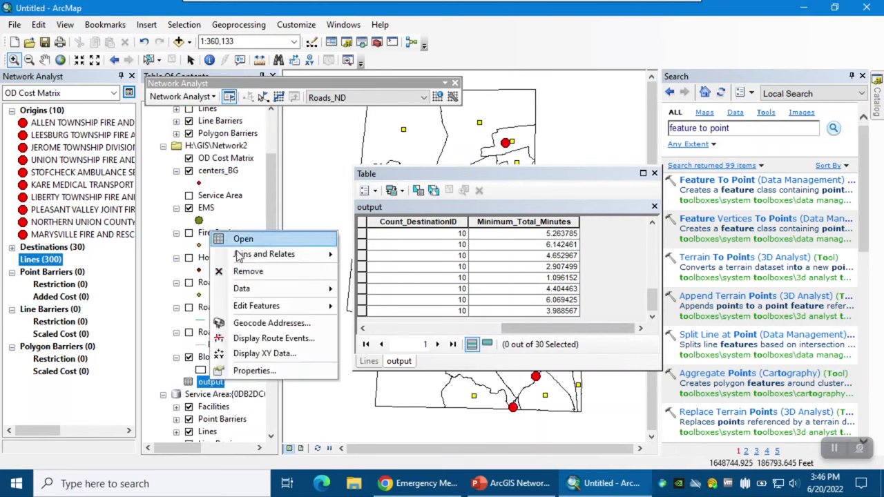
{"action": "left_click", "coordinate": [207, 383]}
{"action": "left_click_drag", "start_coordinate": [512, 328], "coordinate": [379, 338]}
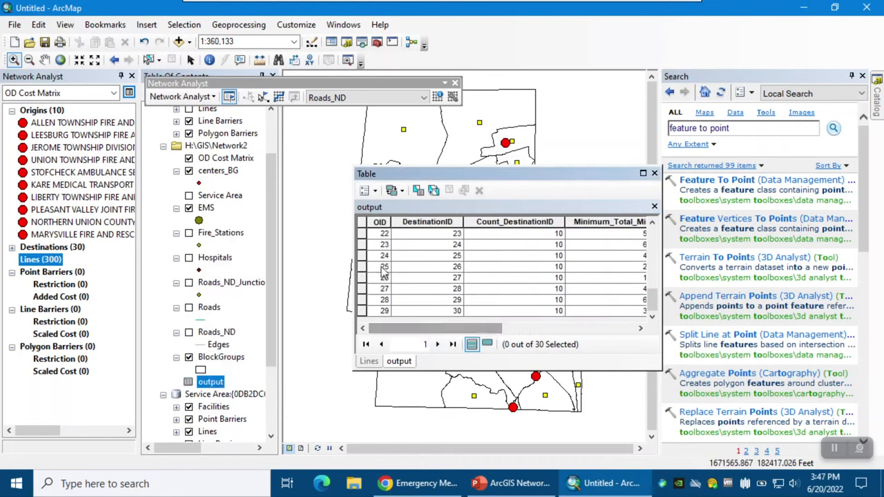
{"action": "scroll", "coordinate": [384, 269], "scroll_direction": "up", "scroll_amount": 7}
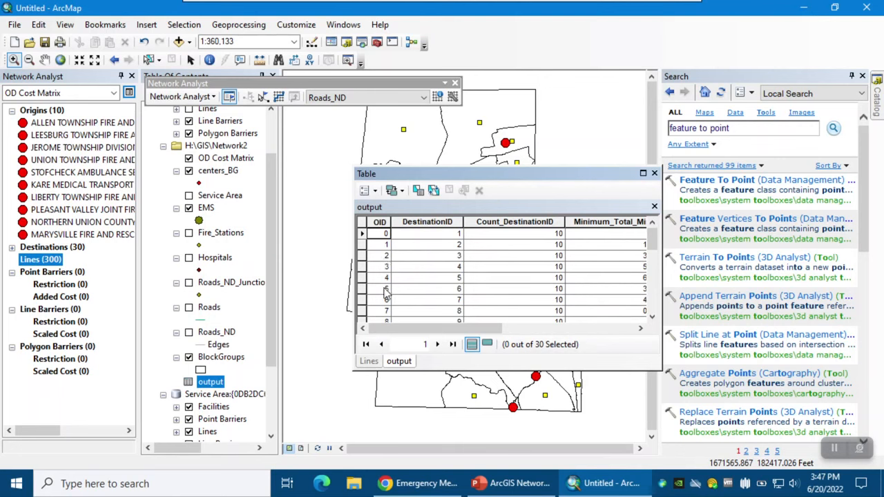
{"action": "right_click", "coordinate": [222, 358]}
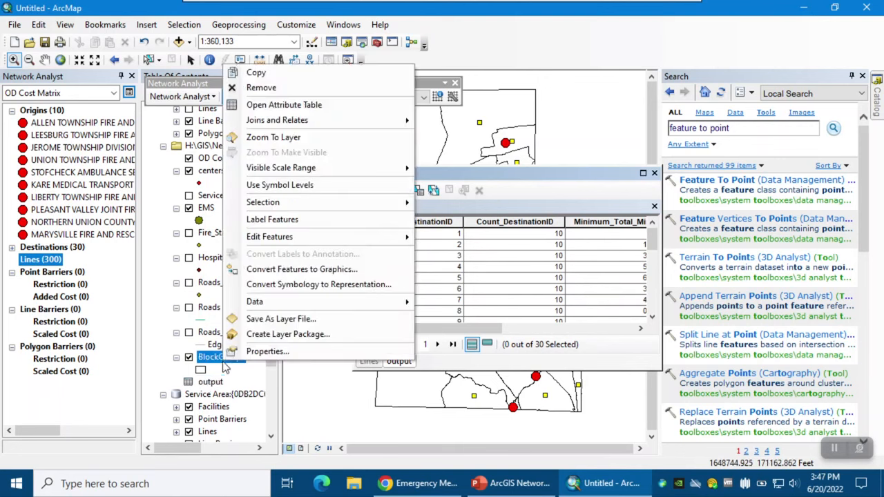
{"action": "left_click", "coordinate": [257, 104]}
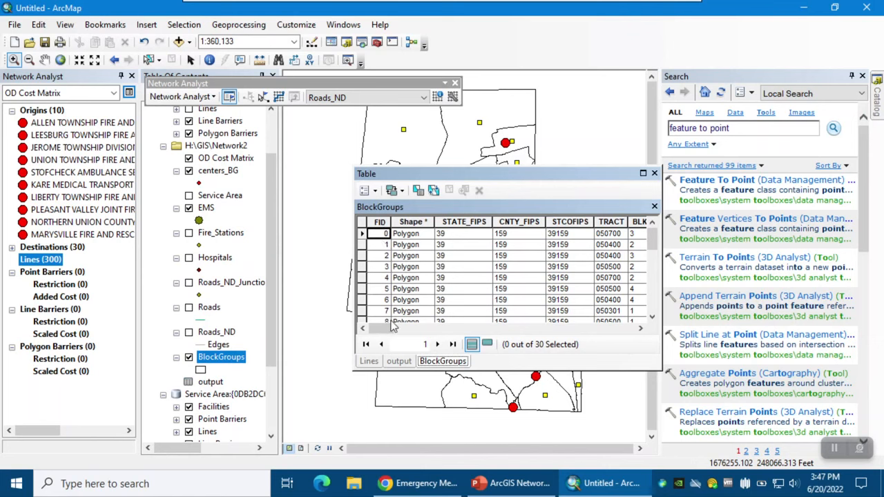
Join the output table to BlockGroups by matching FID to OID, keeping all records, and view the joined Minimum_Total_Minutes field.
{"action": "right_click", "coordinate": [228, 363]}
{"action": "mouse_move", "coordinate": [271, 121]}
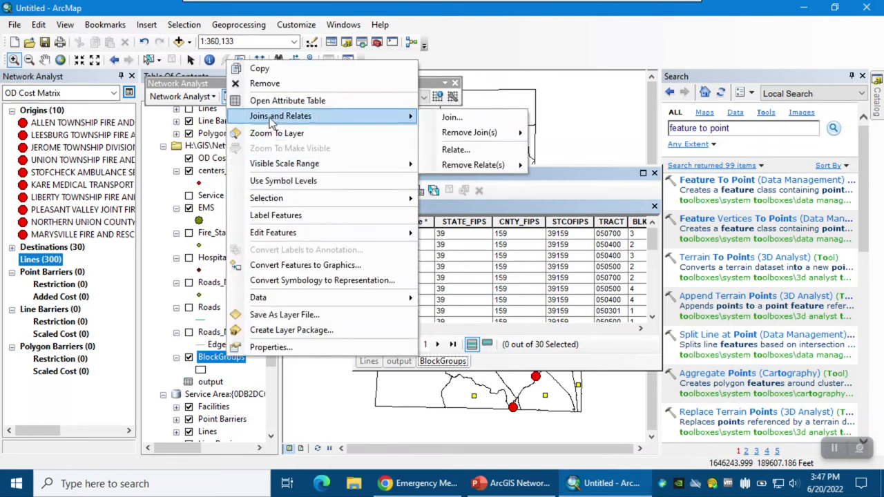
{"action": "left_click", "coordinate": [453, 117]}
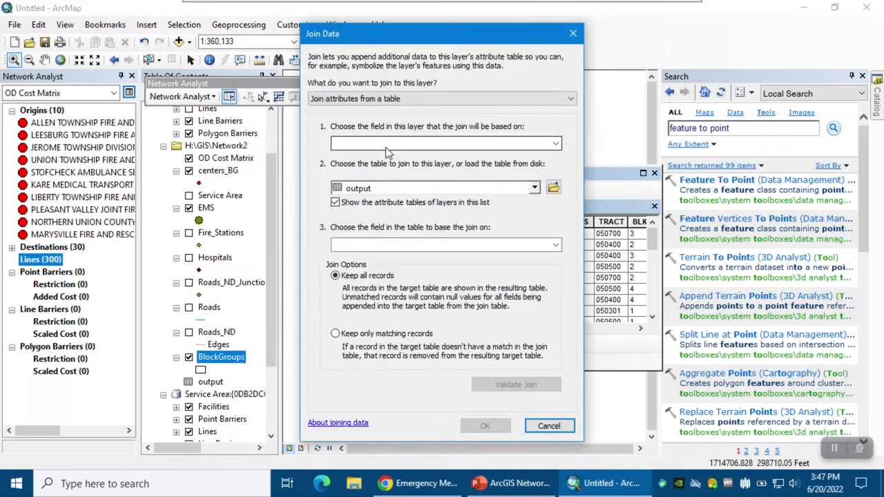
{"action": "left_click", "coordinate": [386, 143]}
{"action": "left_click", "coordinate": [352, 157]}
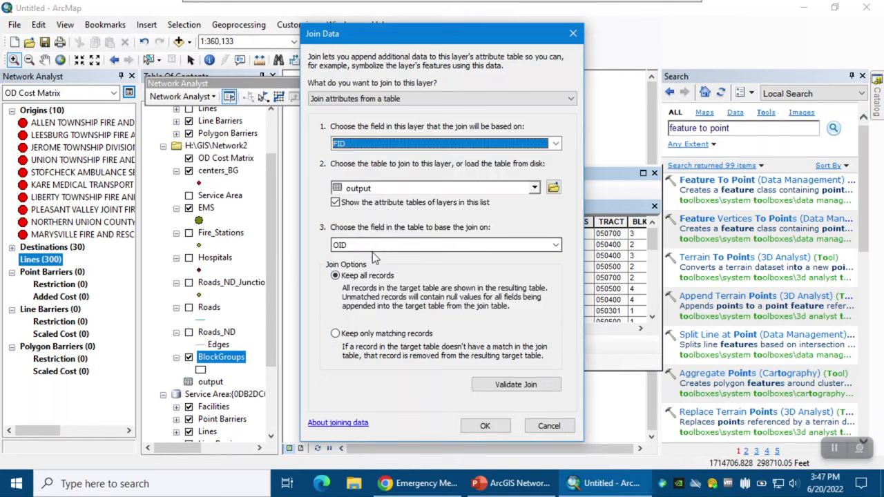
{"action": "left_click", "coordinate": [484, 426]}
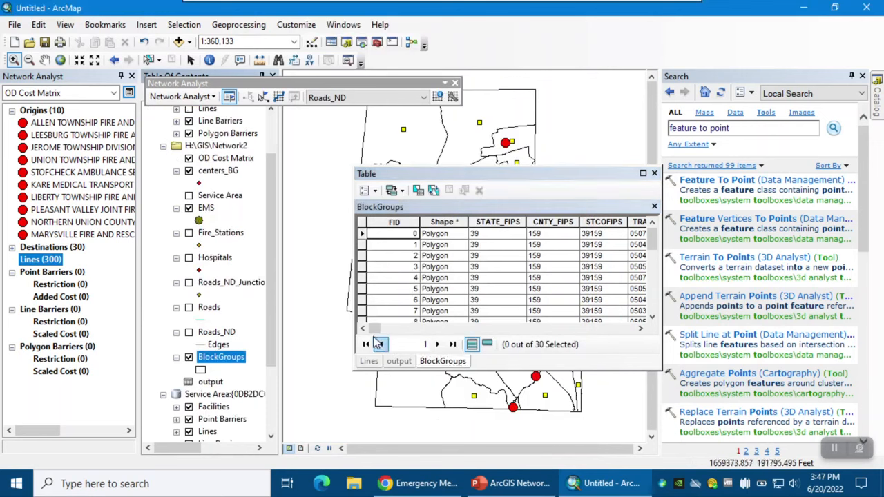
{"action": "left_click_drag", "start_coordinate": [373, 328], "coordinate": [642, 342]}
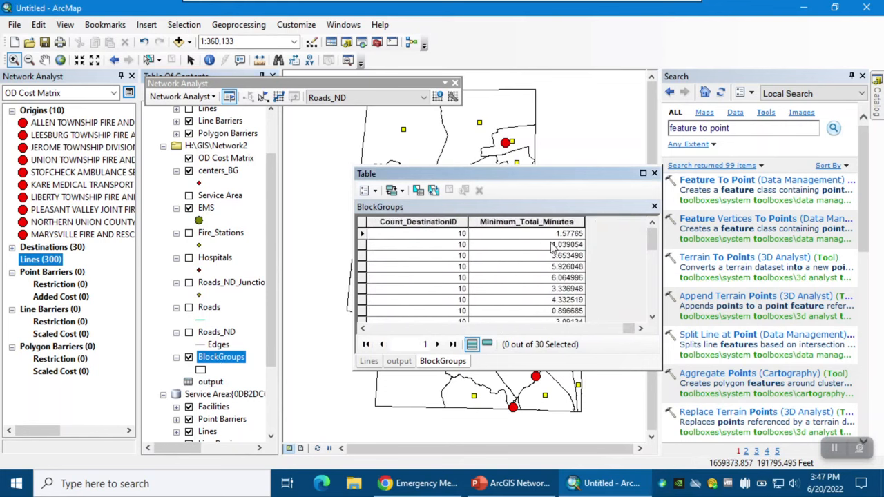
Symbolize the BlockGroups layer with graduated colors based on the joined Minimum_Total_Minutes field.
{"action": "scroll", "coordinate": [560, 283], "scroll_direction": "down", "scroll_amount": 5}
{"action": "scroll", "coordinate": [563, 304], "scroll_direction": "down", "scroll_amount": 1}
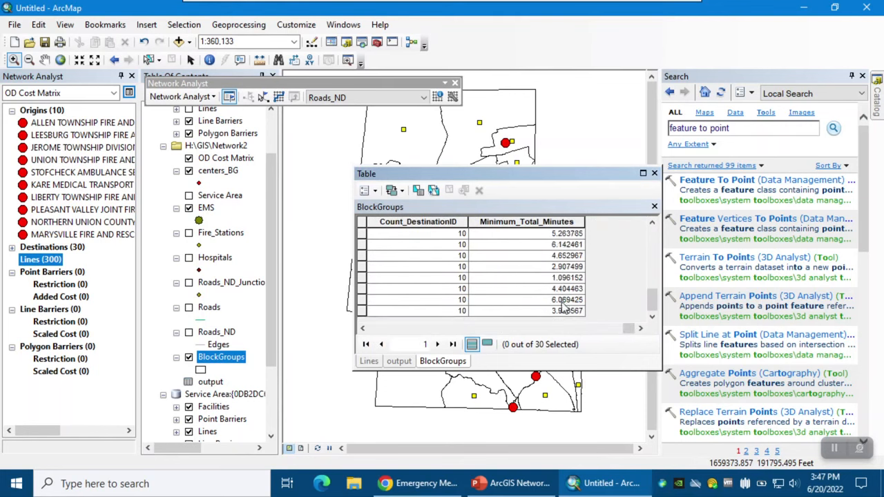
{"action": "right_click", "coordinate": [233, 359]}
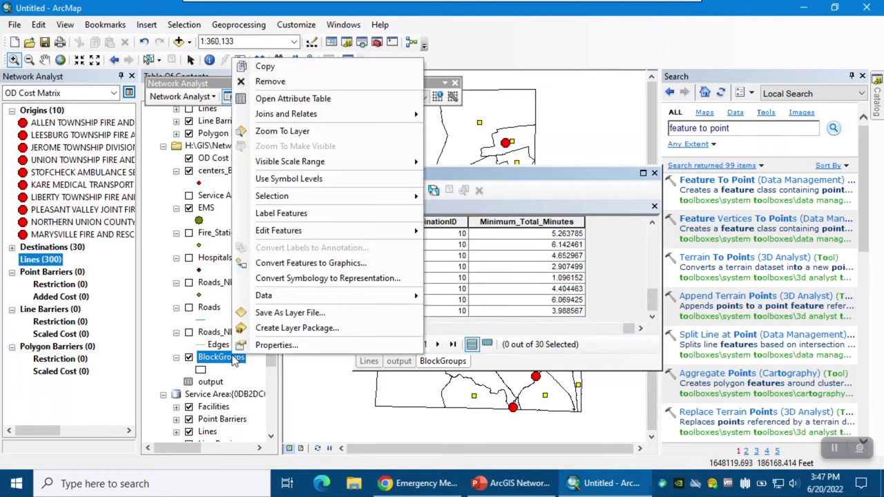
{"action": "left_click", "coordinate": [275, 345]}
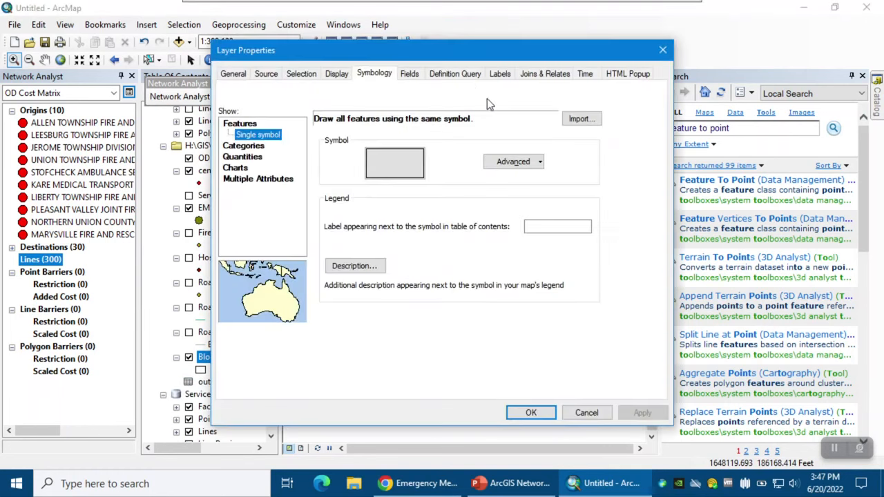
{"action": "left_click", "coordinate": [254, 157]}
{"action": "left_click", "coordinate": [412, 147]}
{"action": "scroll", "coordinate": [417, 303], "scroll_direction": "down", "scroll_amount": 10}
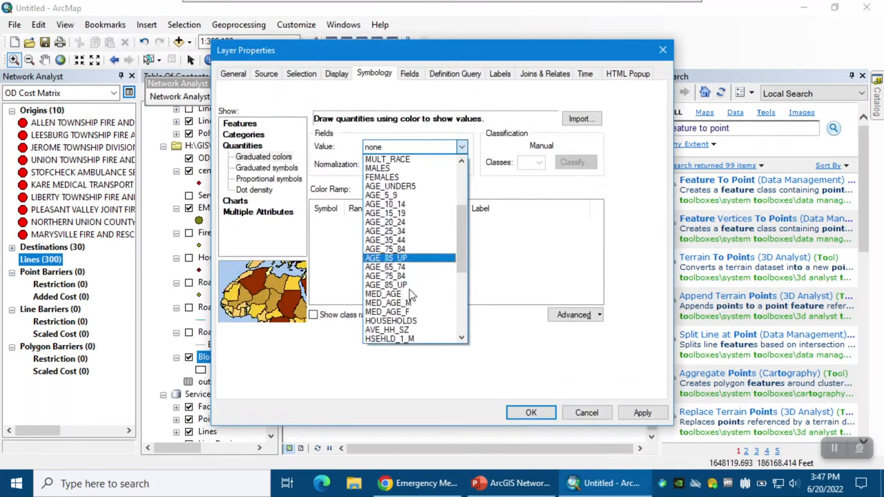
{"action": "scroll", "coordinate": [417, 316], "scroll_direction": "down", "scroll_amount": 1}
{"action": "left_click", "coordinate": [418, 338]}
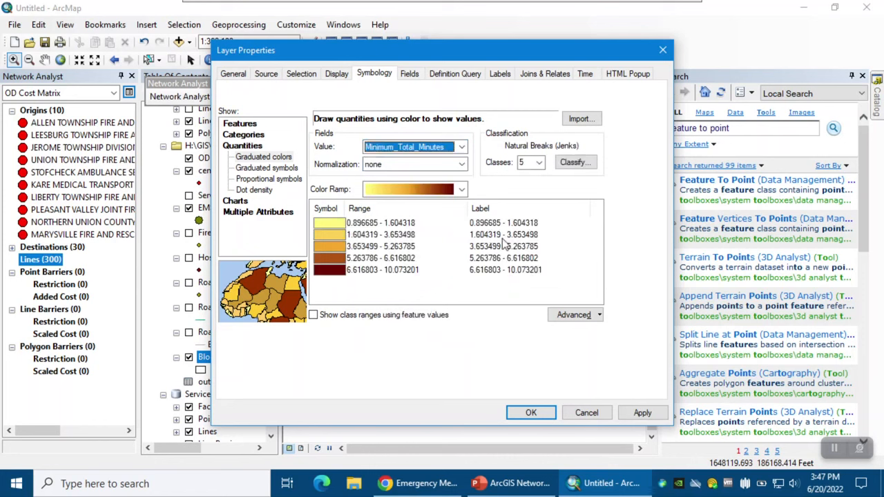
Classify the travel times manually, setting the first four class break values to 2, 4, 6 and 8.
{"action": "left_click", "coordinate": [571, 163]}
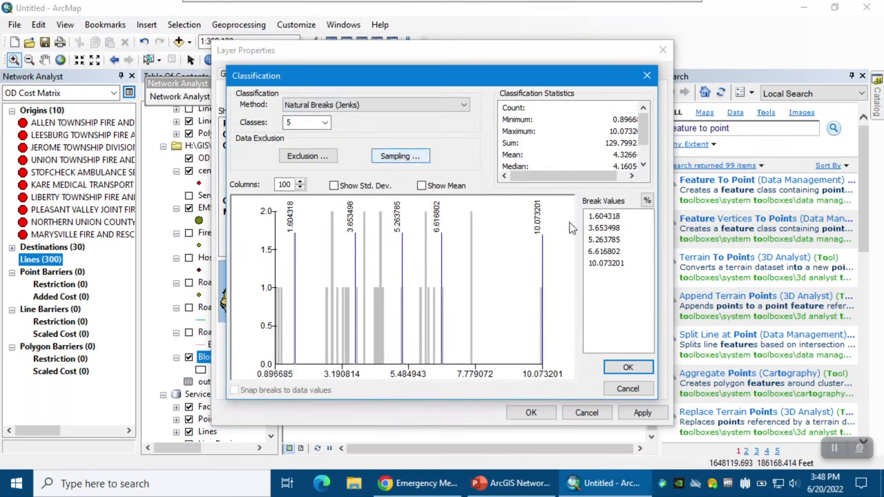
{"action": "left_click", "coordinate": [601, 219]}
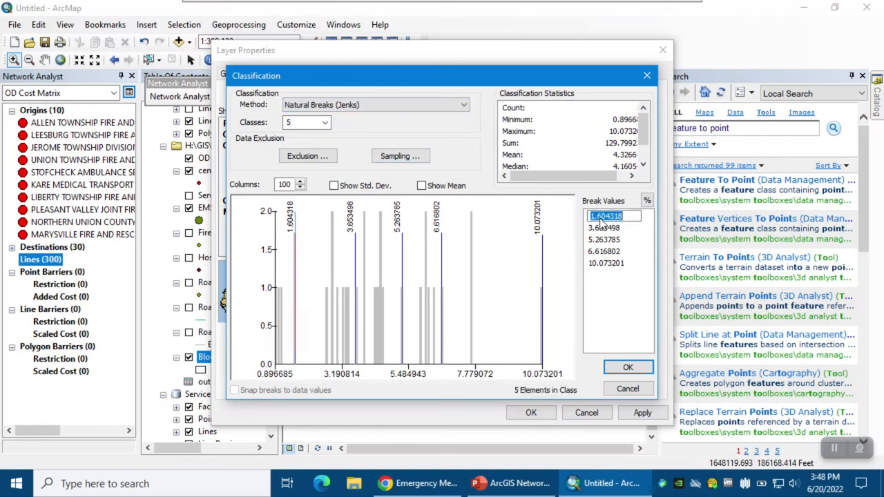
{"action": "type", "text": "2"}
{"action": "key", "text": "Return"}
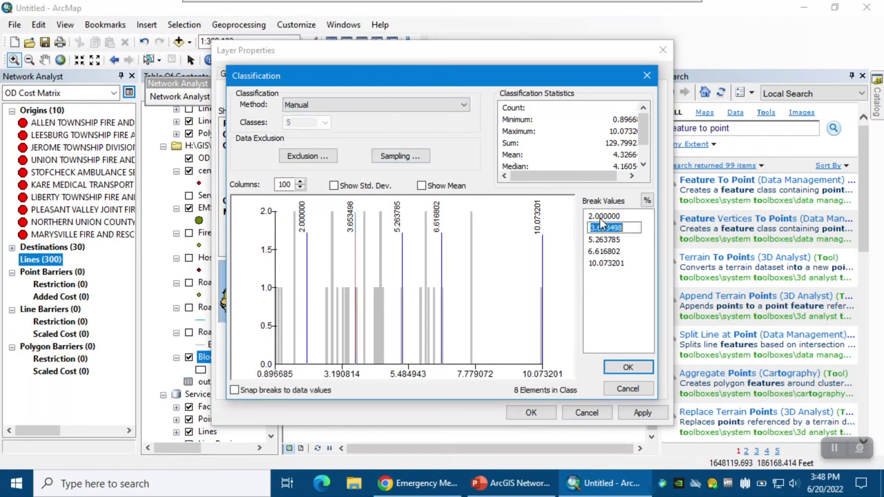
{"action": "type", "text": "4"}
{"action": "key", "text": "Return"}
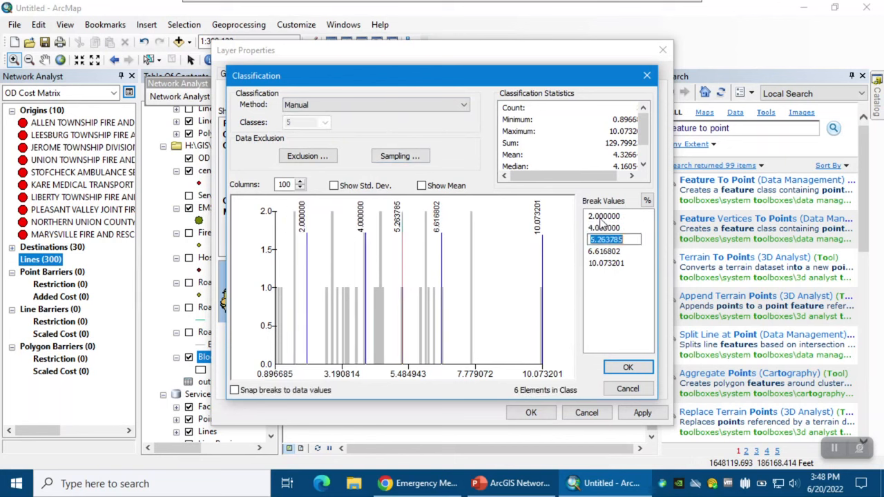
{"action": "type", "text": "6"}
{"action": "key", "text": "Return"}
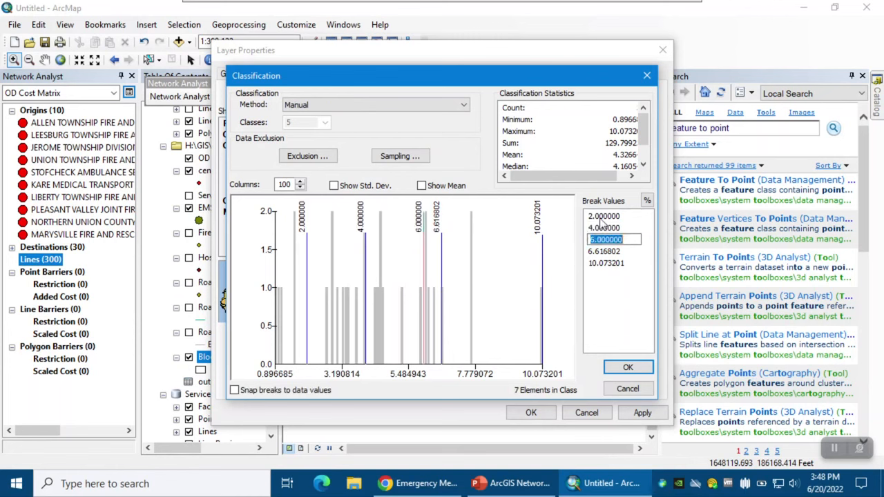
{"action": "key", "text": "Return"}
{"action": "type", "text": "8"}
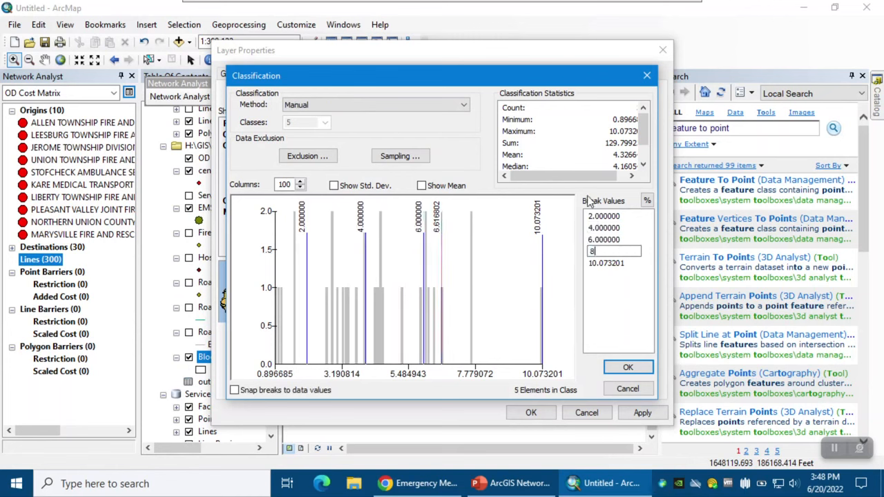
{"action": "key", "text": "Return"}
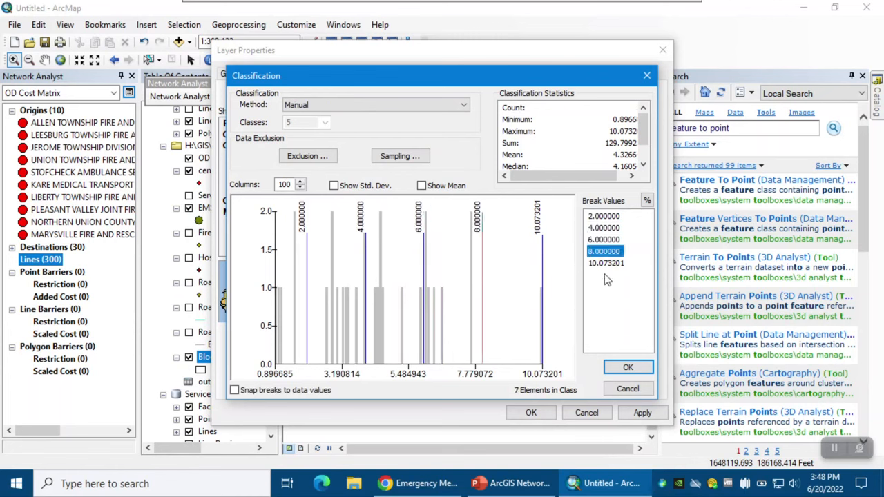
{"action": "left_click", "coordinate": [628, 368]}
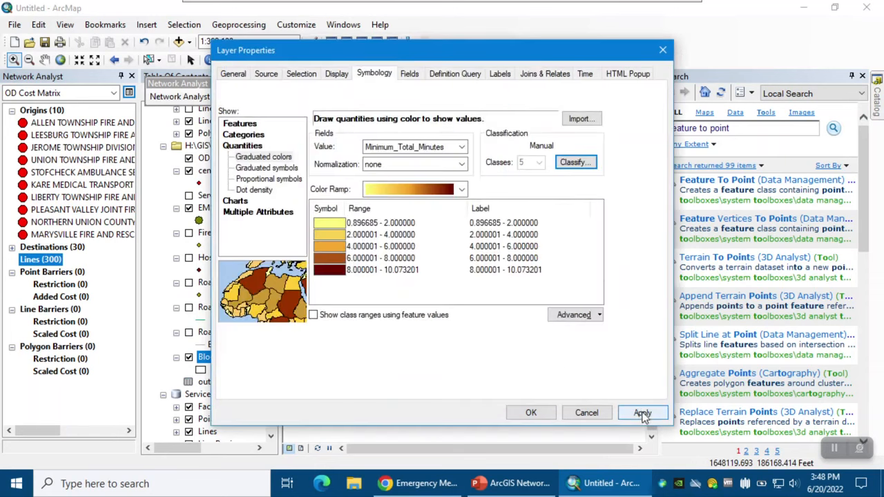
Format the class labels to two decimal places, apply the BlockGroups symbology, and close the attribute table.
{"action": "right_click", "coordinate": [493, 210]}
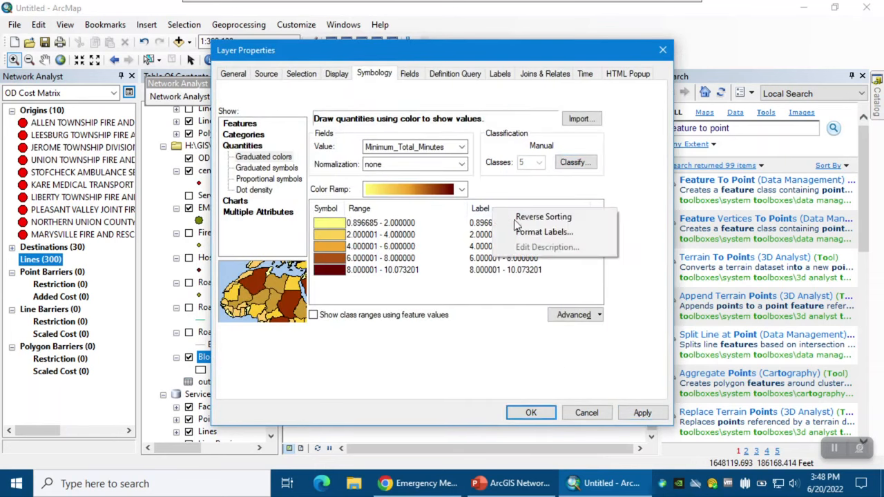
{"action": "left_click", "coordinate": [529, 235]}
{"action": "left_click", "coordinate": [445, 191]}
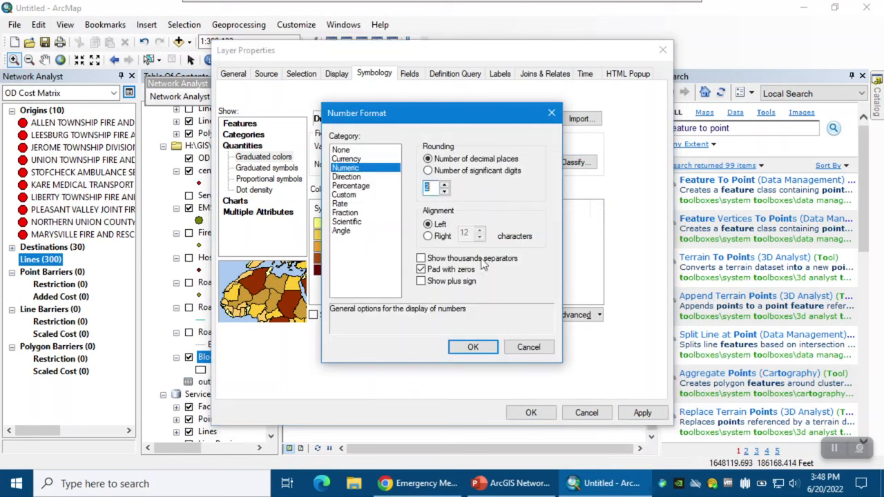
{"action": "left_click", "coordinate": [473, 346]}
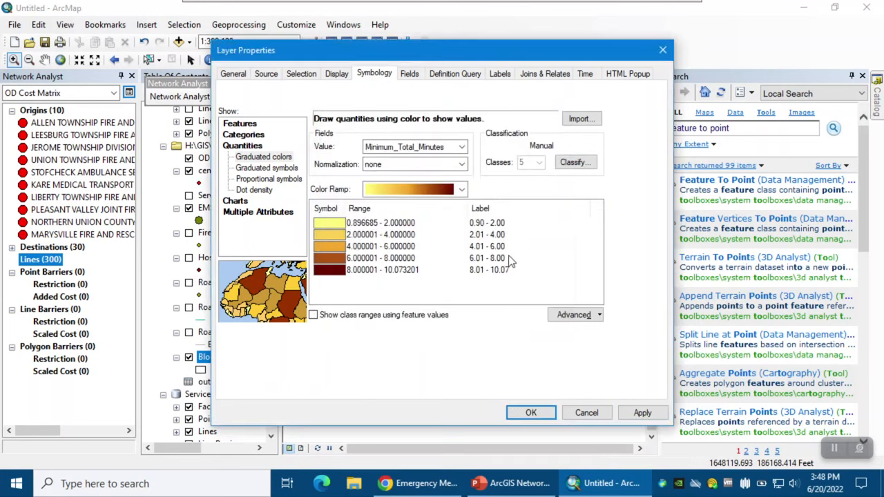
{"action": "left_click", "coordinate": [642, 413]}
{"action": "left_click", "coordinate": [531, 413]}
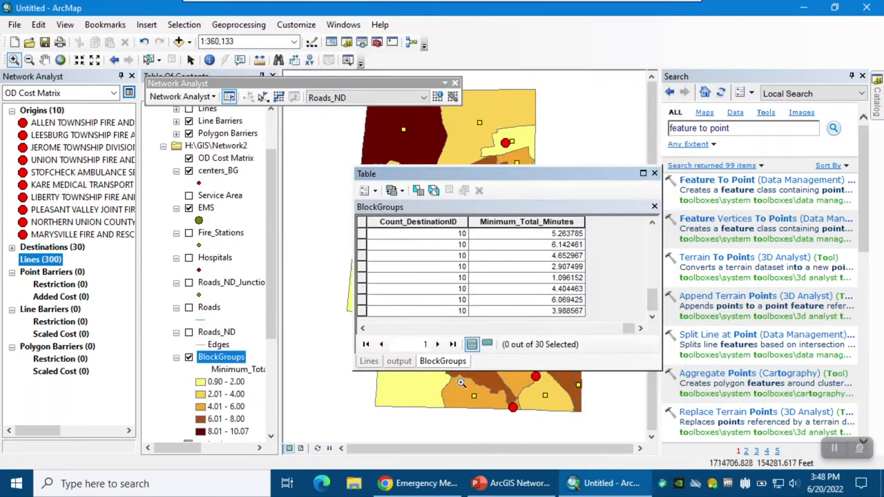
{"action": "left_click", "coordinate": [654, 173]}
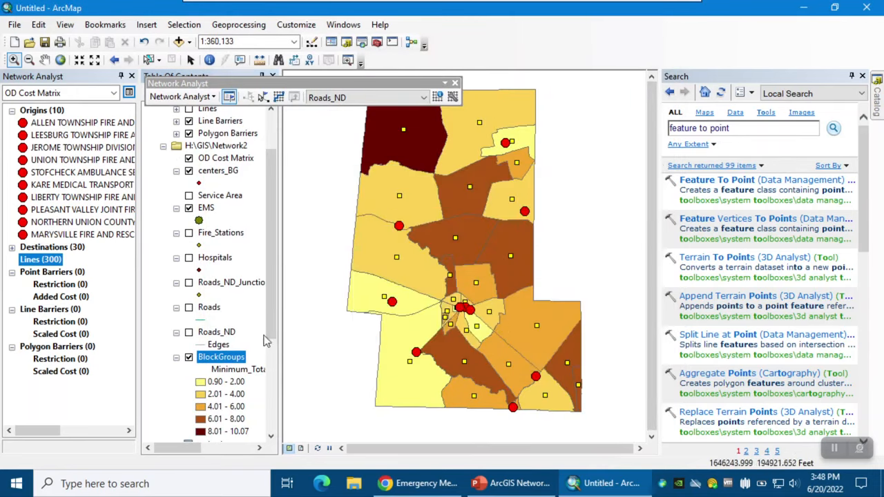
Change the Located symbol of the OD cost matrix Destinations layer to green.
{"action": "left_click_drag", "start_coordinate": [268, 324], "coordinate": [274, 206]}
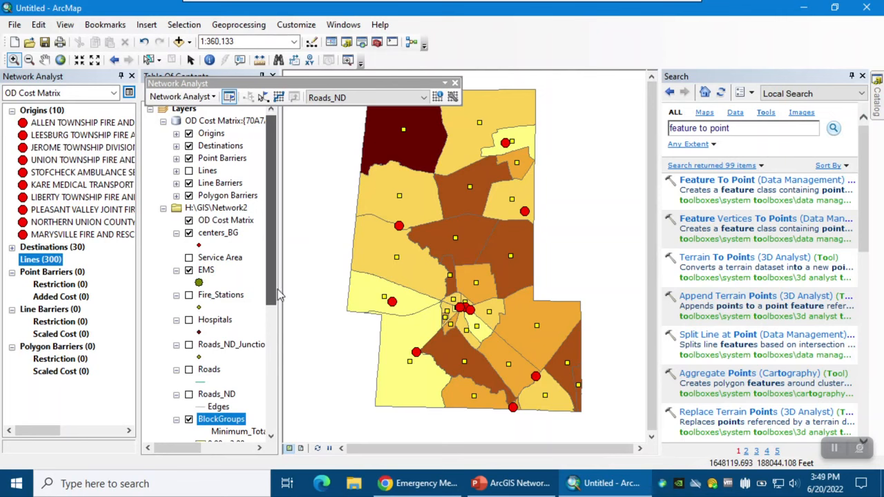
{"action": "mouse_move", "coordinate": [278, 295]}
{"action": "left_mouse_down"}
{"action": "mouse_move", "coordinate": [282, 352]}
{"action": "mouse_move", "coordinate": [279, 282]}
{"action": "left_mouse_up"}
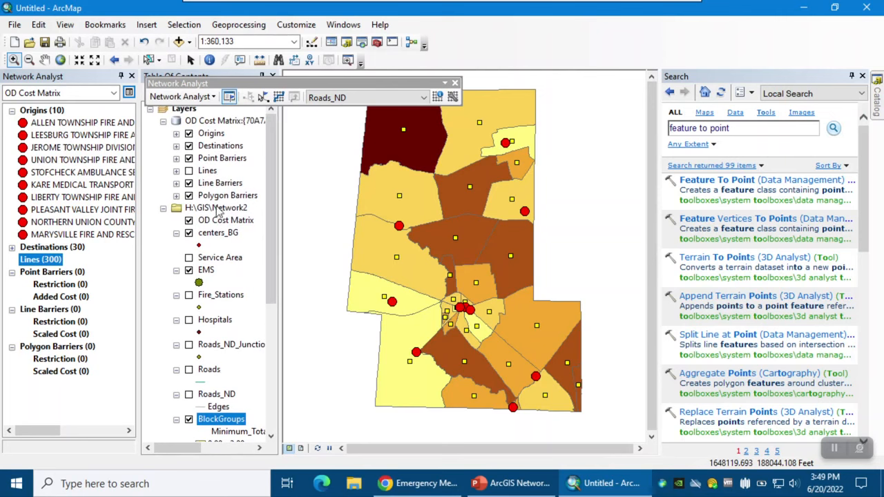
{"action": "scroll", "coordinate": [177, 160], "scroll_direction": "down", "scroll_amount": 2}
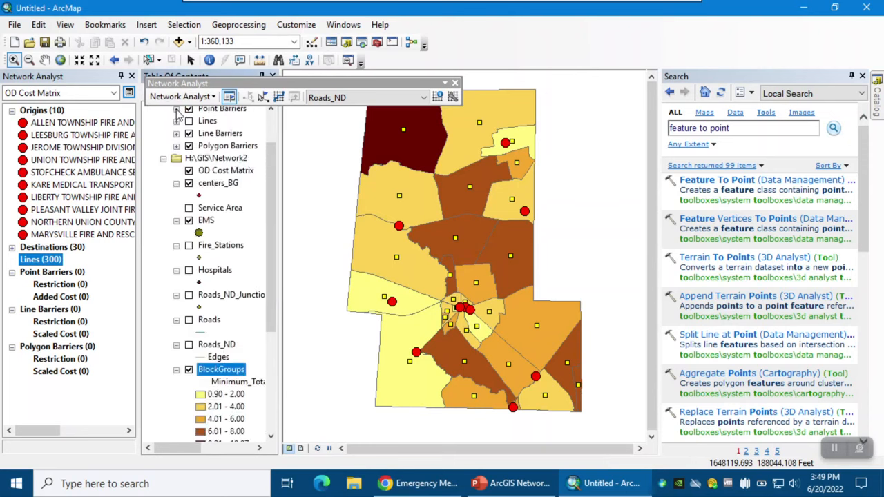
{"action": "scroll", "coordinate": [178, 116], "scroll_direction": "up", "scroll_amount": 2}
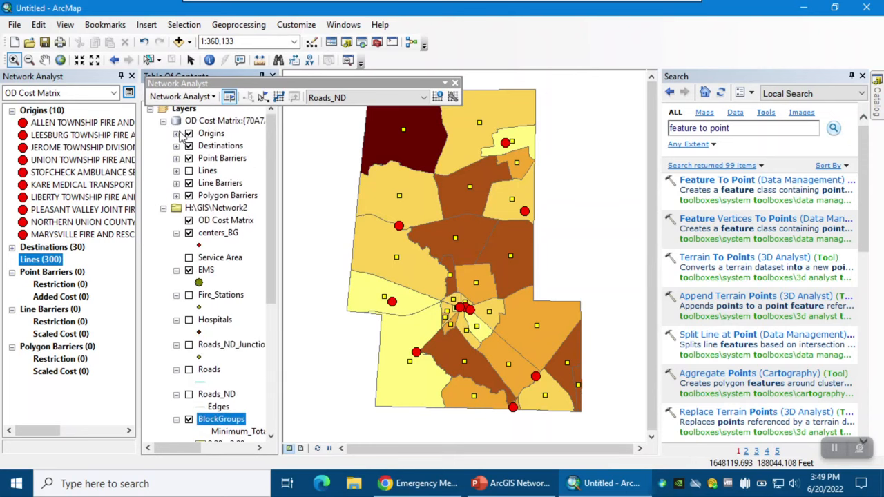
{"action": "left_click", "coordinate": [176, 133]}
{"action": "left_click", "coordinate": [176, 133]}
{"action": "left_click", "coordinate": [177, 146]}
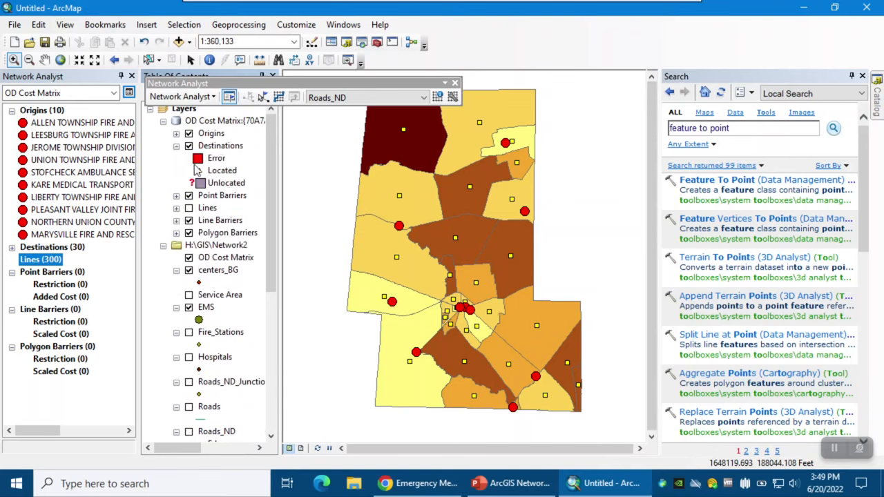
{"action": "double_click", "coordinate": [217, 172]}
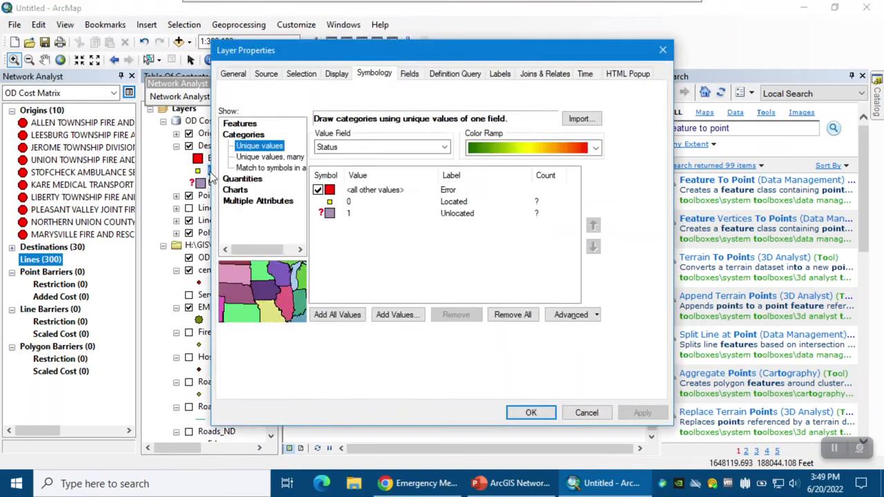
{"action": "double_click", "coordinate": [329, 201]}
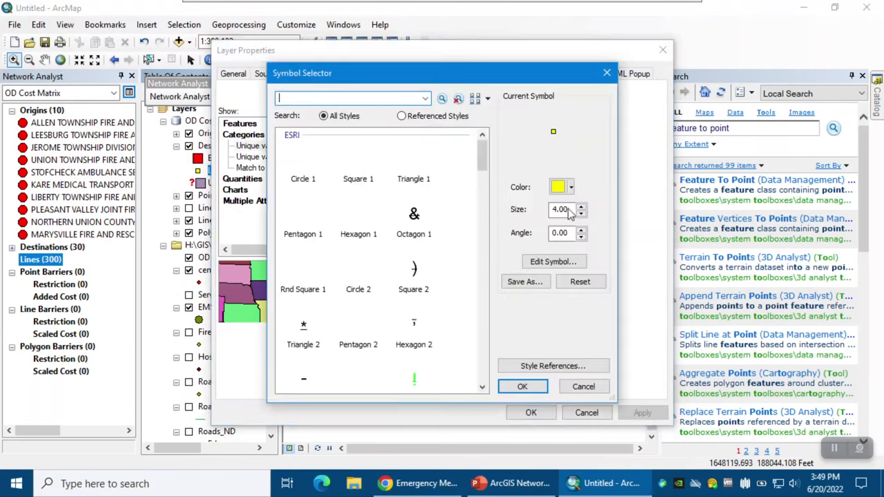
{"action": "left_click", "coordinate": [571, 187]}
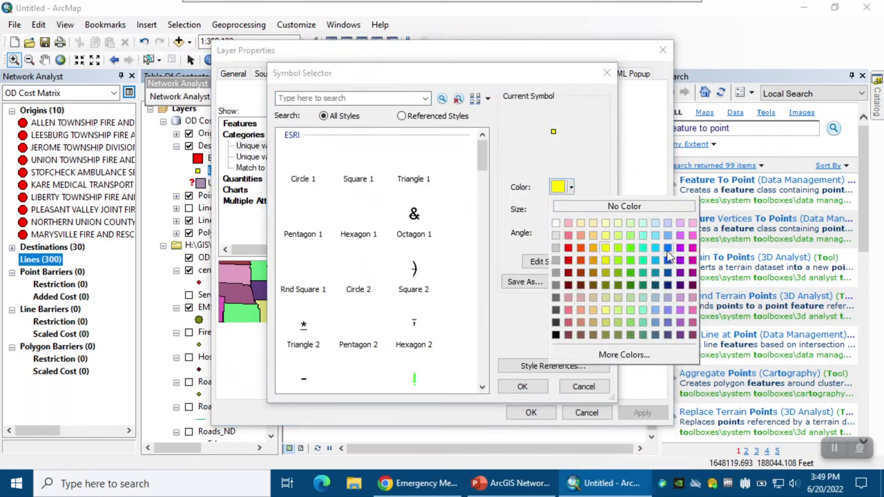
{"action": "left_click", "coordinate": [633, 268]}
{"action": "left_click", "coordinate": [523, 387]}
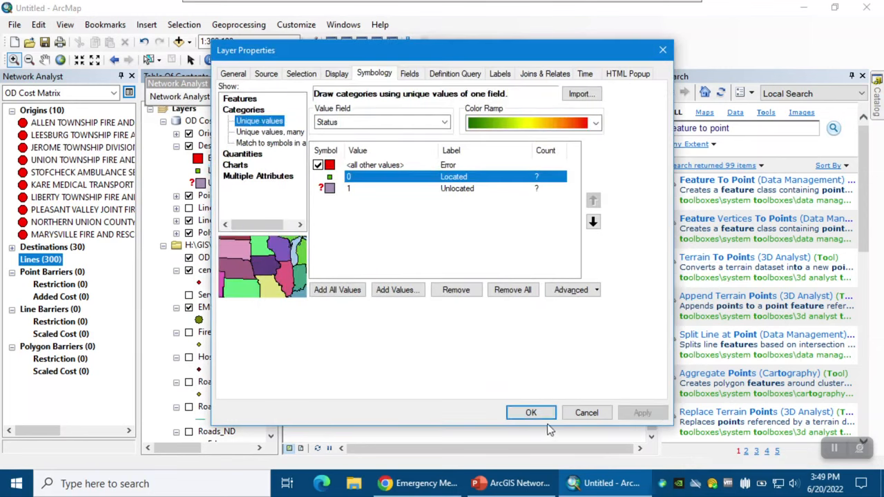
{"action": "left_click", "coordinate": [530, 412]}
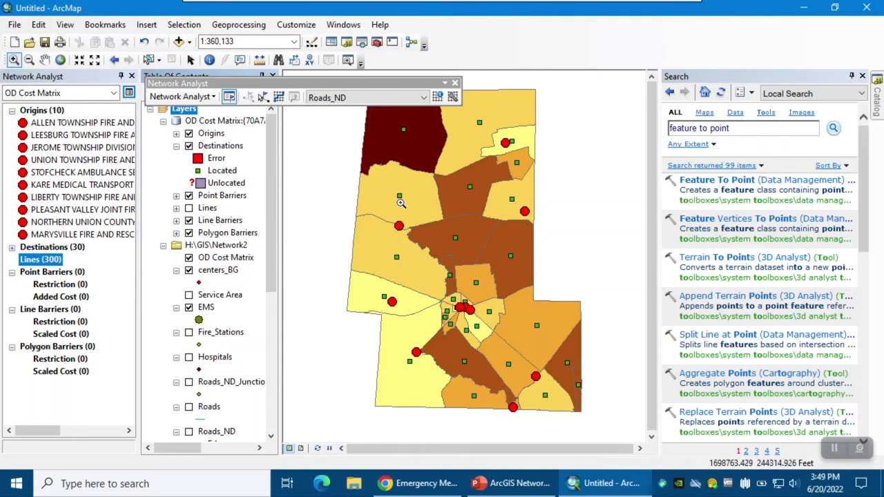
Switch the map to layout view and start inserting a legend.
{"action": "left_click_drag", "start_coordinate": [273, 235], "coordinate": [274, 373]}
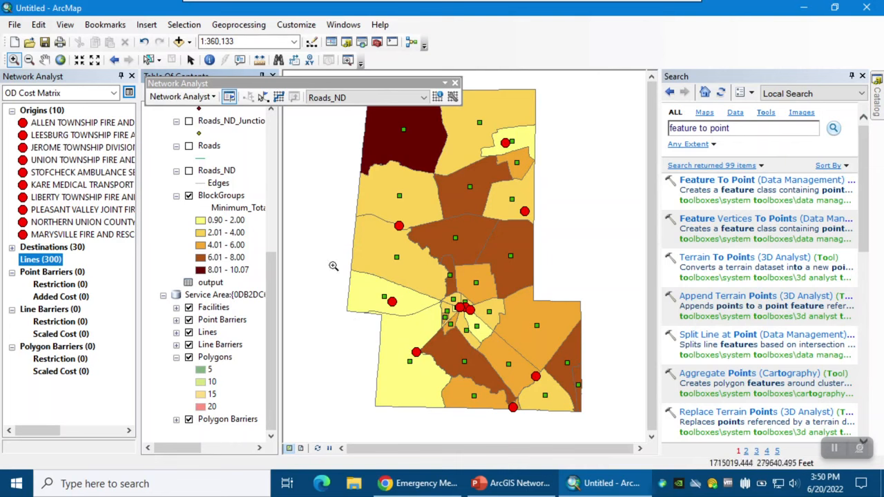
{"action": "left_click", "coordinate": [301, 448]}
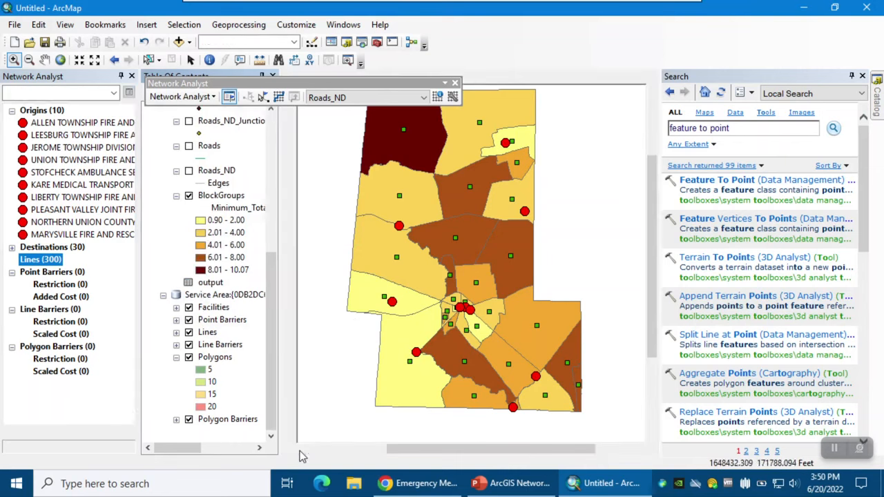
{"action": "left_click", "coordinate": [148, 27]}
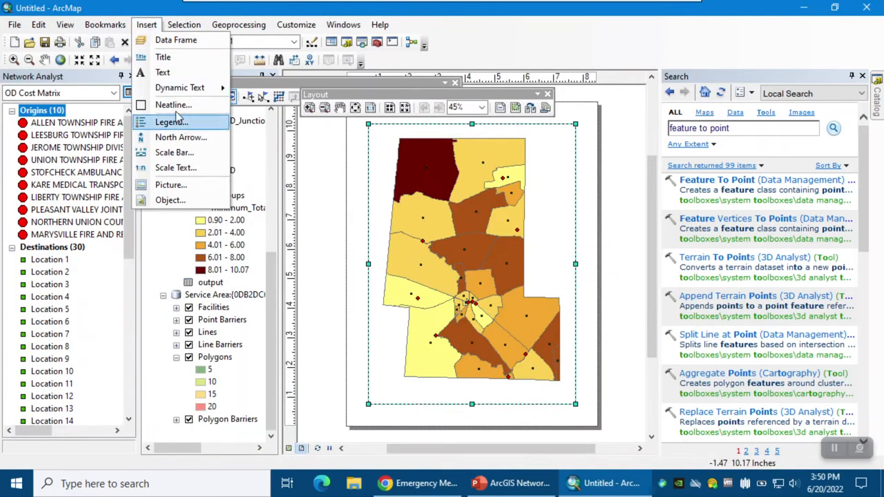
{"action": "left_click", "coordinate": [181, 124]}
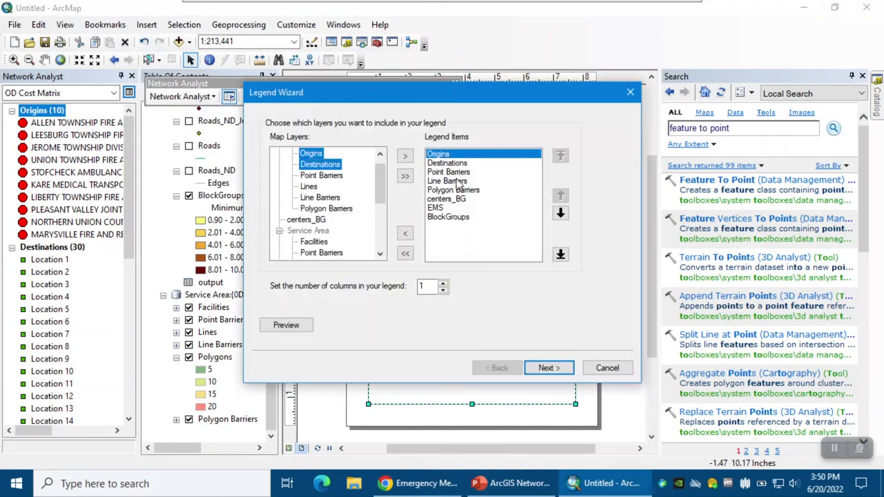
Remove all the preselected layers from the legend items.
{"action": "left_click", "coordinate": [481, 164]}
{"action": "left_click", "coordinate": [473, 156]}
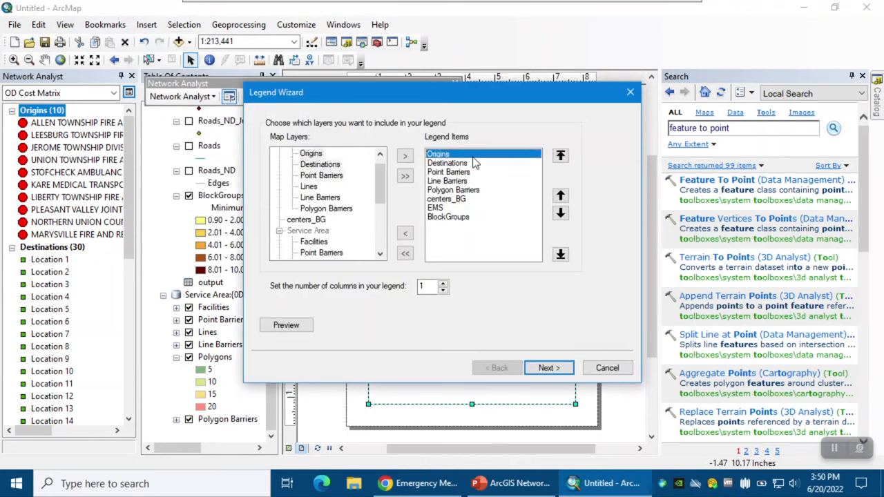
{"action": "key", "text": "shift+Down"}
{"action": "key", "text": "shift+Down"}
{"action": "key", "text": "shift+Down"}
{"action": "key", "text": "shift+Down"}
{"action": "key", "text": "shift+Down"}
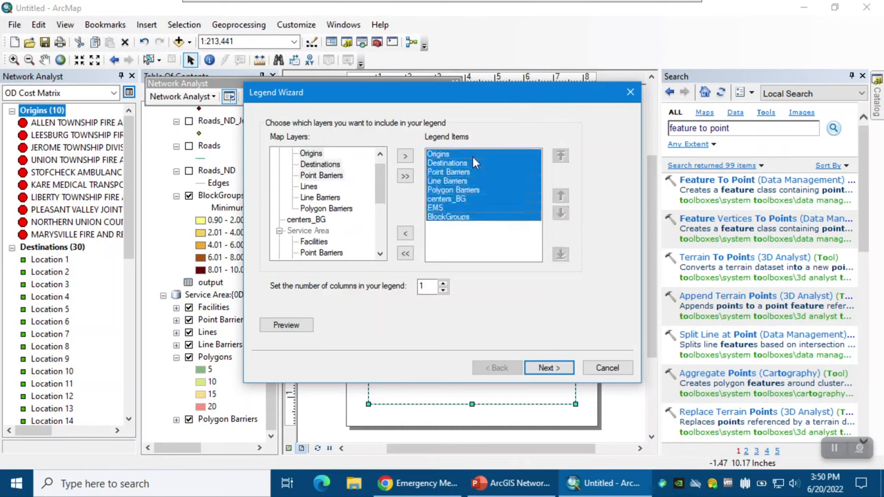
{"action": "left_click", "coordinate": [405, 254]}
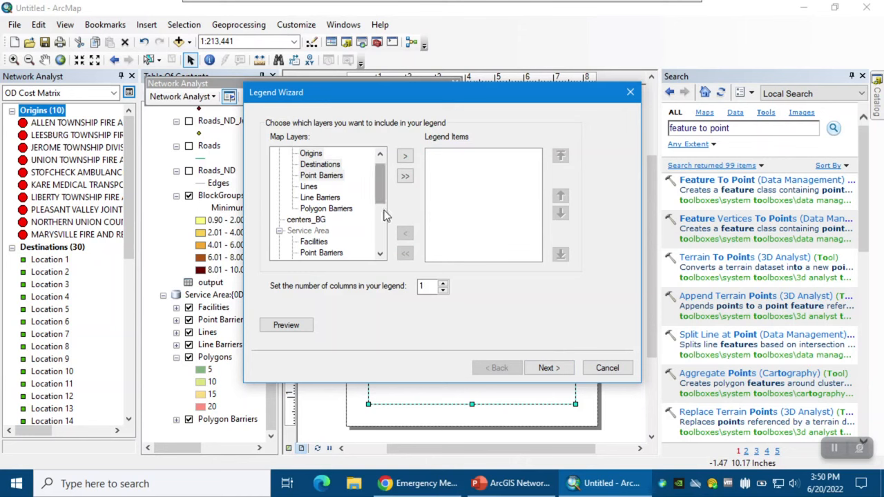
Add BlockGroups, EMS and centers_BG to the legend, finish it, and place it at the lower-left corner of the map frame.
{"action": "left_click_drag", "start_coordinate": [380, 207], "coordinate": [386, 257]}
{"action": "left_click", "coordinate": [308, 253]}
{"action": "left_click", "coordinate": [405, 157]}
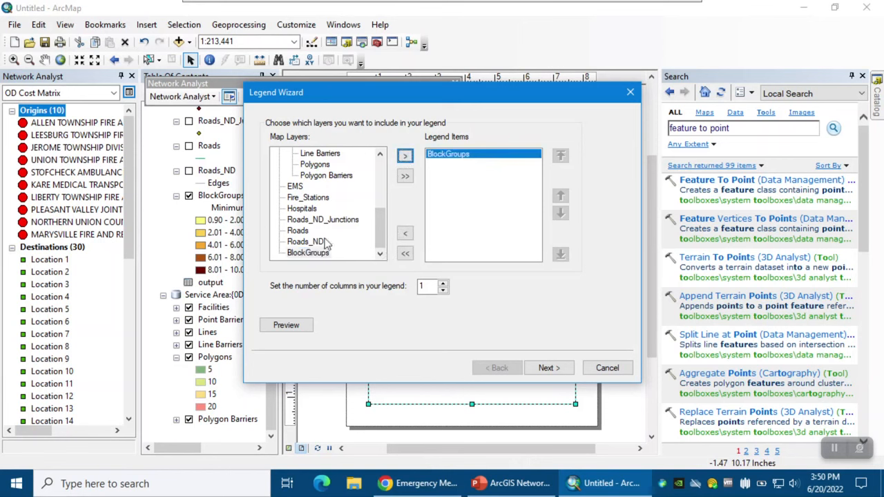
{"action": "double_click", "coordinate": [295, 186]}
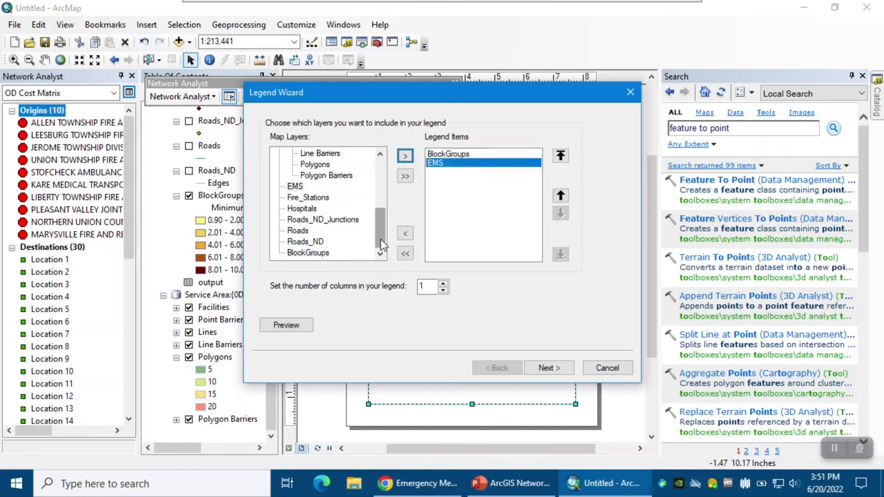
{"action": "left_click_drag", "start_coordinate": [383, 243], "coordinate": [378, 217]}
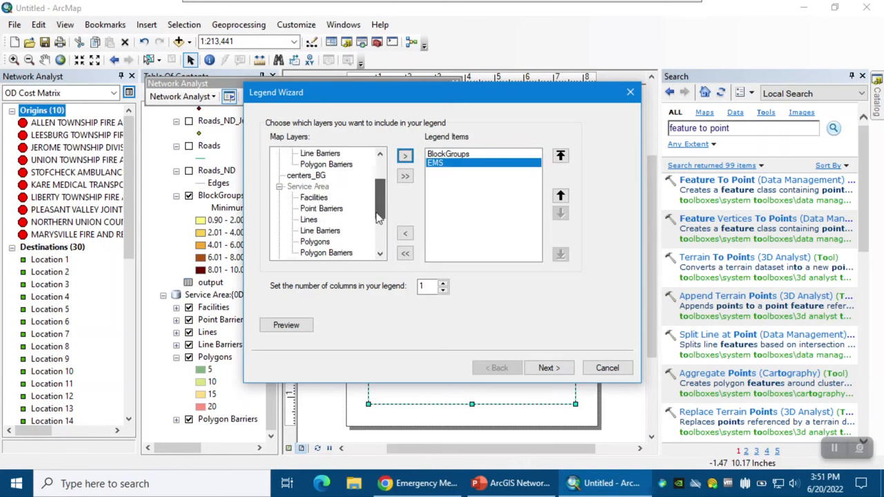
{"action": "left_click", "coordinate": [306, 175]}
{"action": "left_click", "coordinate": [404, 156]}
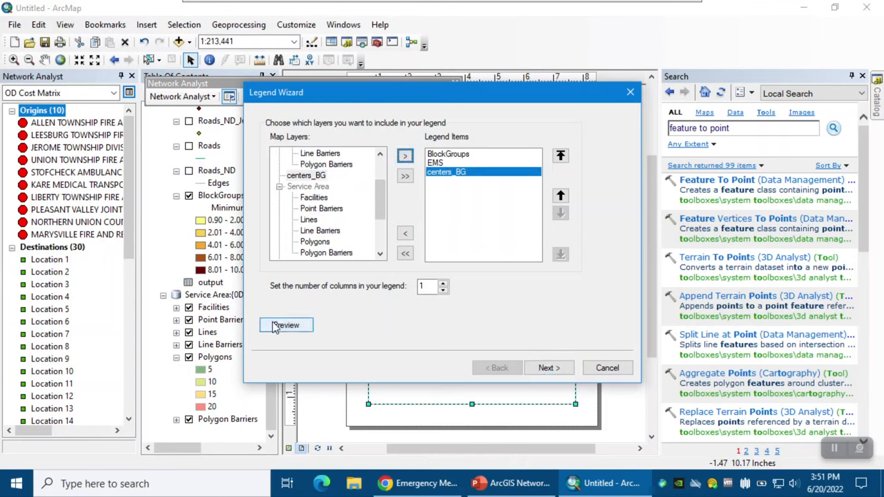
{"action": "left_click", "coordinate": [549, 367]}
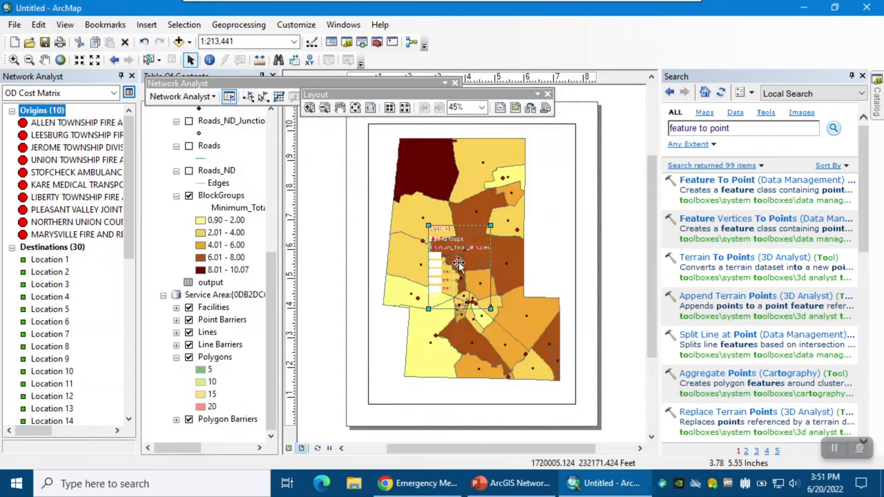
{"action": "left_click_drag", "start_coordinate": [458, 263], "coordinate": [397, 365]}
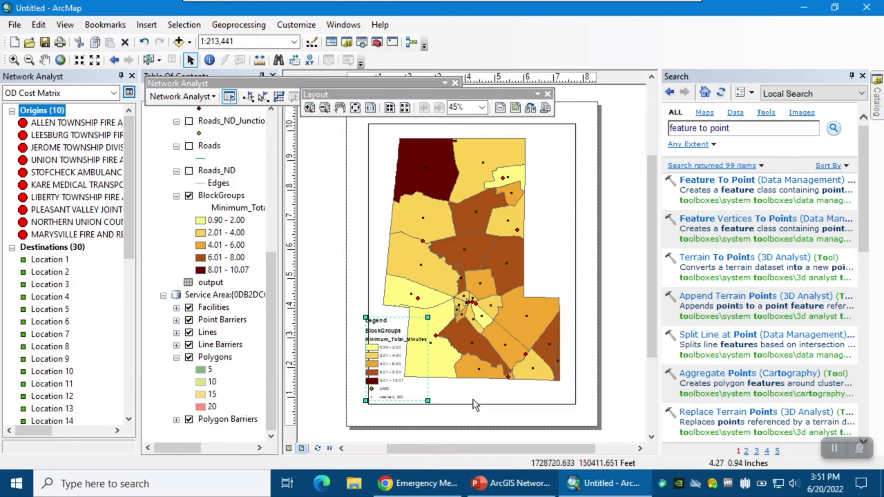
Switch to the PowerPoint presentation and review the Location-allocation slide.
{"action": "left_click", "coordinate": [515, 484]}
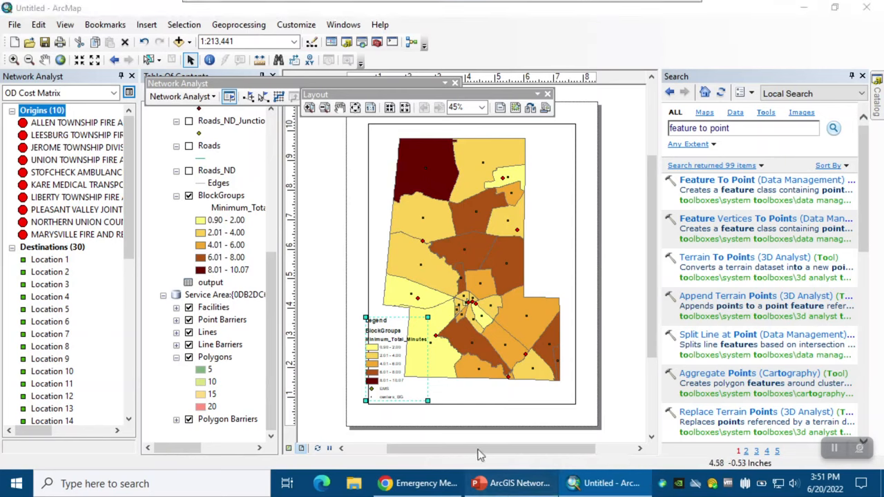
{"action": "scroll", "coordinate": [400, 325], "scroll_direction": "down", "scroll_amount": 1}
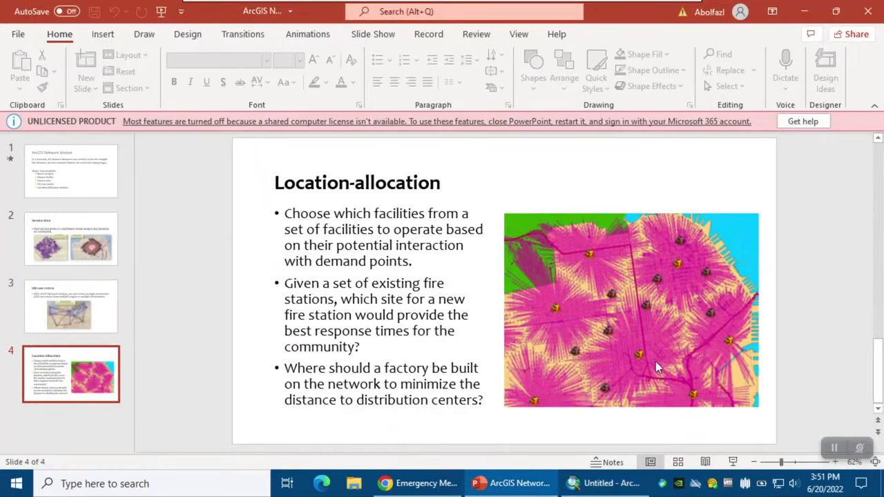
{"action": "left_click", "coordinate": [731, 464]}
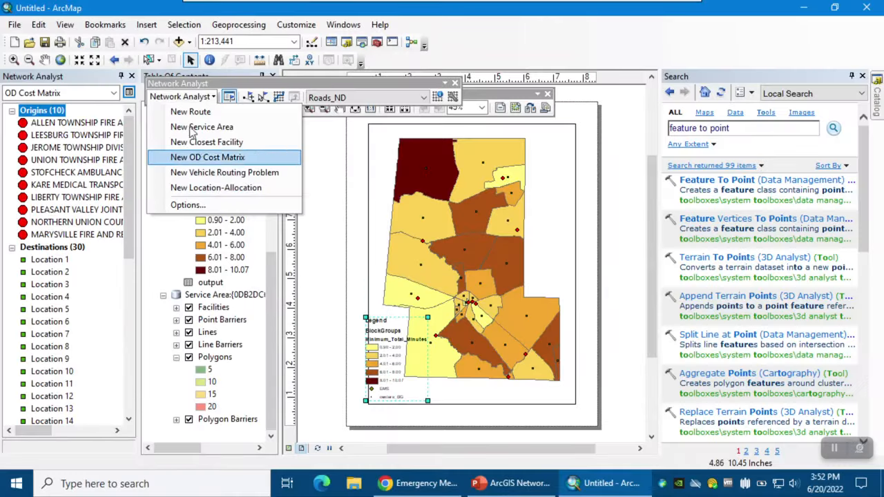
In ArcMap, turn off all layers in the data frame and switch the map to data view.
{"action": "left_click", "coordinate": [288, 211]}
{"action": "left_click_drag", "start_coordinate": [271, 269], "coordinate": [272, 117]}
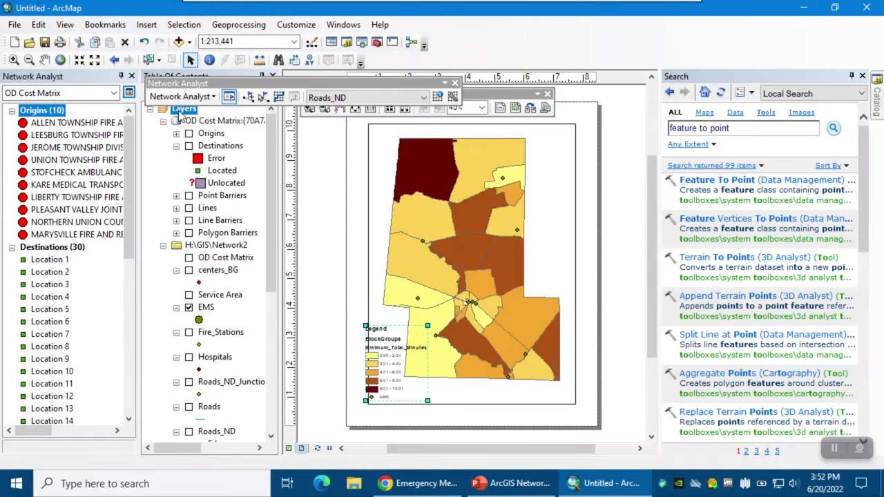
{"action": "right_click", "coordinate": [182, 109]}
{"action": "left_click", "coordinate": [236, 229]}
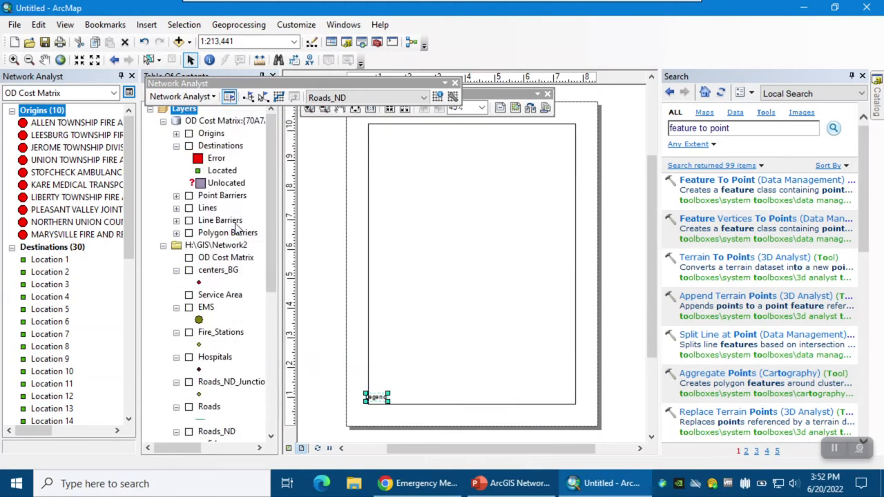
{"action": "left_click", "coordinate": [288, 448]}
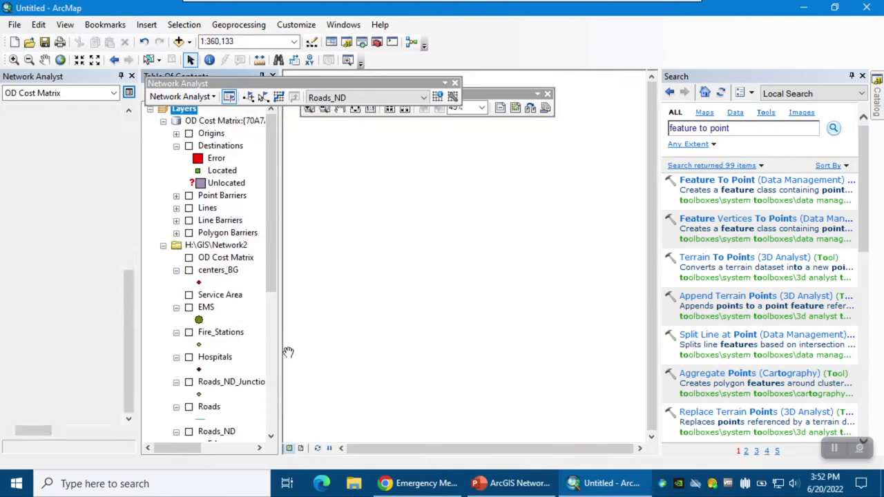
Display the Fire_Stations layer, look over its attribute table, and close the table.
{"action": "scroll", "coordinate": [270, 256], "scroll_direction": "down", "scroll_amount": 3}
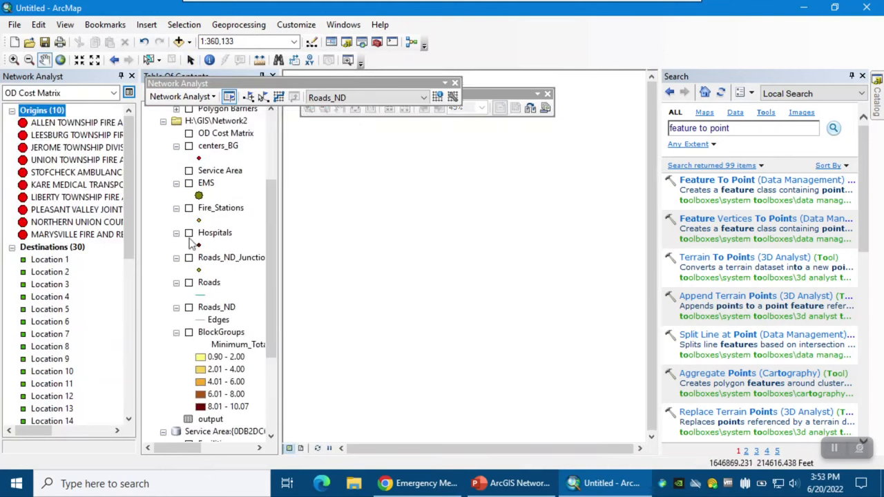
{"action": "left_click", "coordinate": [188, 208]}
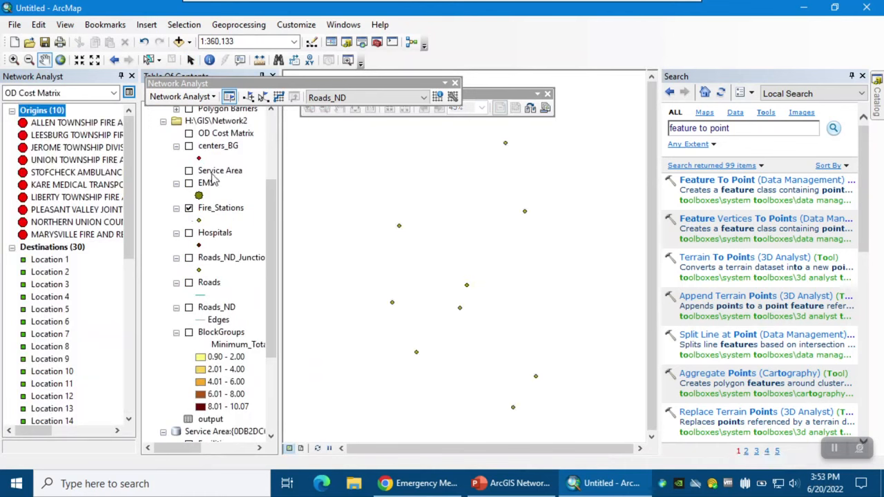
{"action": "right_click", "coordinate": [215, 208]}
{"action": "left_click", "coordinate": [246, 210]}
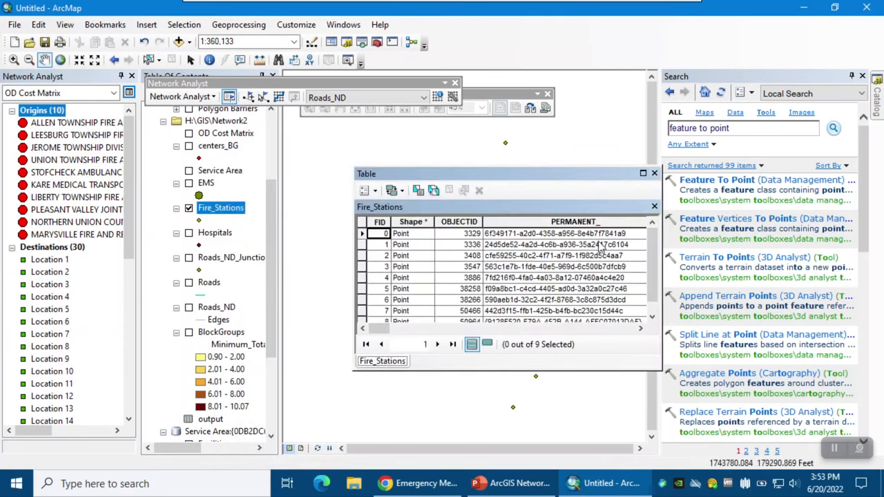
{"action": "left_click", "coordinate": [653, 173]}
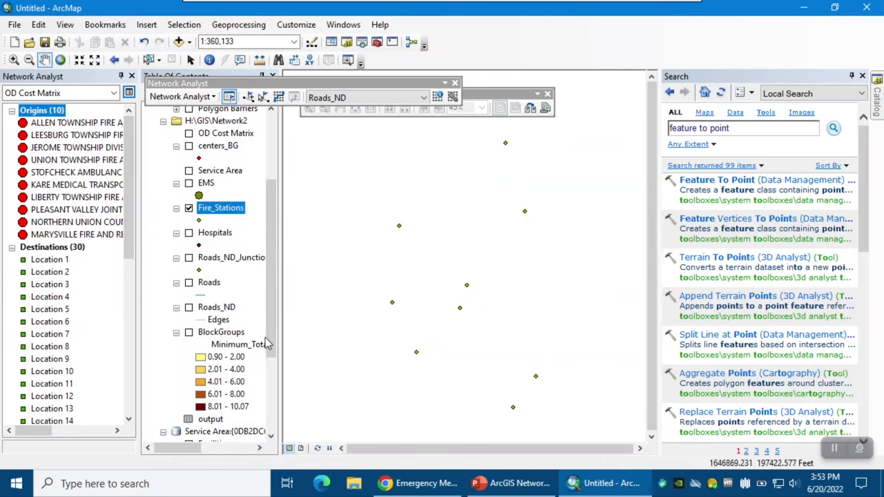
Display the BlockGroups layer and change its symbology to a single symbol for all features.
{"action": "left_click", "coordinate": [276, 379]}
{"action": "scroll", "coordinate": [279, 390], "scroll_direction": "up", "scroll_amount": 2}
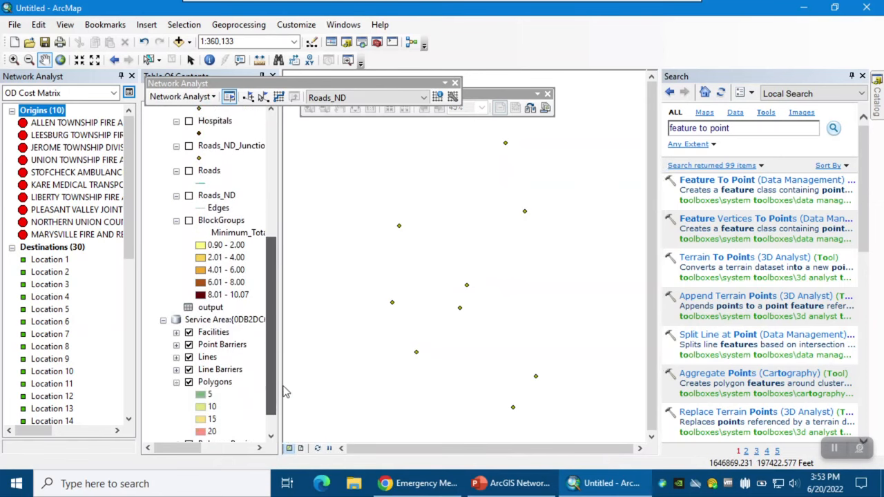
{"action": "left_click", "coordinate": [189, 258]}
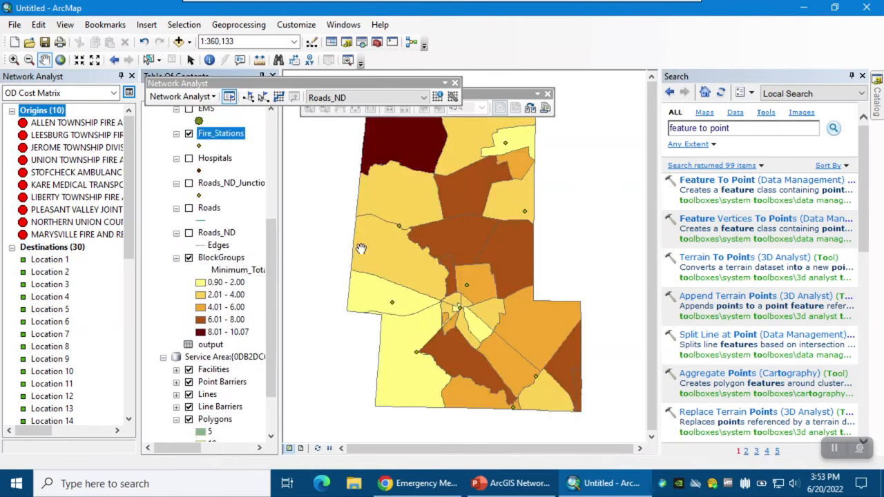
{"action": "left_click", "coordinate": [217, 261]}
{"action": "right_click", "coordinate": [217, 266]}
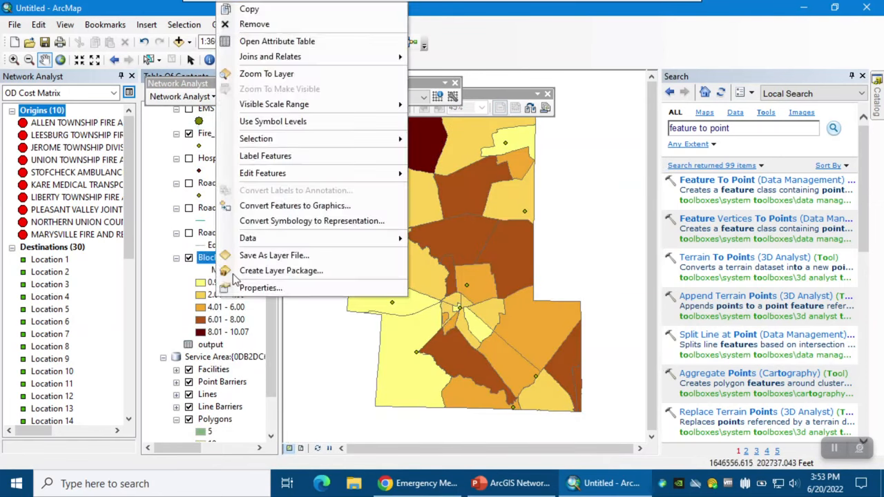
{"action": "left_click", "coordinate": [256, 288]}
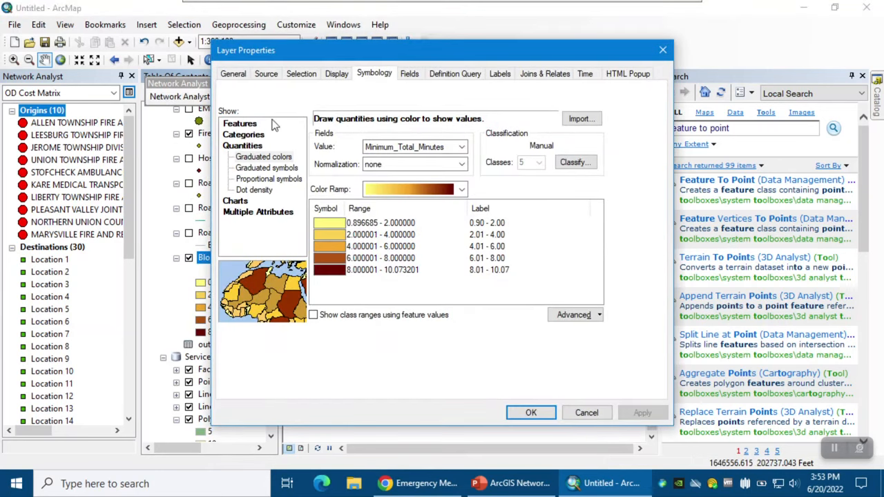
{"action": "left_click", "coordinate": [242, 126]}
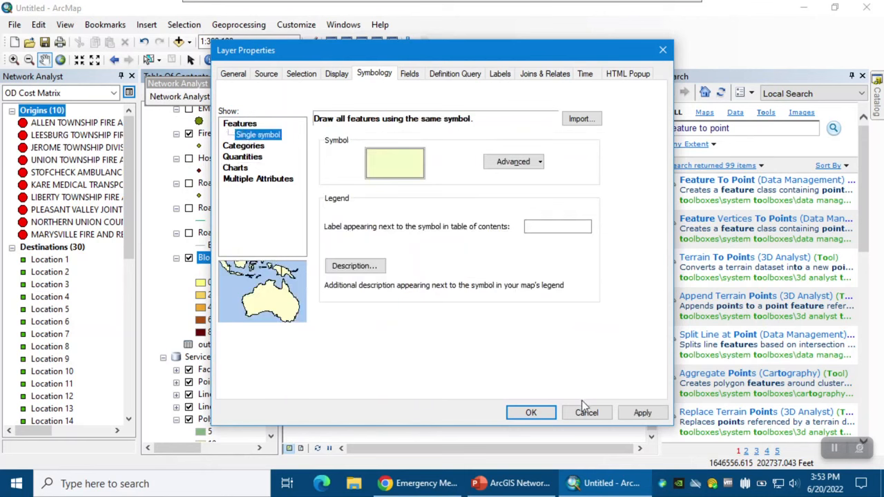
{"action": "left_click", "coordinate": [639, 412]}
{"action": "left_click", "coordinate": [532, 412]}
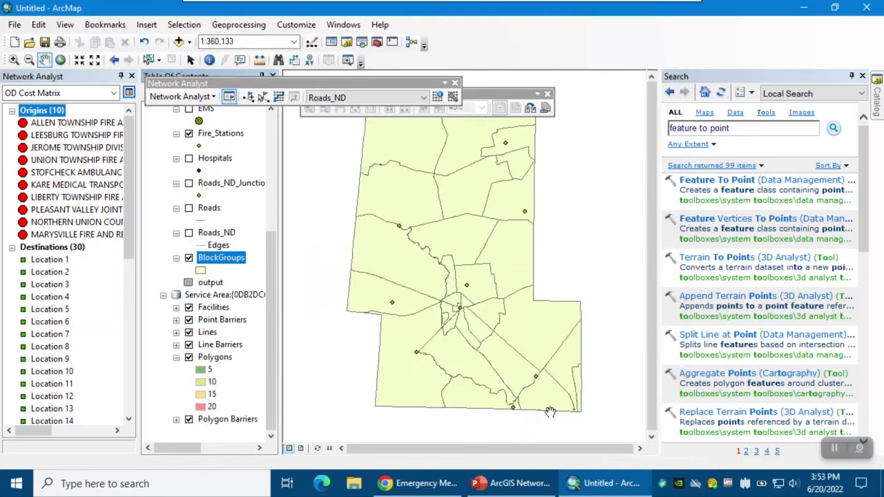
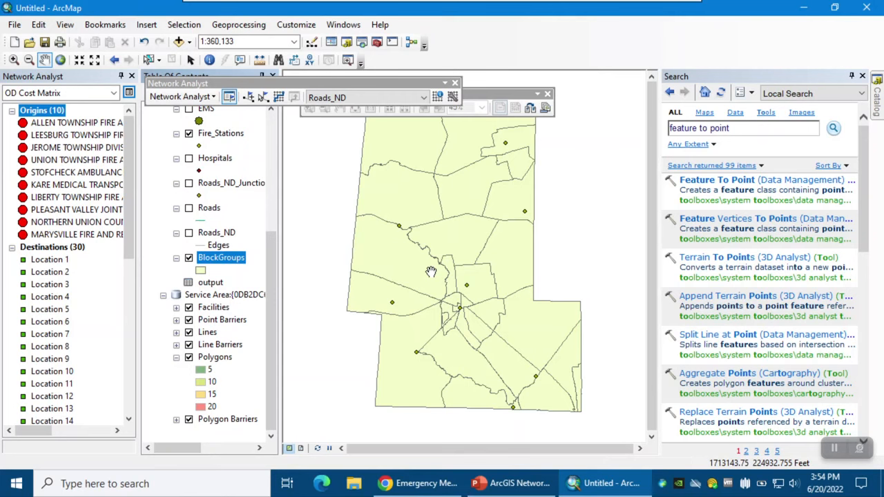
Close the Network Analyst window and create a new location-allocation analysis layer on the Roads_ND network.
{"action": "left_click", "coordinate": [132, 76]}
{"action": "left_click", "coordinate": [192, 97]}
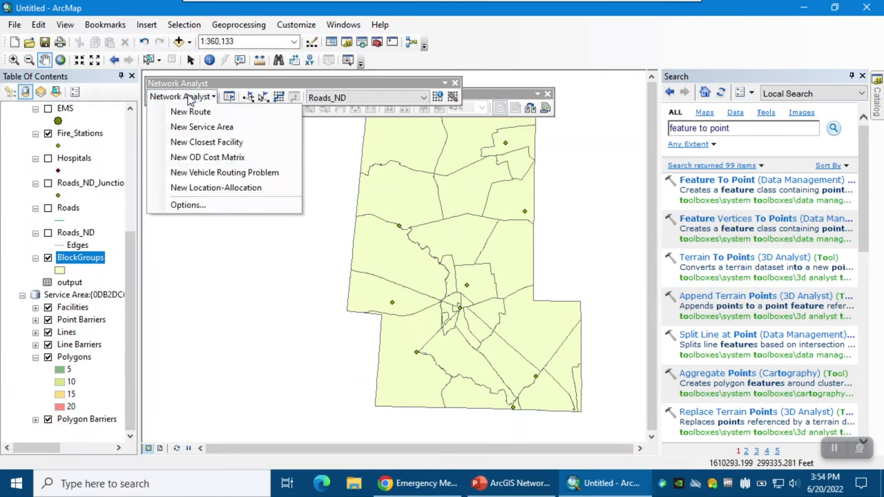
{"action": "left_click", "coordinate": [217, 188]}
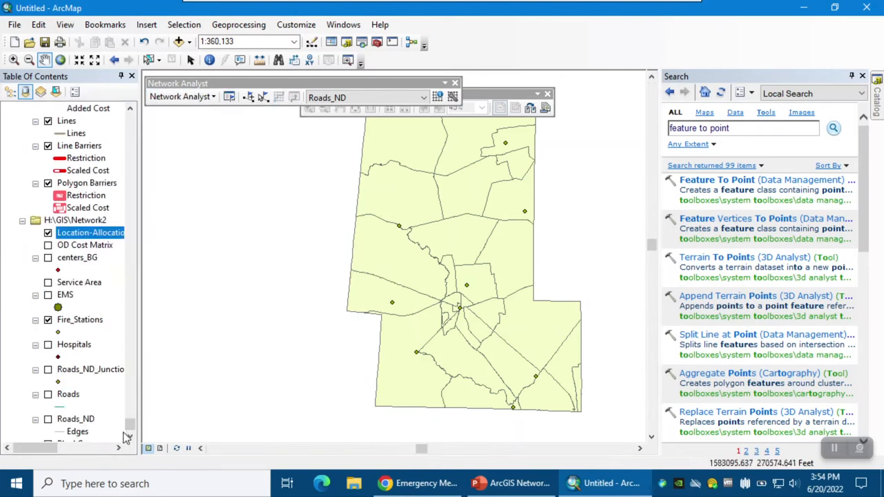
Collapse the Facilities, Demand Points and Point Barriers sublayers of the location-allocation layer and show the Network Analyst window.
{"action": "left_click_drag", "start_coordinate": [129, 428], "coordinate": [123, 116]}
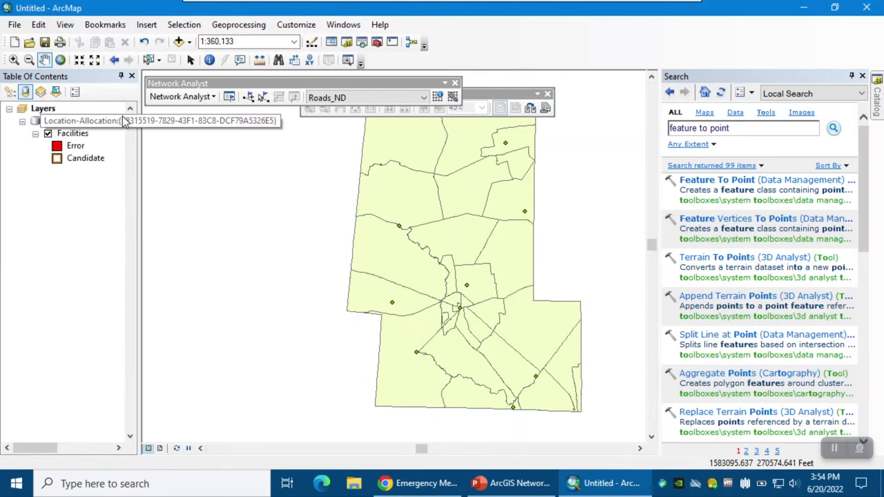
{"action": "left_click", "coordinate": [35, 133]}
{"action": "left_click", "coordinate": [35, 146]}
{"action": "left_click", "coordinate": [35, 158]}
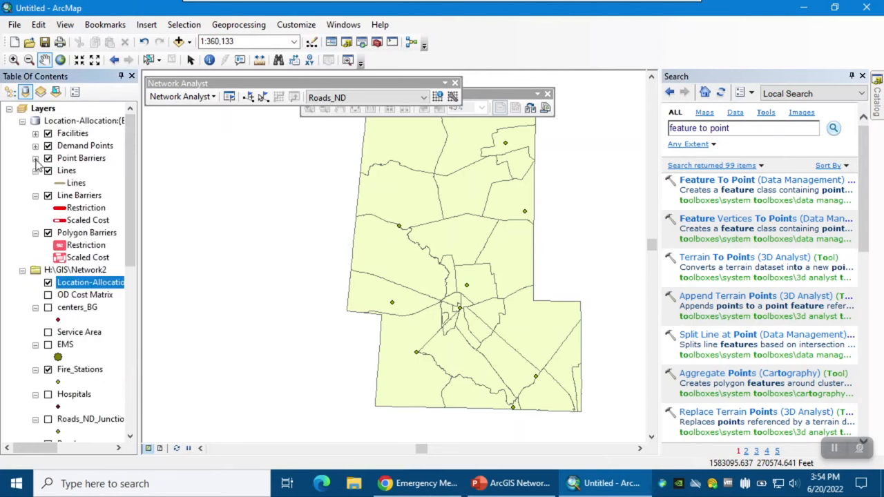
{"action": "left_click", "coordinate": [229, 98]}
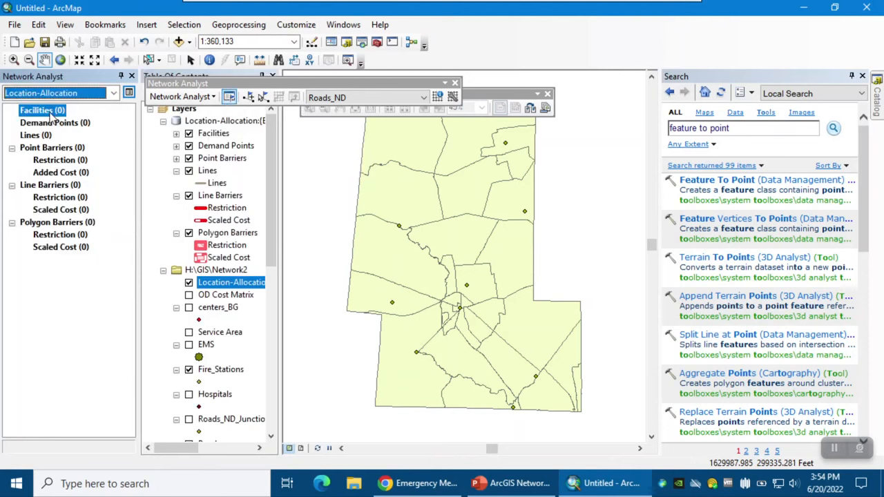
Load the Fire_Stations points as candidate facilities of the location-allocation layer, with a 5000-meter search tolerance.
{"action": "right_click", "coordinate": [50, 115]}
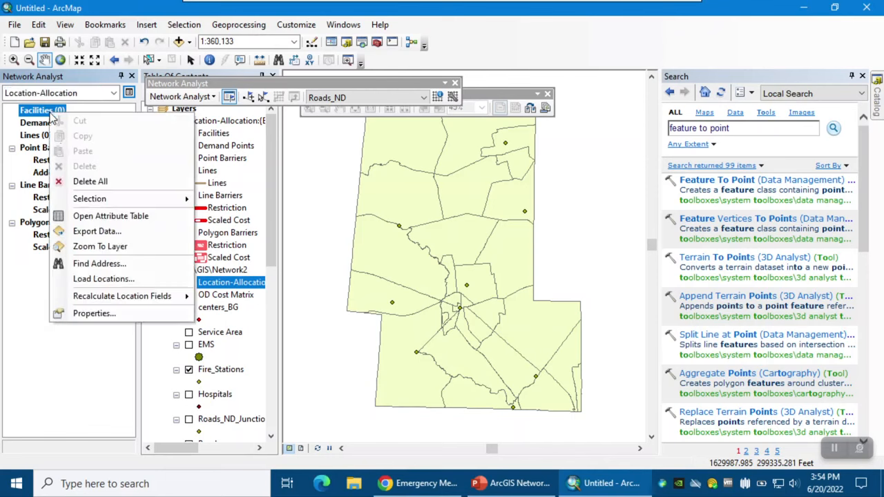
{"action": "left_click", "coordinate": [97, 279]}
{"action": "left_click", "coordinate": [361, 65]}
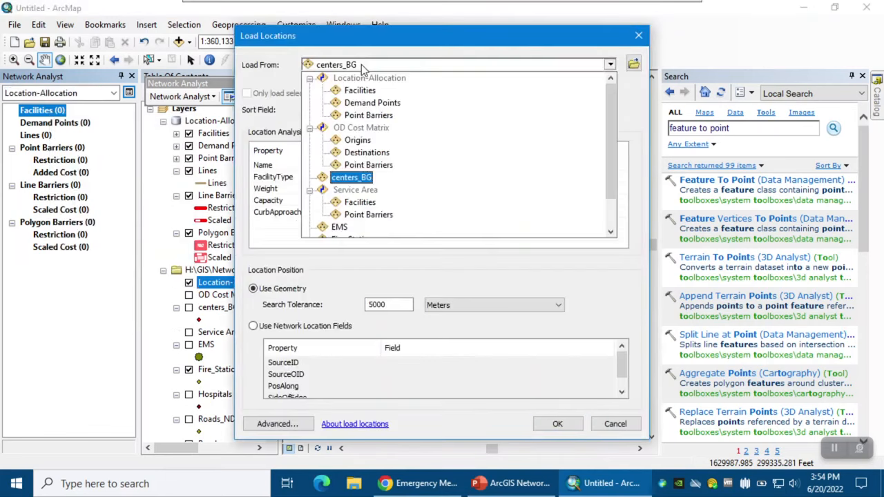
{"action": "scroll", "coordinate": [353, 181], "scroll_direction": "down", "scroll_amount": 1}
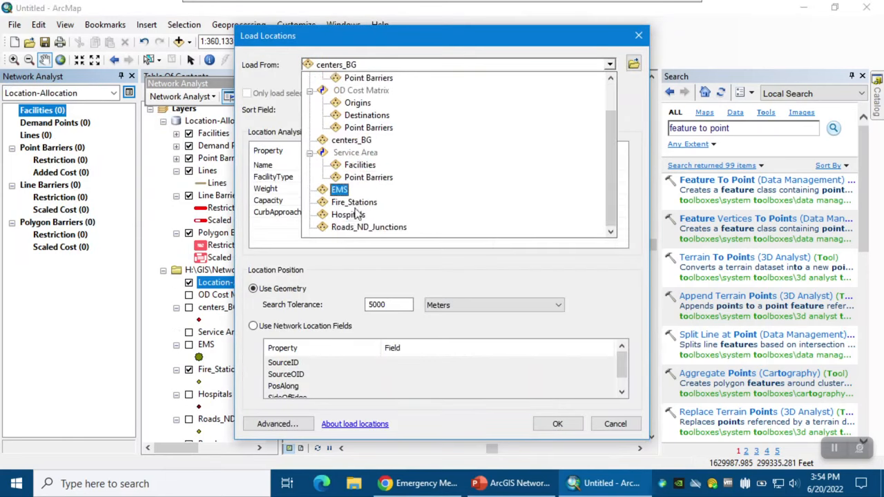
{"action": "left_click", "coordinate": [353, 202]}
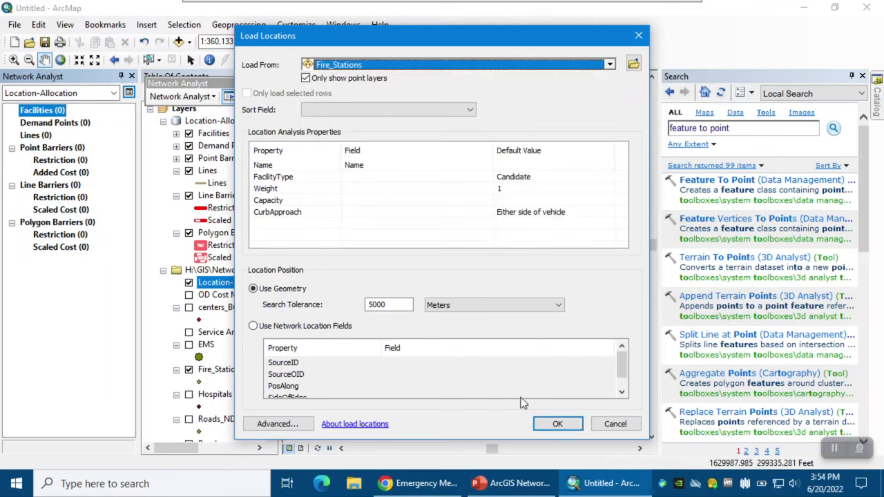
{"action": "left_click", "coordinate": [557, 424]}
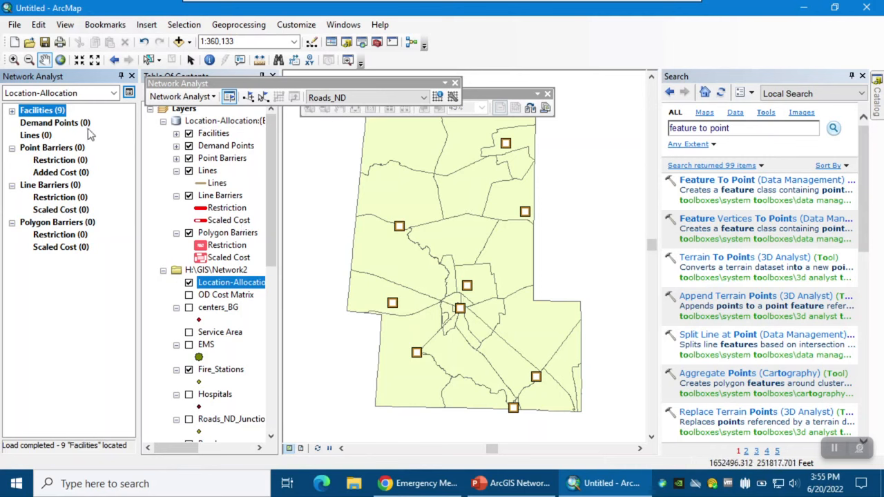
Examine the facility type and weight options for loading Fire_Stations as facilities, then cancel without loading them again.
{"action": "right_click", "coordinate": [57, 111]}
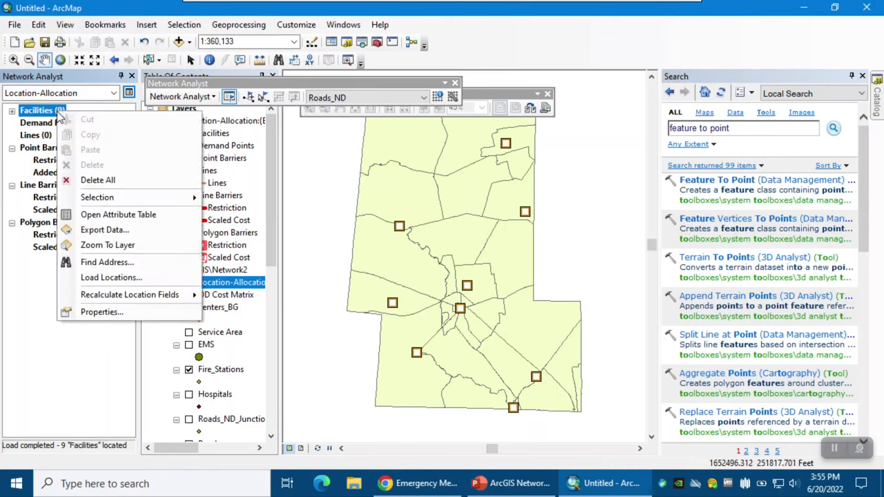
{"action": "left_click", "coordinate": [134, 283]}
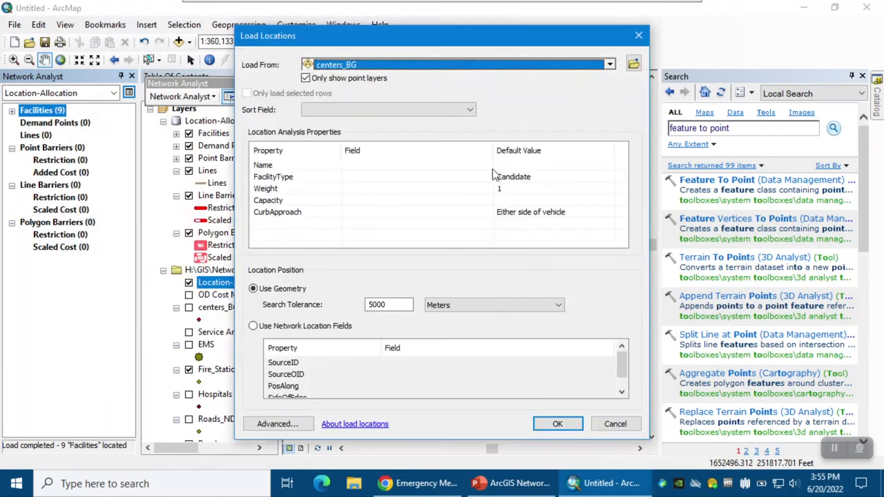
{"action": "left_click", "coordinate": [407, 69]}
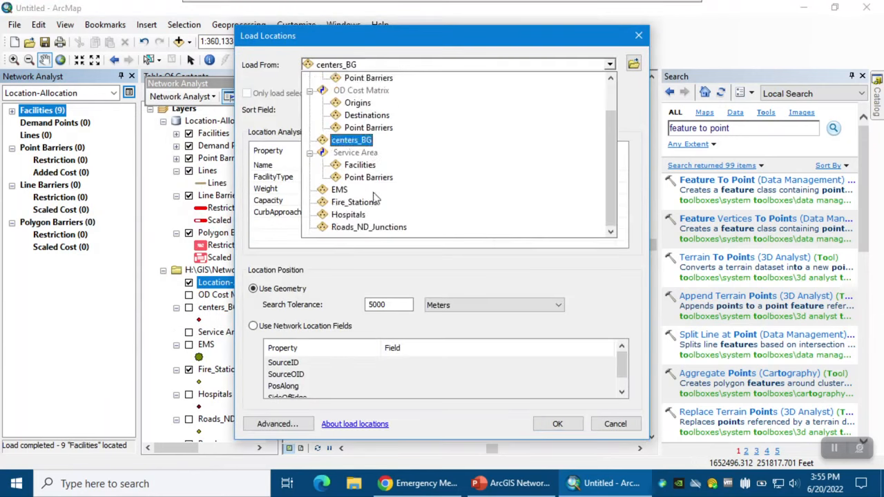
{"action": "left_click", "coordinate": [363, 203]}
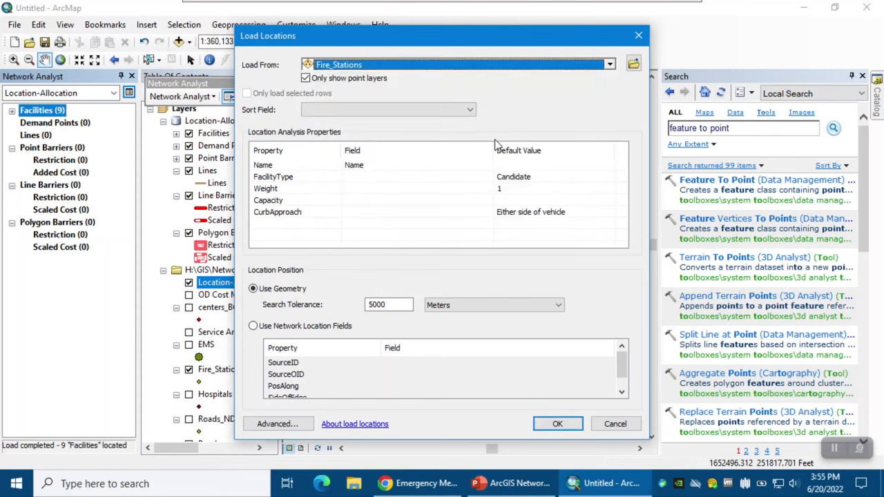
{"action": "left_click", "coordinate": [538, 179]}
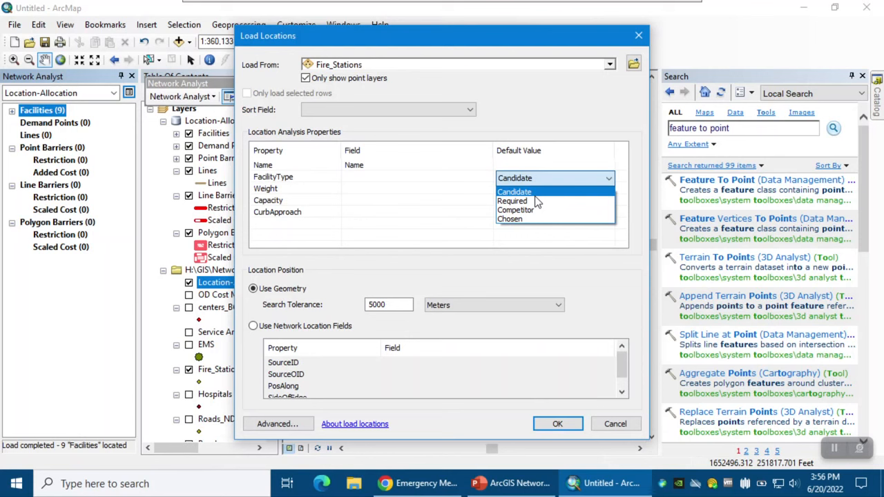
{"action": "left_click", "coordinate": [421, 188]}
{"action": "left_click", "coordinate": [509, 190]}
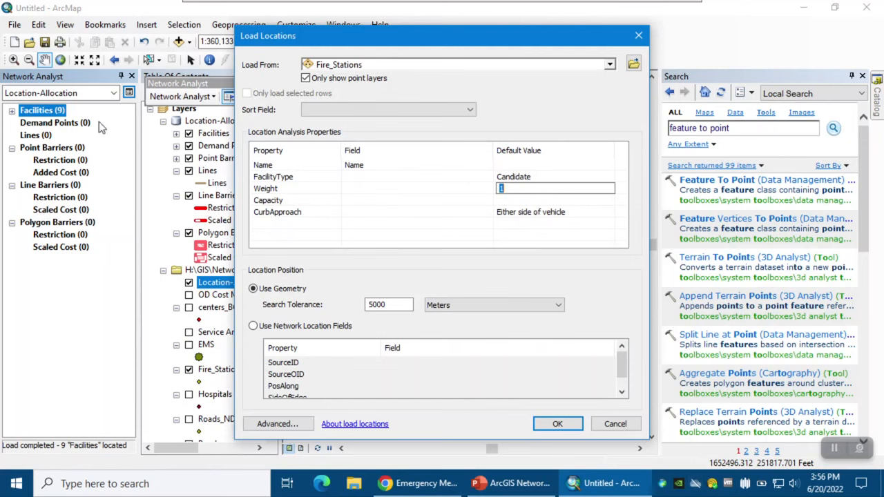
{"action": "left_click", "coordinate": [616, 424]}
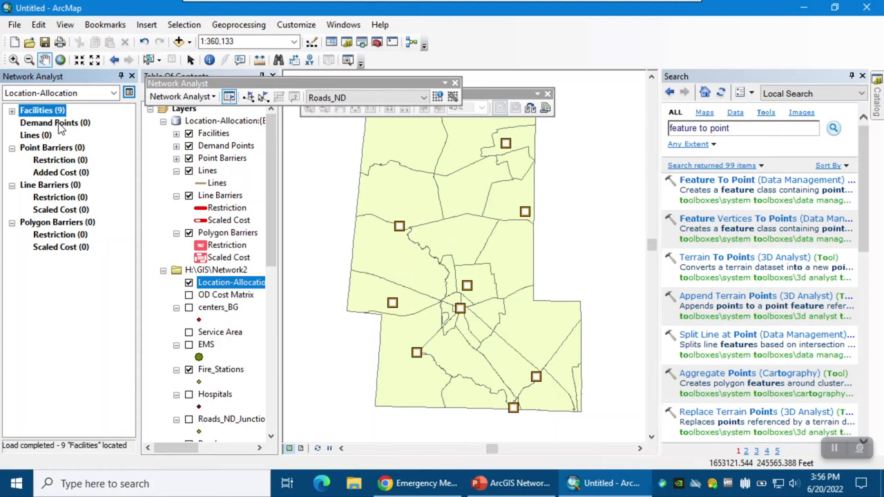
Display the centers_BG layer and examine the population fields in its attribute table.
{"action": "left_click_drag", "start_coordinate": [272, 250], "coordinate": [277, 312]}
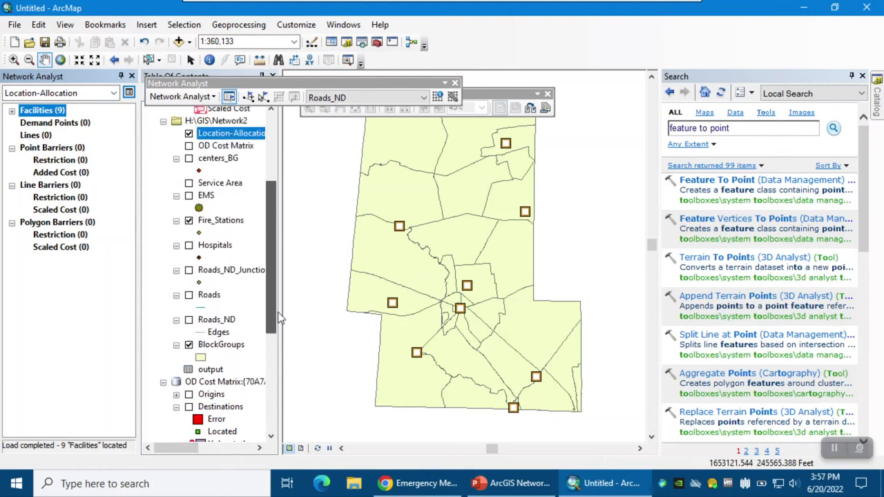
{"action": "left_click", "coordinate": [188, 159]}
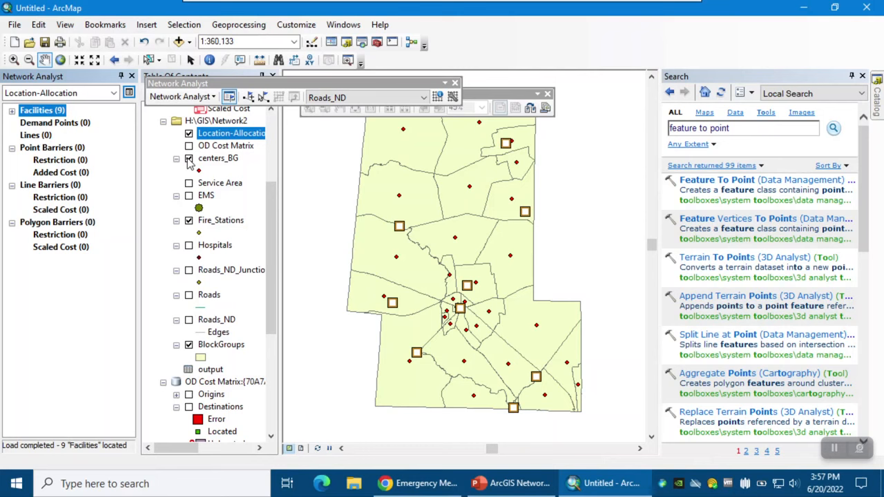
{"action": "right_click", "coordinate": [206, 160]}
{"action": "left_click", "coordinate": [241, 200]}
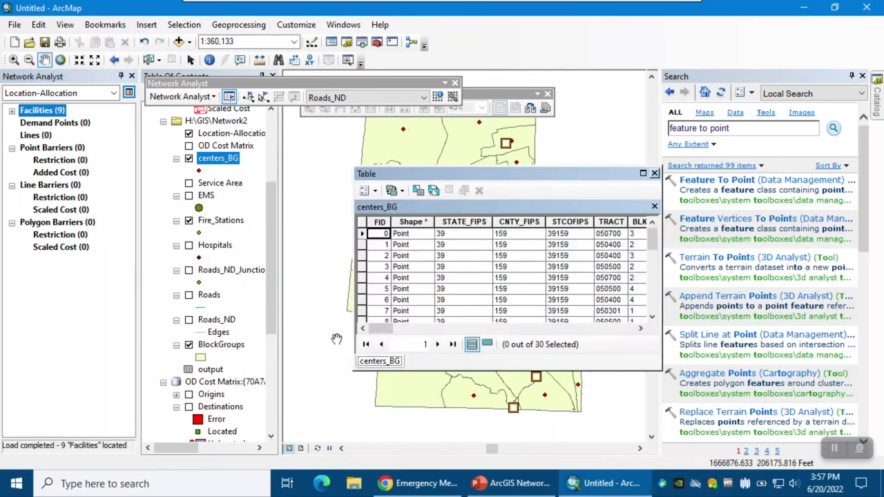
{"action": "left_click_drag", "start_coordinate": [380, 329], "coordinate": [416, 330]}
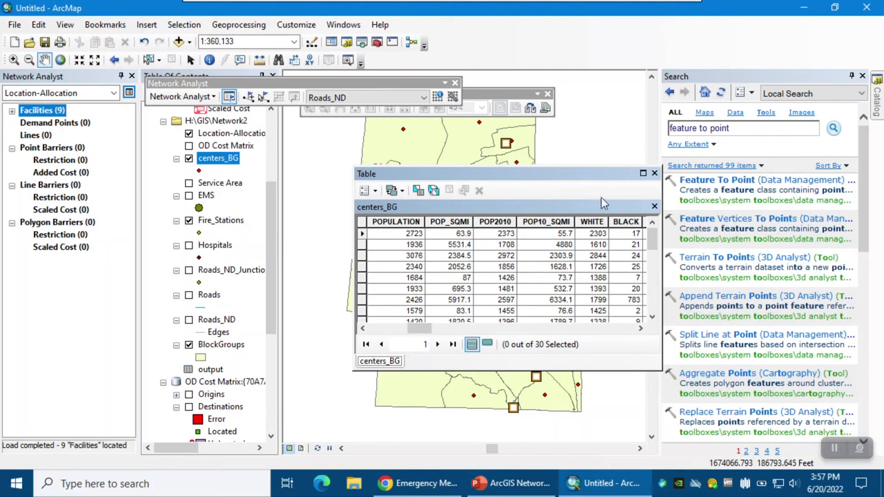
{"action": "left_click", "coordinate": [654, 173]}
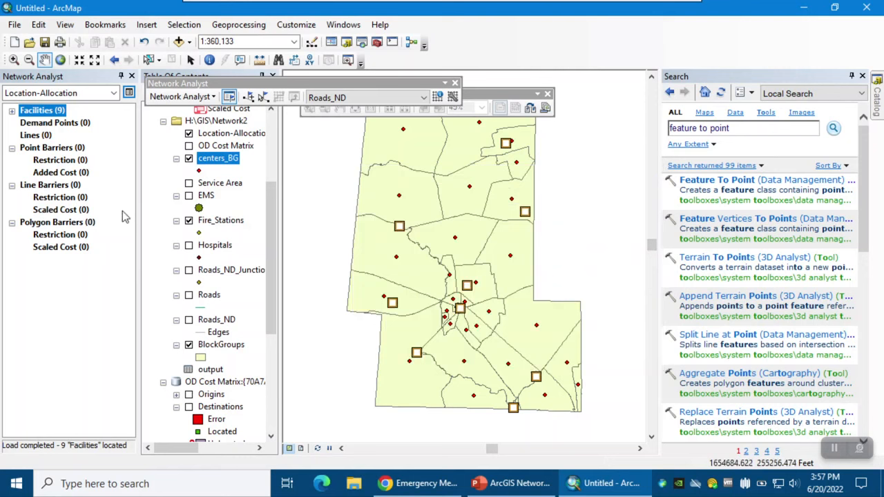
Load the centers_BG points as demand points weighted by the POP2010 field, with a 5000-meter search tolerance.
{"action": "right_click", "coordinate": [54, 123]}
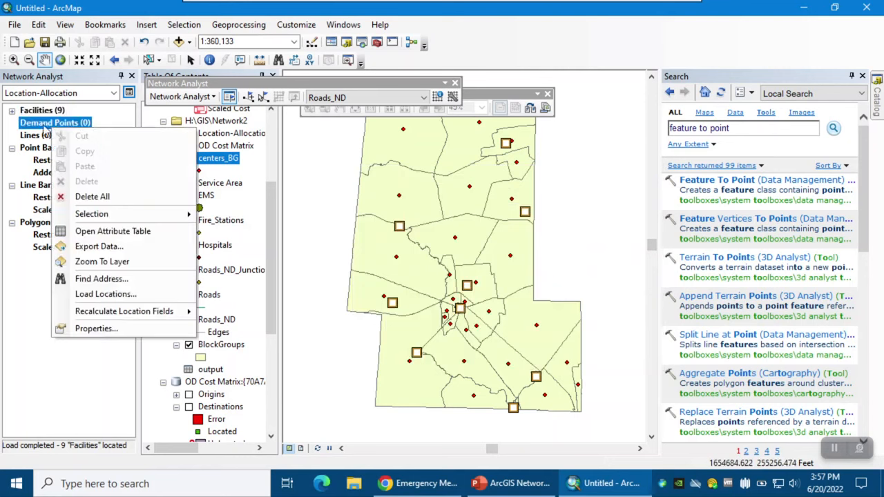
{"action": "left_click", "coordinate": [107, 295]}
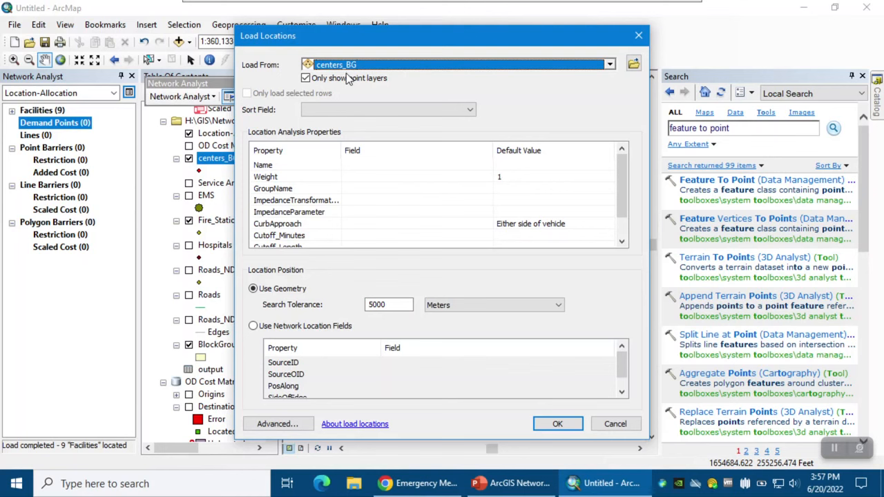
{"action": "left_click", "coordinate": [376, 177]}
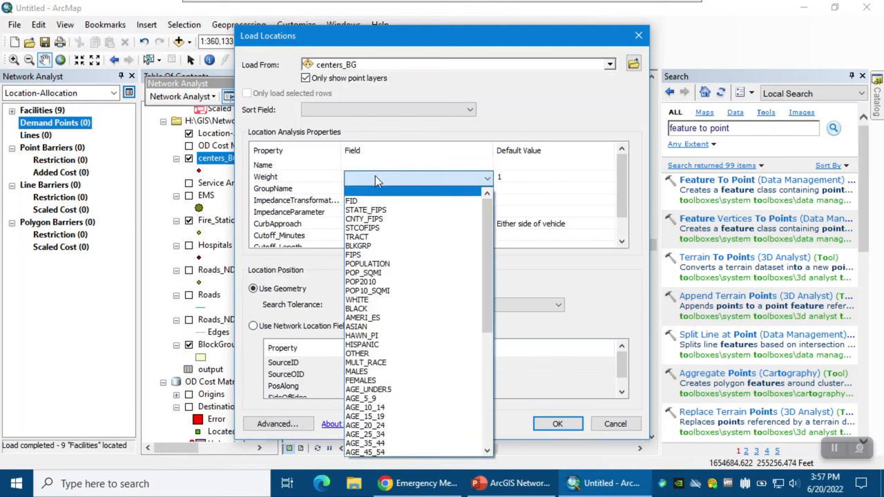
{"action": "left_click", "coordinate": [374, 284]}
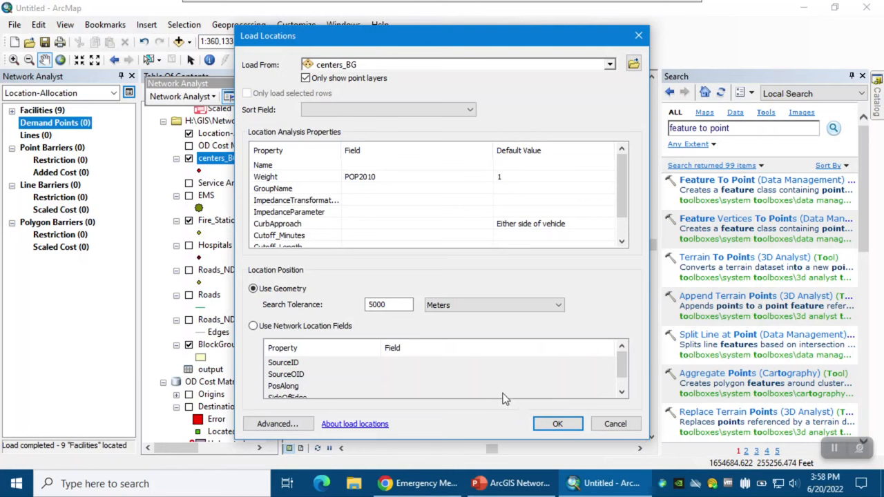
{"action": "left_click", "coordinate": [558, 424]}
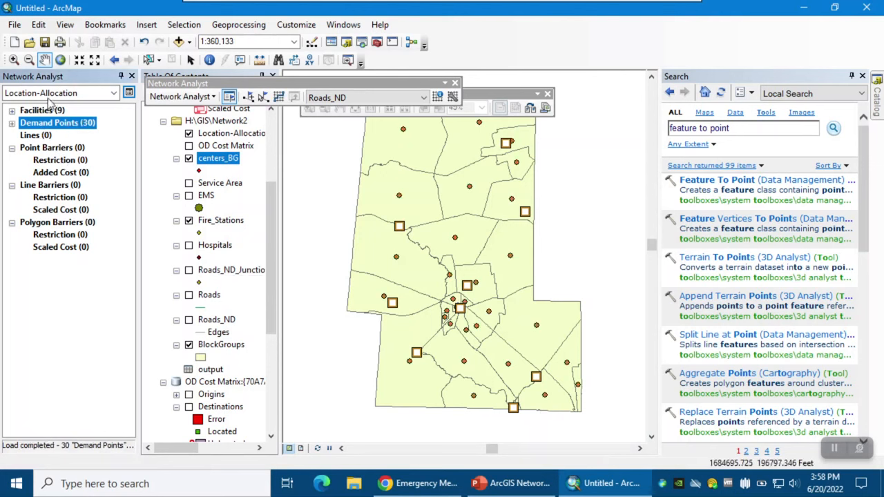
Set the location-allocation layer's travel direction to Facility to Demand in its analysis settings.
{"action": "left_click", "coordinate": [129, 94]}
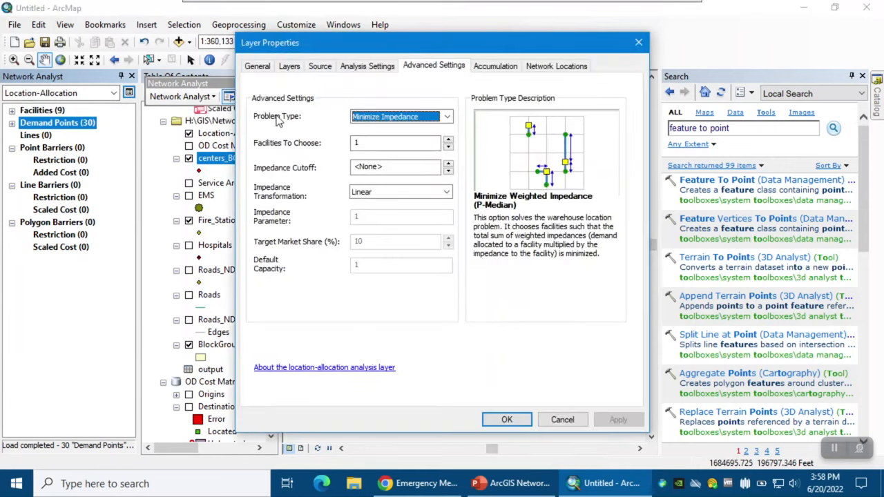
{"action": "left_click", "coordinate": [372, 69]}
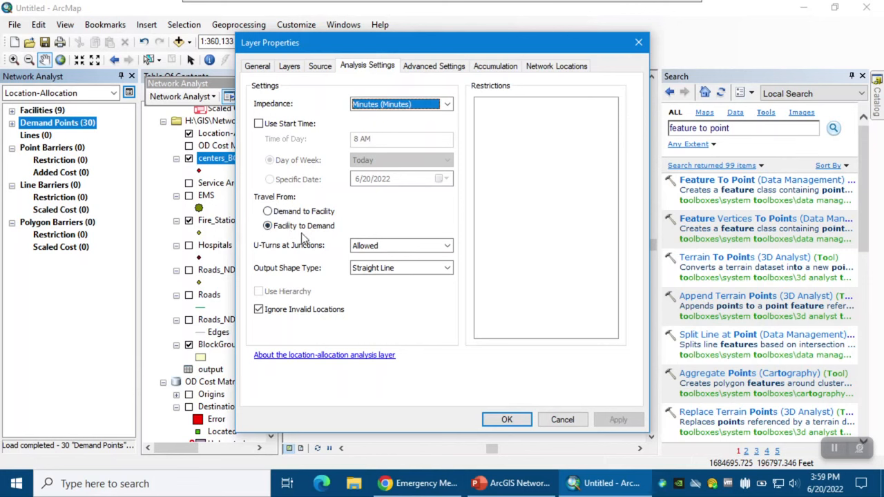
{"action": "left_click", "coordinate": [301, 228]}
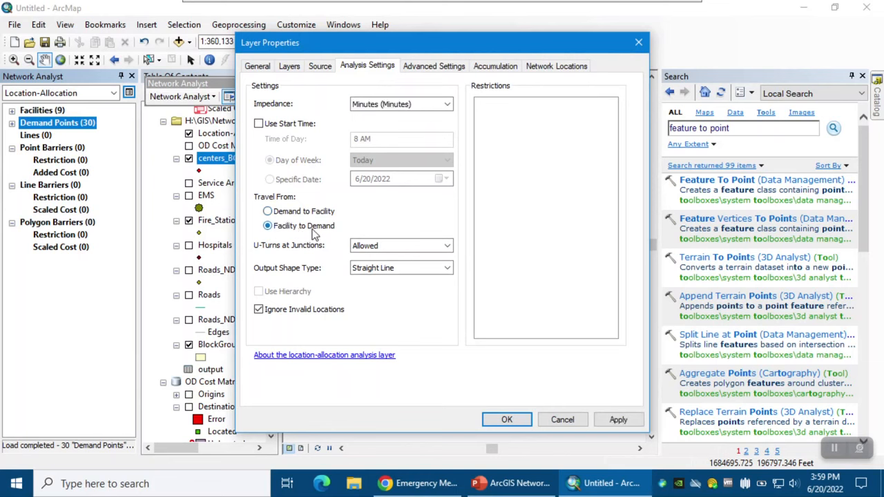
Compare the descriptions of the Minimize Impedance, Maximize Coverage and Maximize Attendance problem types in the advanced settings.
{"action": "left_click", "coordinate": [429, 75]}
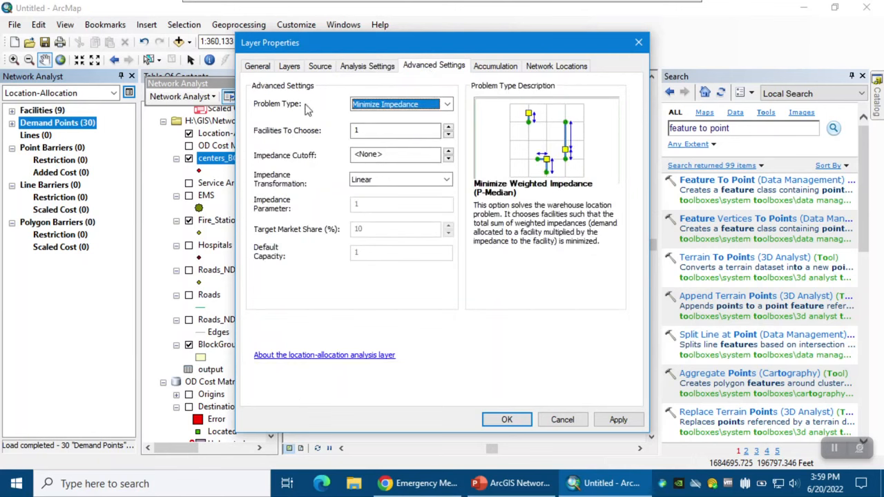
{"action": "left_click", "coordinate": [401, 104]}
{"action": "left_click", "coordinate": [397, 118]}
{"action": "left_click", "coordinate": [447, 104]}
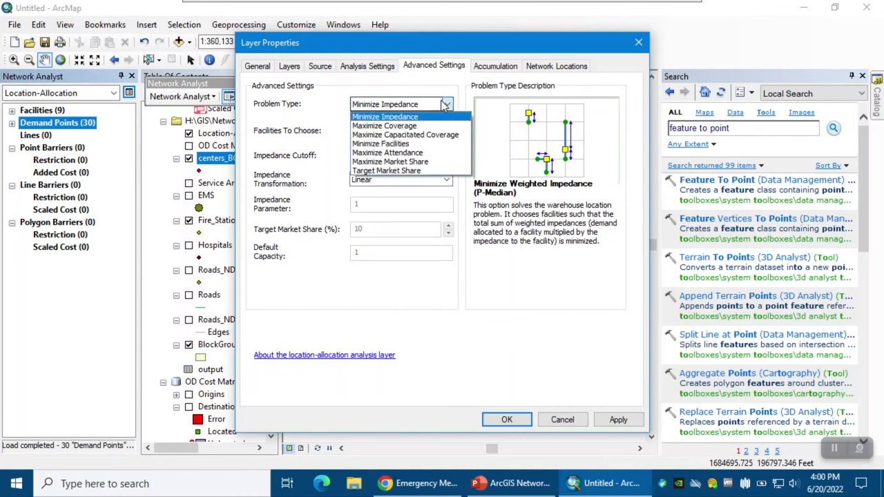
{"action": "left_click", "coordinate": [410, 121]}
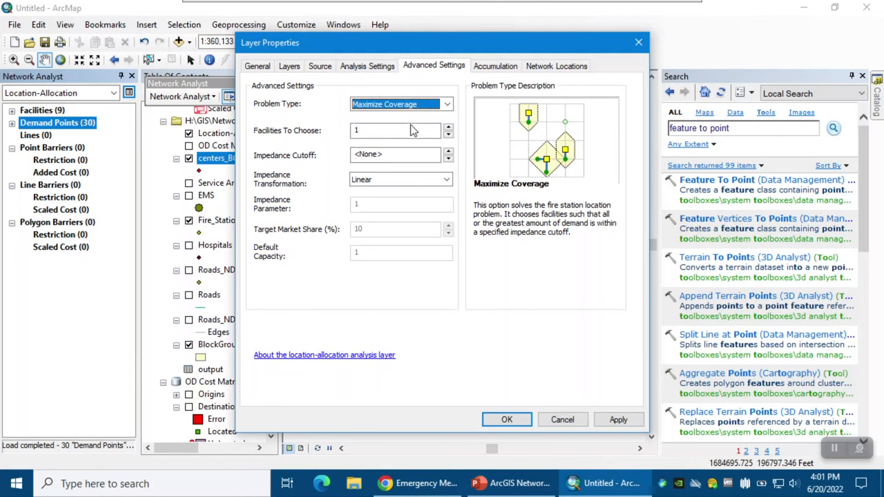
{"action": "left_click", "coordinate": [446, 105]}
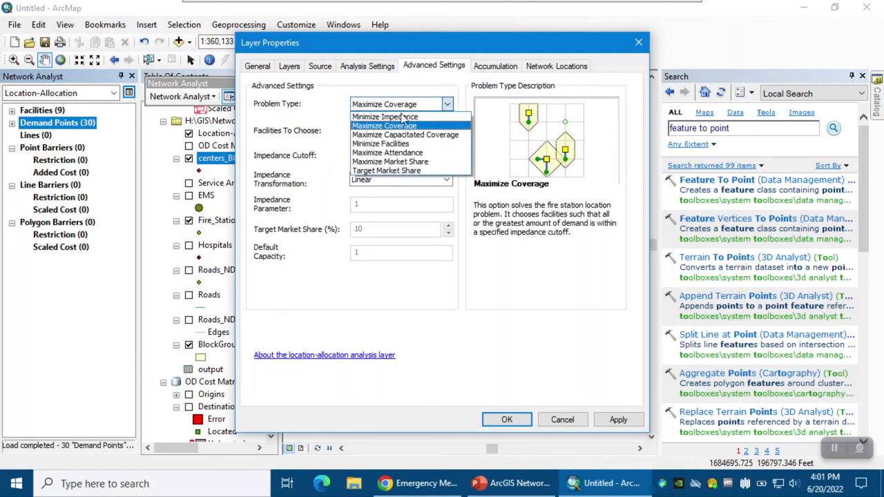
{"action": "left_click", "coordinate": [402, 153]}
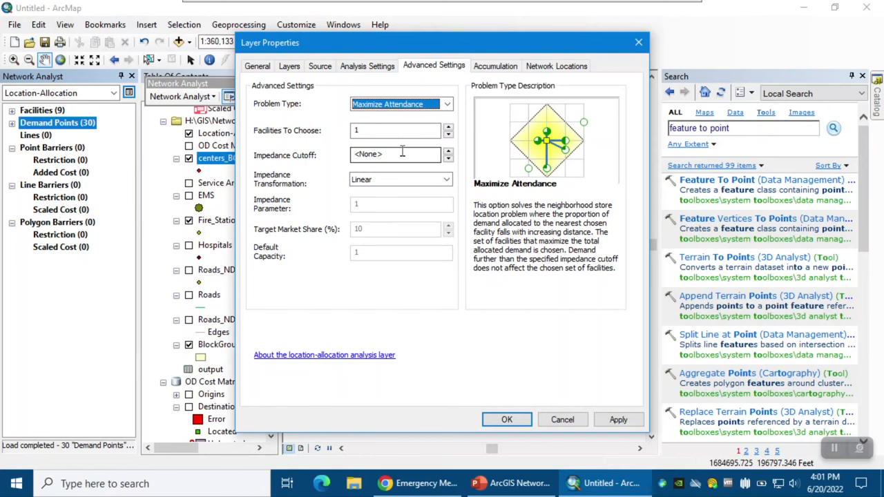
{"action": "left_click", "coordinate": [447, 105]}
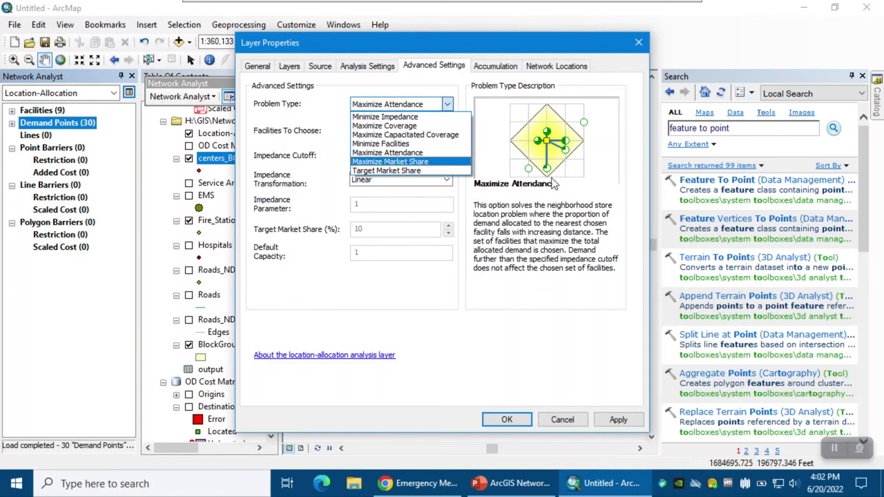
Set the problem type to Maximize Coverage with 5 facilities to choose and an impedance cutoff of 10.
{"action": "left_click", "coordinate": [417, 126]}
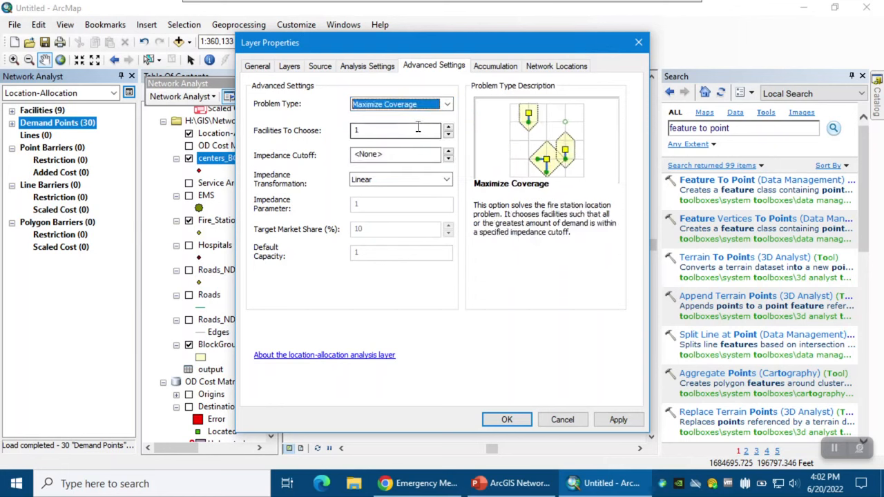
{"action": "left_click_drag", "start_coordinate": [416, 133], "coordinate": [359, 132]}
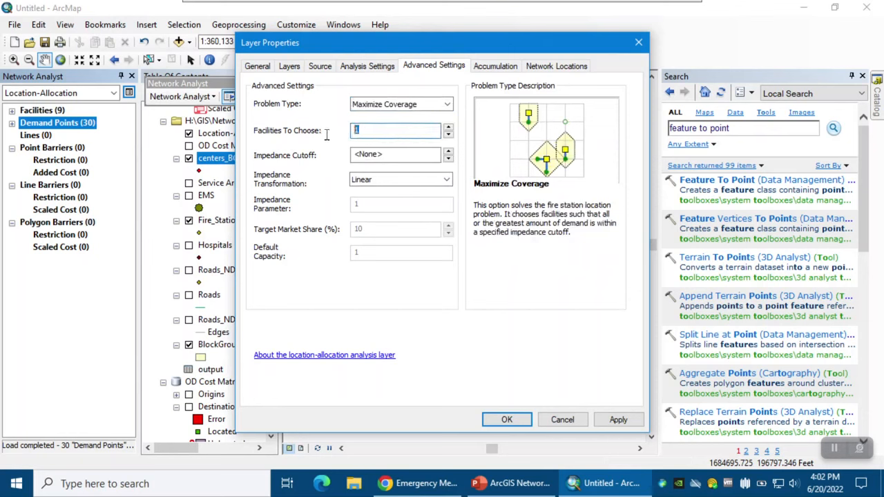
{"action": "type", "text": "5"}
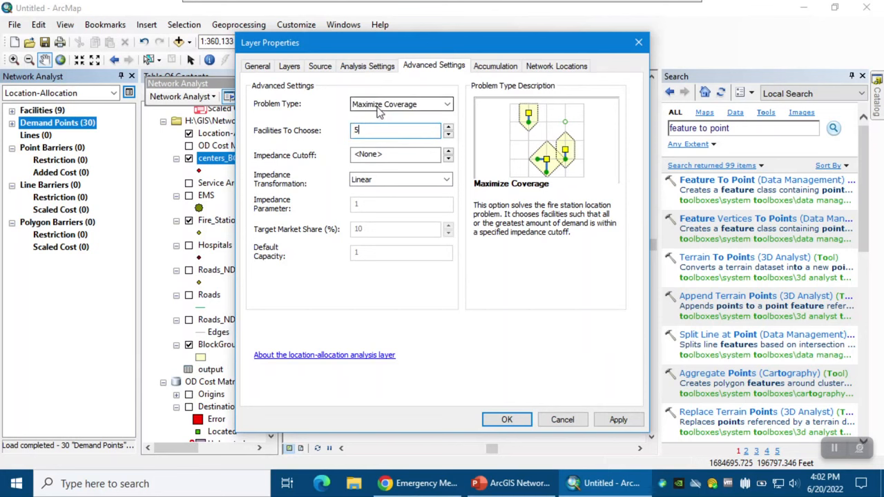
{"action": "left_click", "coordinate": [378, 161]}
{"action": "type", "text": "10"}
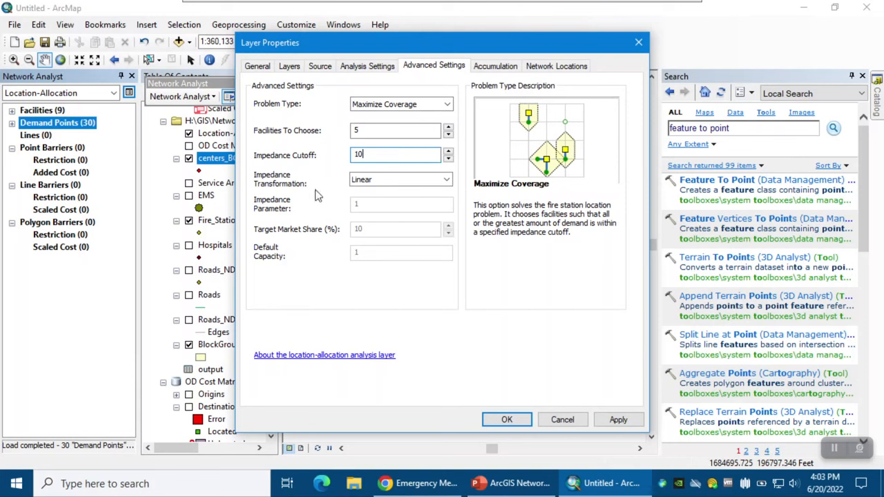
Accumulate the Length_mi and Minutes attributes, apply the layer properties and solve the location-allocation analysis.
{"action": "left_click", "coordinate": [484, 72]}
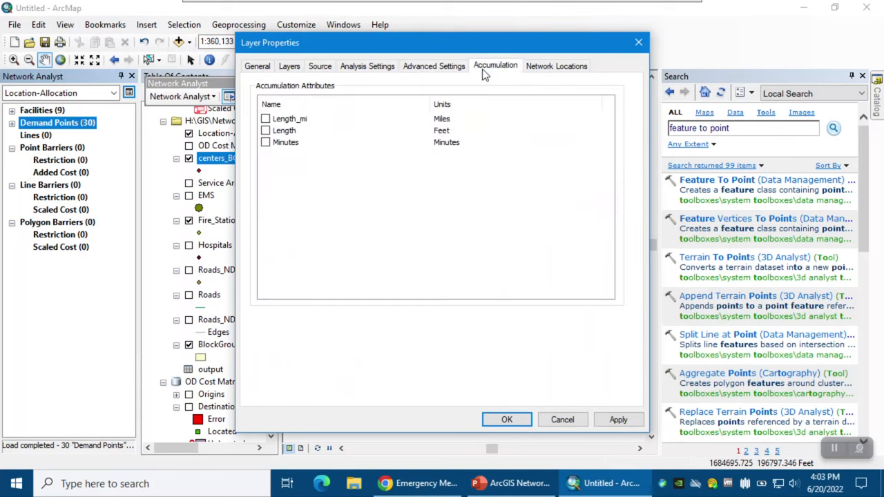
{"action": "left_click", "coordinate": [266, 119]}
{"action": "left_click", "coordinate": [266, 143]}
{"action": "left_click", "coordinate": [618, 420]}
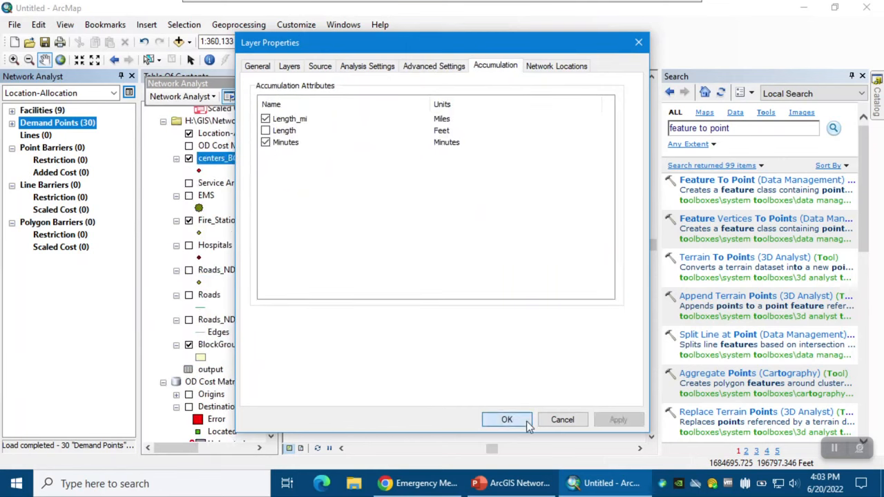
{"action": "left_click", "coordinate": [525, 422]}
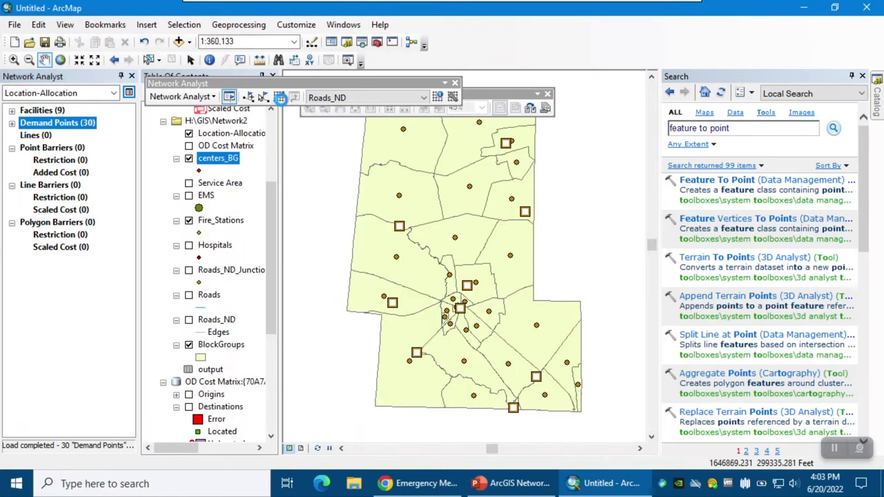
{"action": "left_click", "coordinate": [280, 98]}
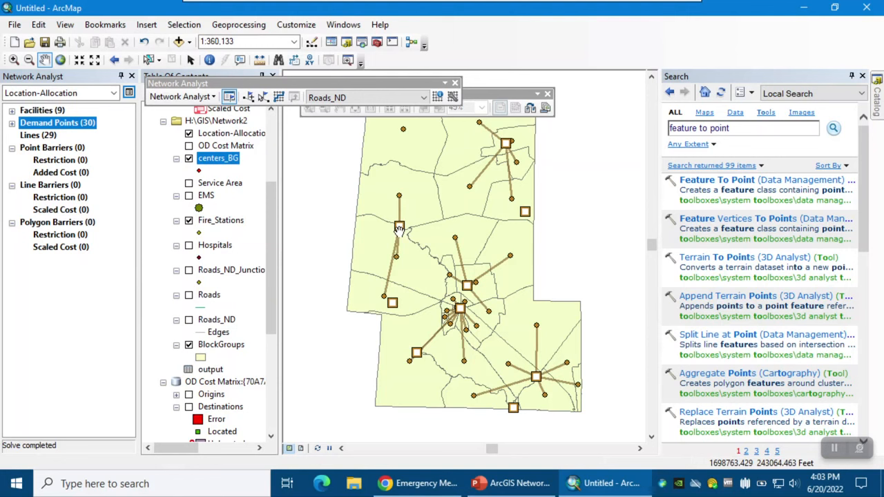
Close the floating layout toolbar and dock the Network Analyst toolbar beside the navigation tools.
{"action": "left_click", "coordinate": [547, 93]}
{"action": "left_click_drag", "start_coordinate": [442, 83], "coordinate": [405, 58]}
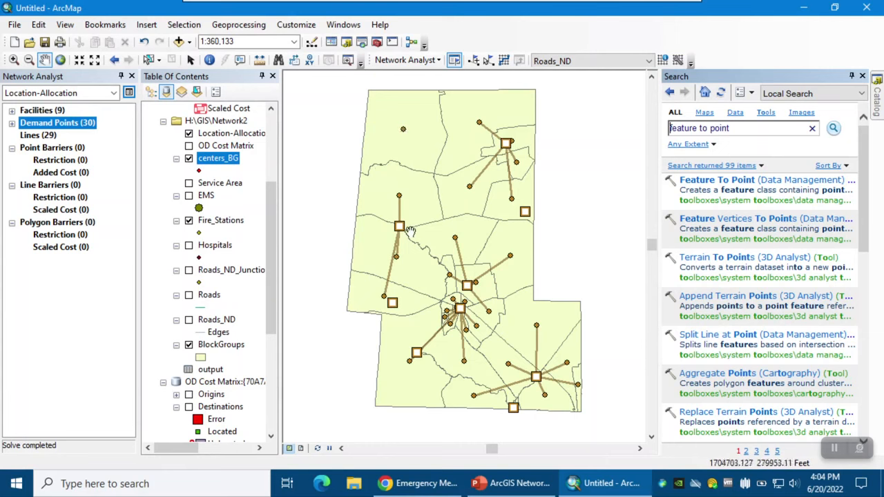
Inspect on the map how the solved allocation lines connect the demand points to the fire stations.
{"action": "scroll", "coordinate": [426, 351], "scroll_direction": "up", "scroll_amount": 4}
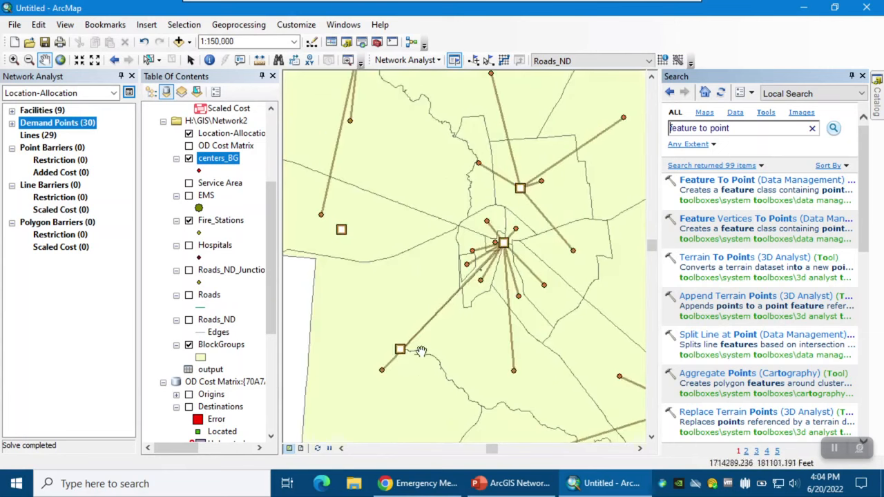
{"action": "scroll", "coordinate": [387, 275], "scroll_direction": "down", "scroll_amount": 2}
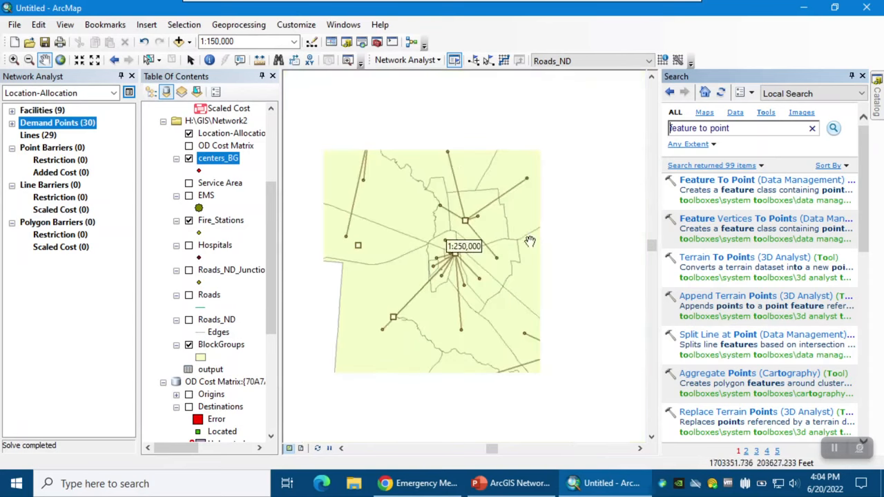
{"action": "scroll", "coordinate": [499, 379], "scroll_direction": "down", "scroll_amount": 2}
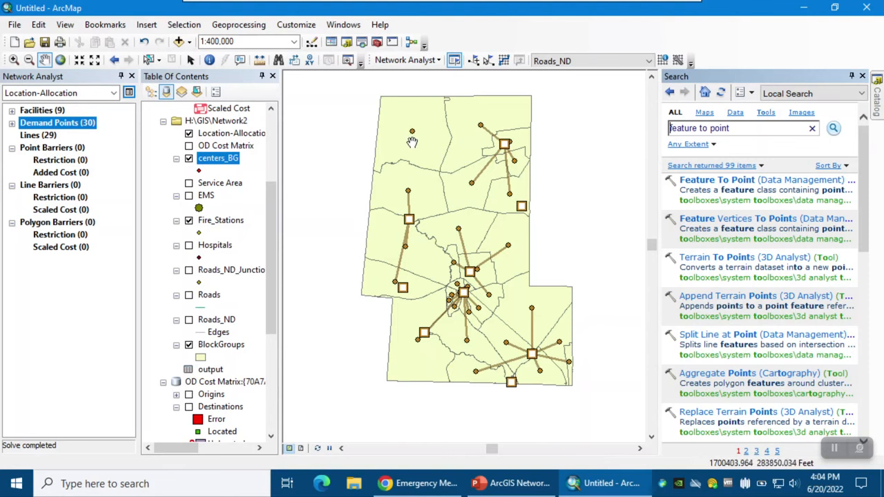
Open the attribute table of the Facilities class and review which stations are Chosen or Candidate in the FacilityType field.
{"action": "left_click", "coordinate": [43, 111]}
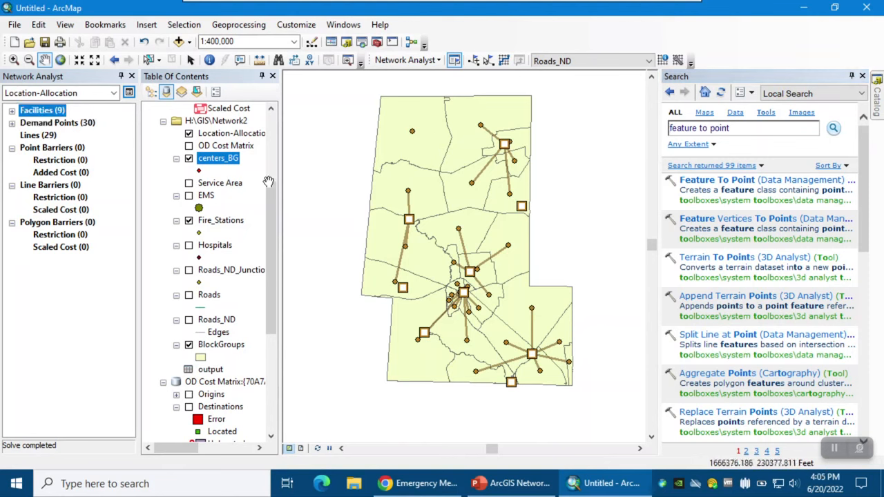
{"action": "right_click", "coordinate": [47, 114]}
{"action": "left_click", "coordinate": [94, 213]}
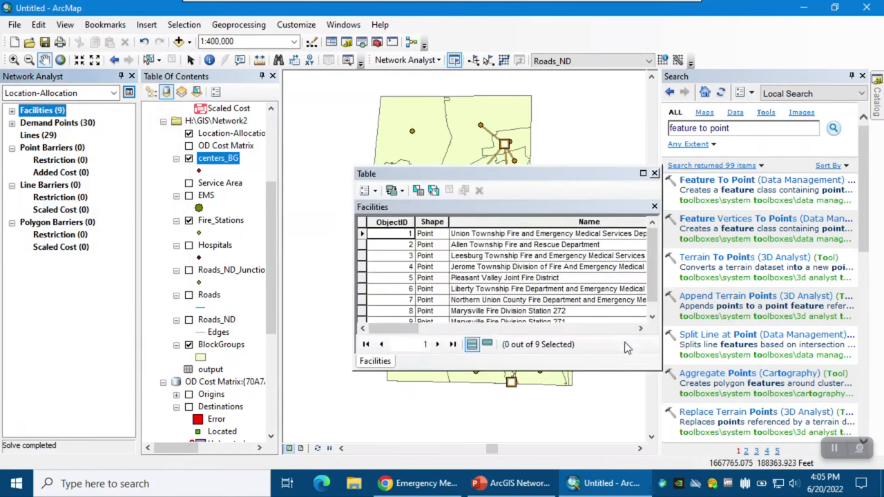
{"action": "left_click", "coordinate": [640, 328]}
{"action": "left_click", "coordinate": [640, 328]}
{"action": "left_click", "coordinate": [640, 327]}
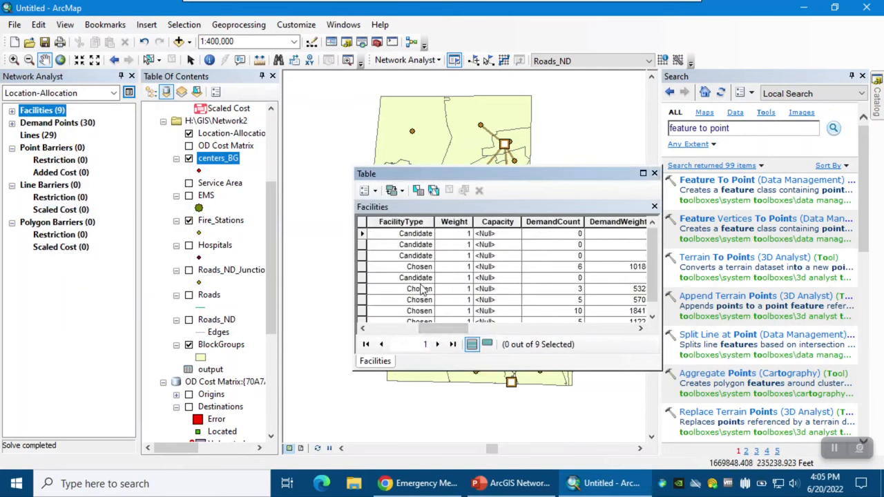
{"action": "scroll", "coordinate": [423, 290], "scroll_direction": "down", "scroll_amount": 1}
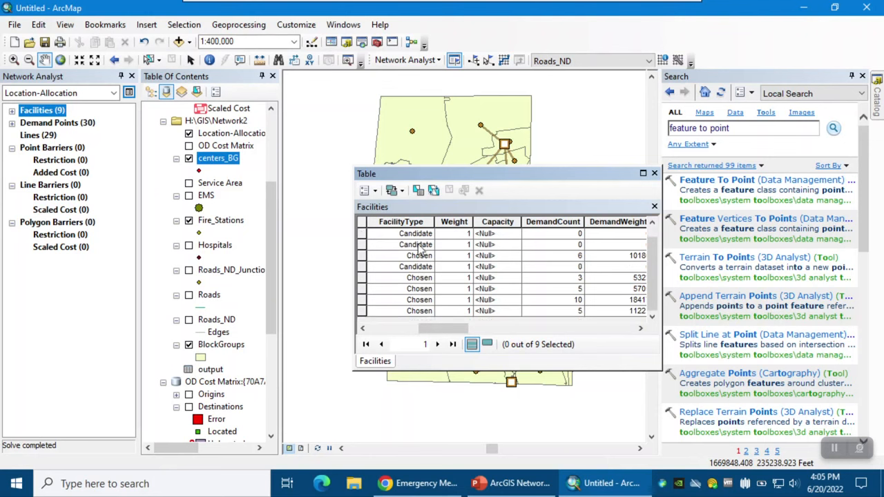
{"action": "scroll", "coordinate": [423, 269], "scroll_direction": "up", "scroll_amount": 1}
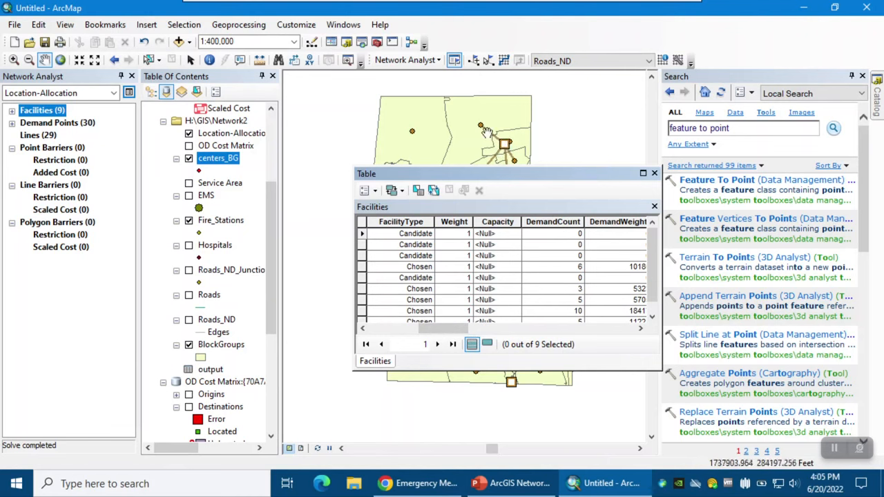
Review the facilities' DemandCount and DemandWeight fields, highlight Marysville Fire Division Station 272 to locate it on the map, and clear the selection.
{"action": "left_click", "coordinate": [640, 328]}
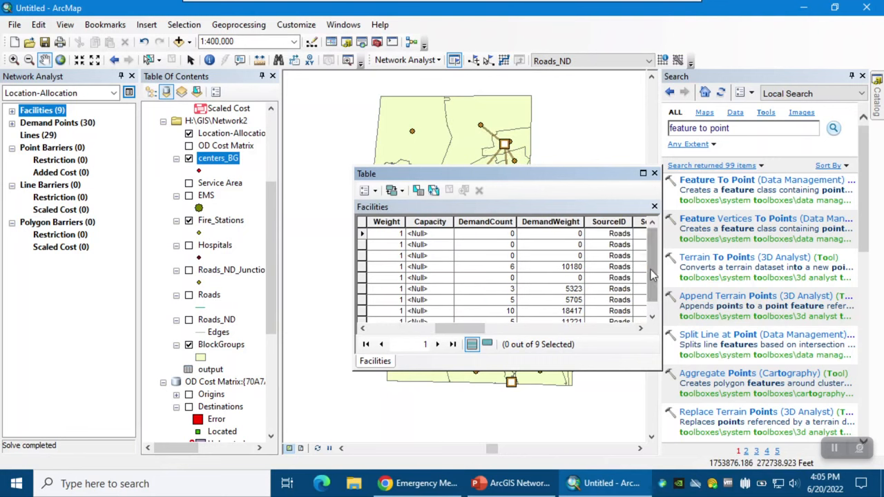
{"action": "left_click", "coordinate": [652, 316]}
{"action": "left_click", "coordinate": [489, 302]}
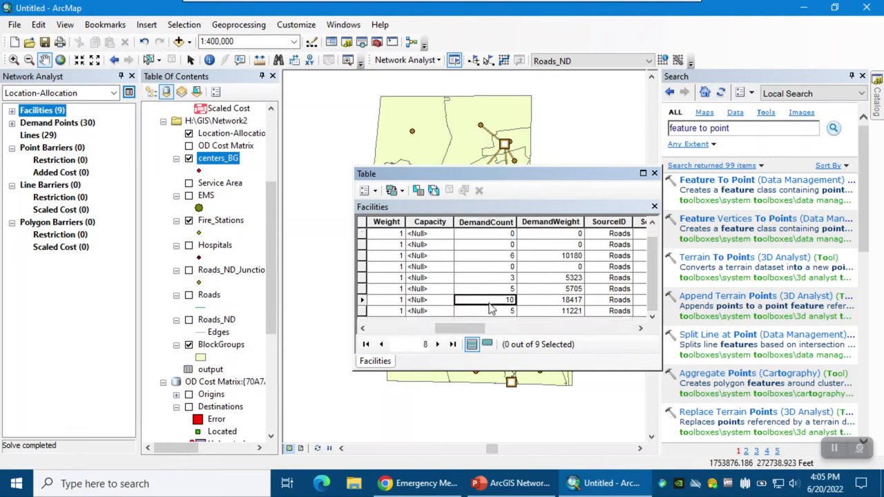
{"action": "left_click", "coordinate": [362, 299]}
{"action": "left_click_drag", "start_coordinate": [461, 174], "coordinate": [270, 167]}
{"action": "left_click_drag", "start_coordinate": [375, 167], "coordinate": [328, 285]}
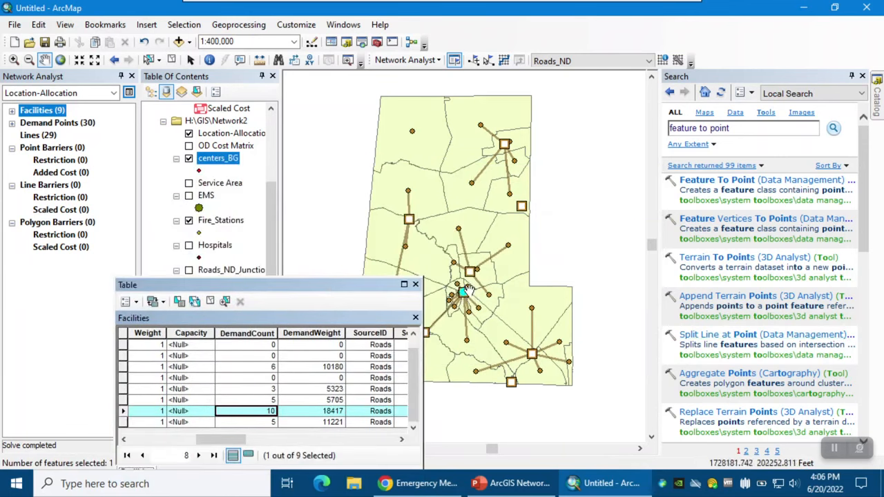
{"action": "left_click_drag", "start_coordinate": [361, 286], "coordinate": [575, 144]}
{"action": "left_click", "coordinate": [173, 60]}
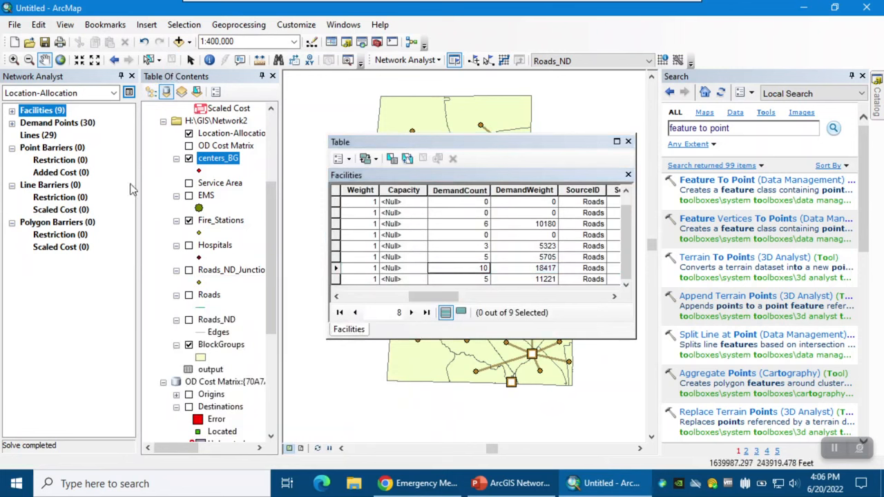
Review the FacilityID field in the Demand Points attribute table, highlight the unallocated Location 17 on the map, and close the table.
{"action": "right_click", "coordinate": [60, 124]}
{"action": "left_click", "coordinate": [114, 238]}
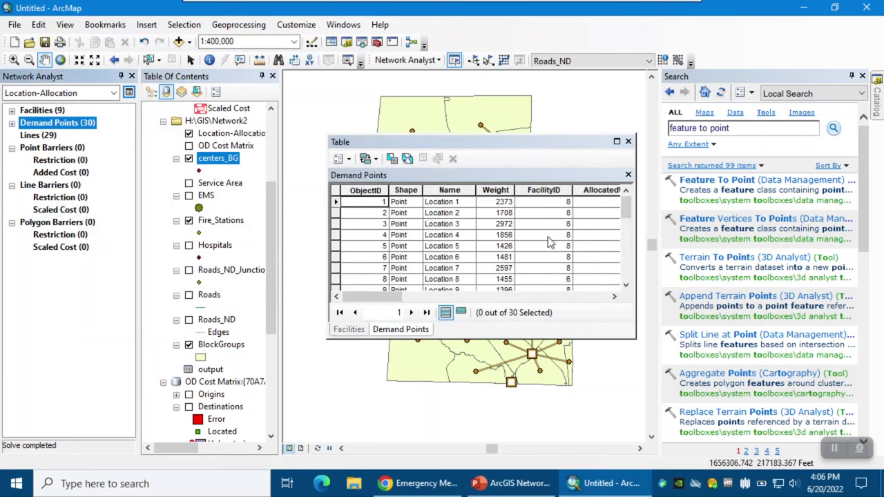
{"action": "scroll", "coordinate": [599, 267], "scroll_direction": "down", "scroll_amount": 3}
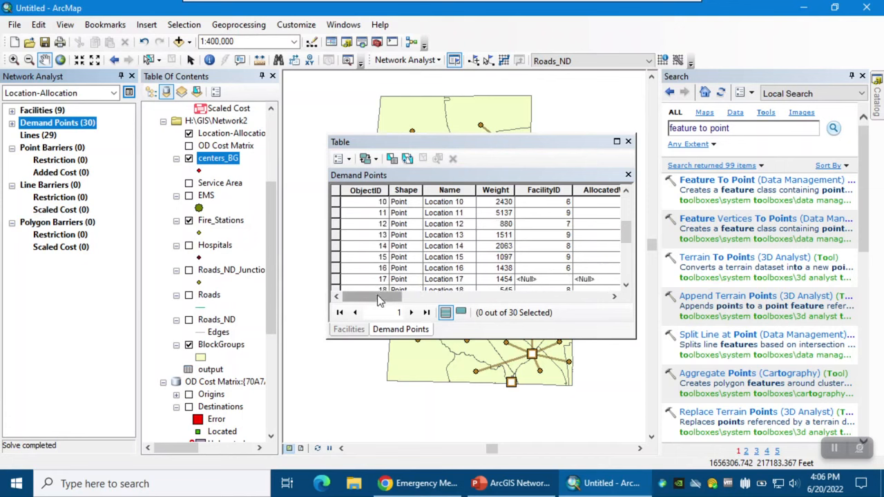
{"action": "left_click", "coordinate": [336, 279]}
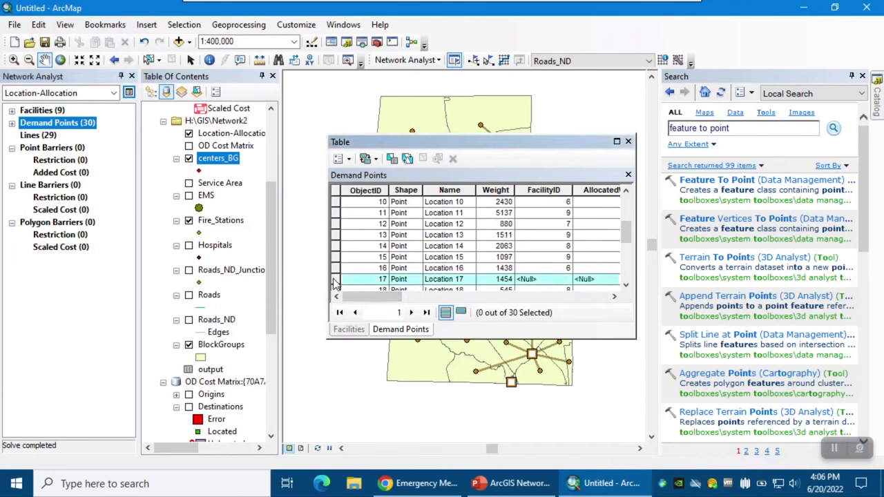
{"action": "left_click_drag", "start_coordinate": [422, 140], "coordinate": [398, 145]}
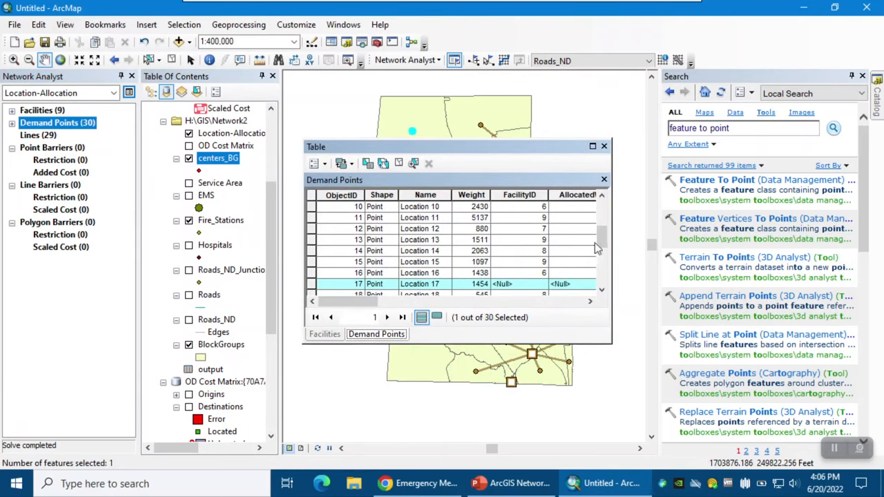
{"action": "left_click_drag", "start_coordinate": [600, 241], "coordinate": [601, 265]}
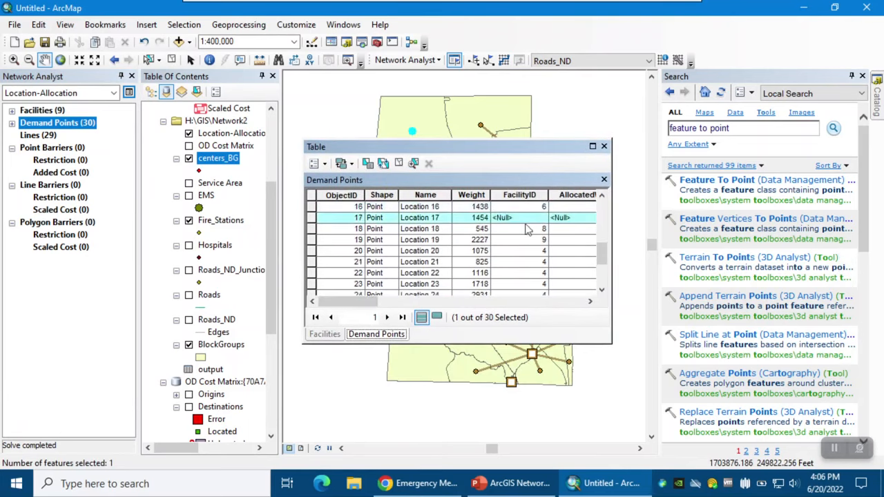
{"action": "scroll", "coordinate": [525, 269], "scroll_direction": "up", "scroll_amount": 2}
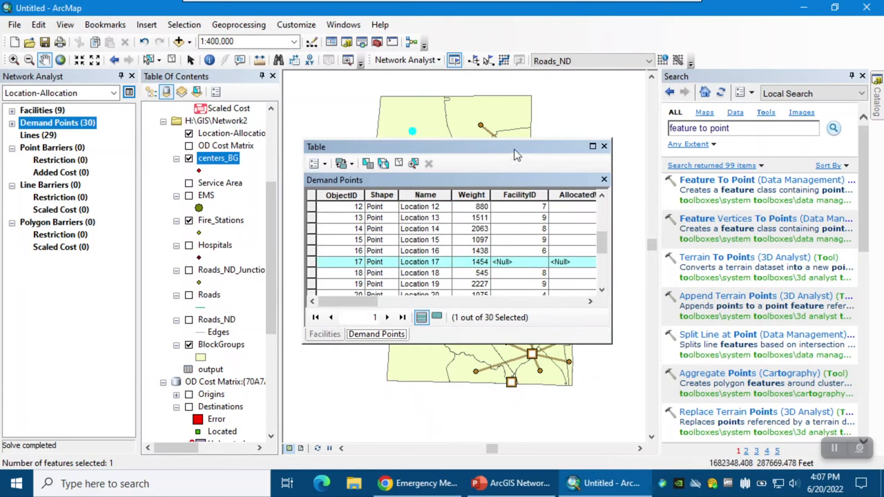
{"action": "left_click", "coordinate": [604, 147]}
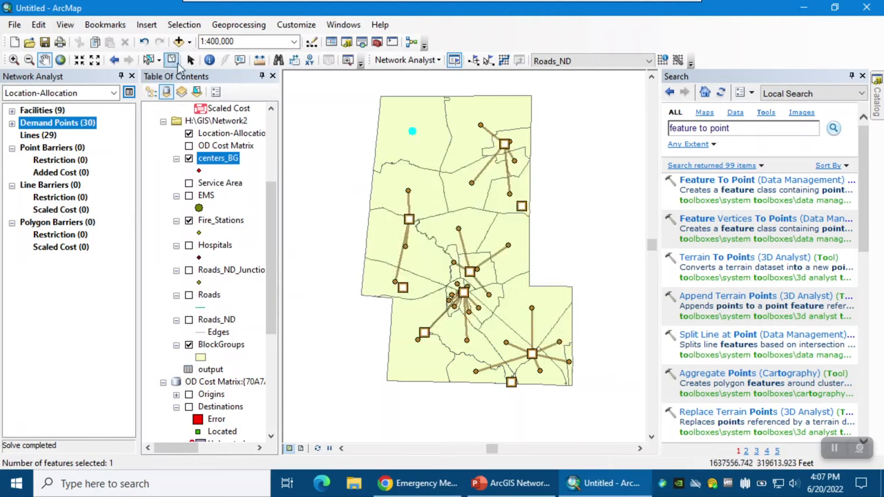
Open the attribute table of the Lines class and examine the Name, TotalWeighted_Minutes, Total_Minutes and Total_Length_mi fields.
{"action": "right_click", "coordinate": [47, 135]}
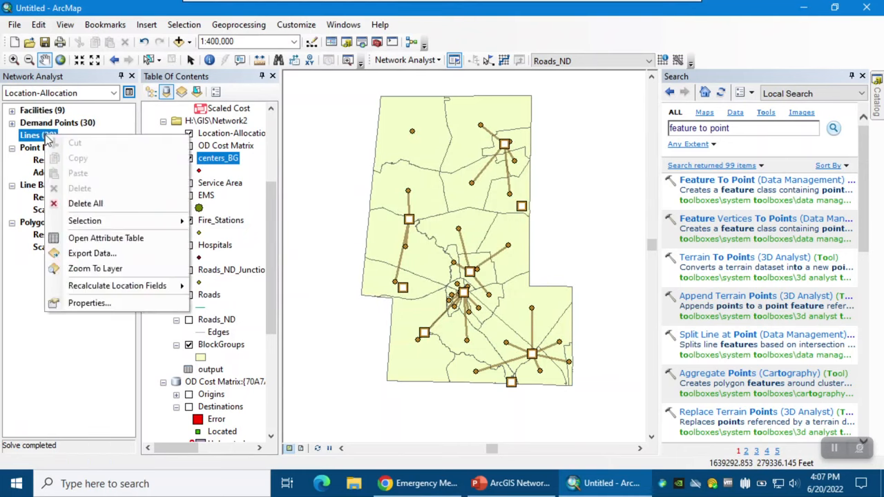
{"action": "left_click", "coordinate": [101, 237]}
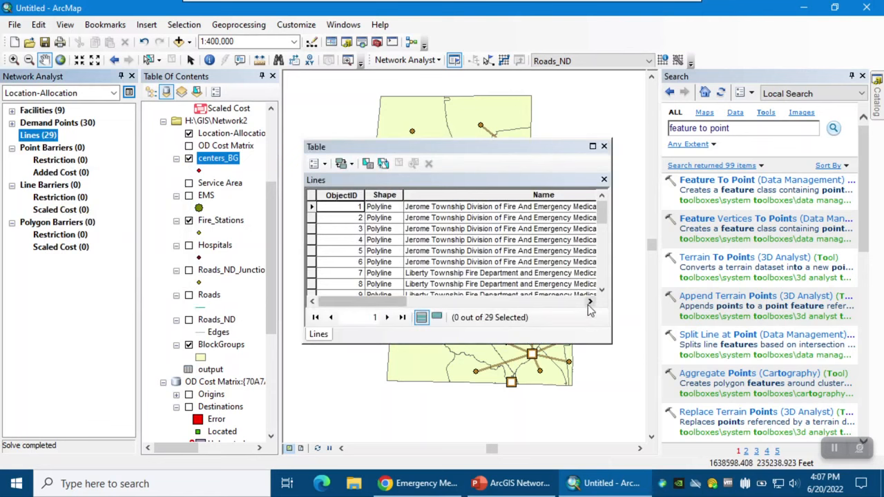
{"action": "left_click", "coordinate": [589, 302]}
{"action": "left_click", "coordinate": [590, 303]}
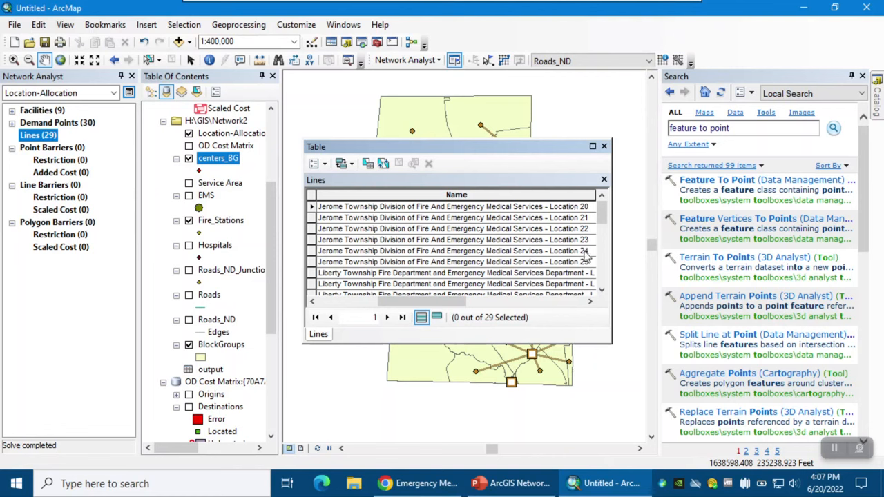
{"action": "left_click_drag", "start_coordinate": [446, 301], "coordinate": [580, 303]}
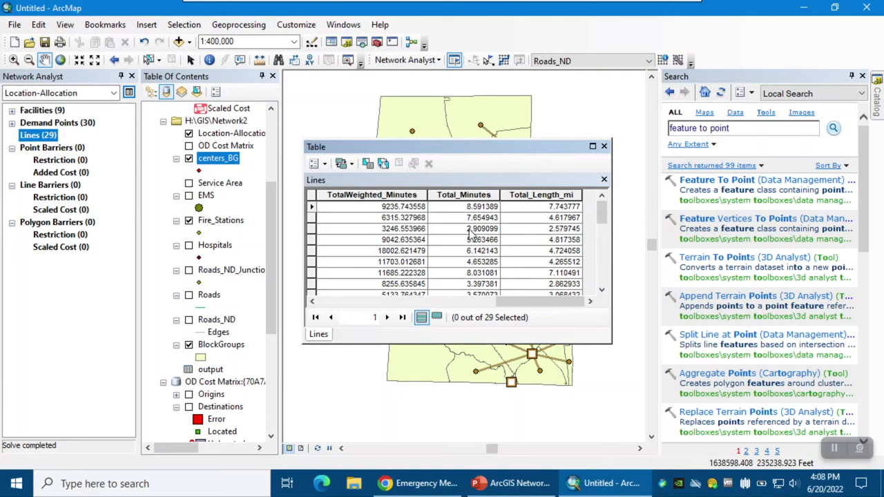
{"action": "scroll", "coordinate": [470, 234], "scroll_direction": "down", "scroll_amount": 5}
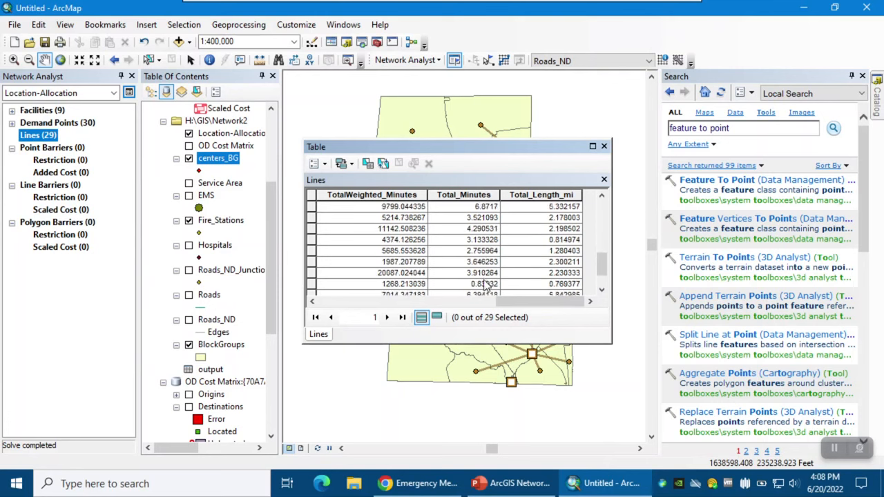
{"action": "scroll", "coordinate": [487, 288], "scroll_direction": "down", "scroll_amount": 1}
{"action": "scroll", "coordinate": [479, 276], "scroll_direction": "up", "scroll_amount": 6}
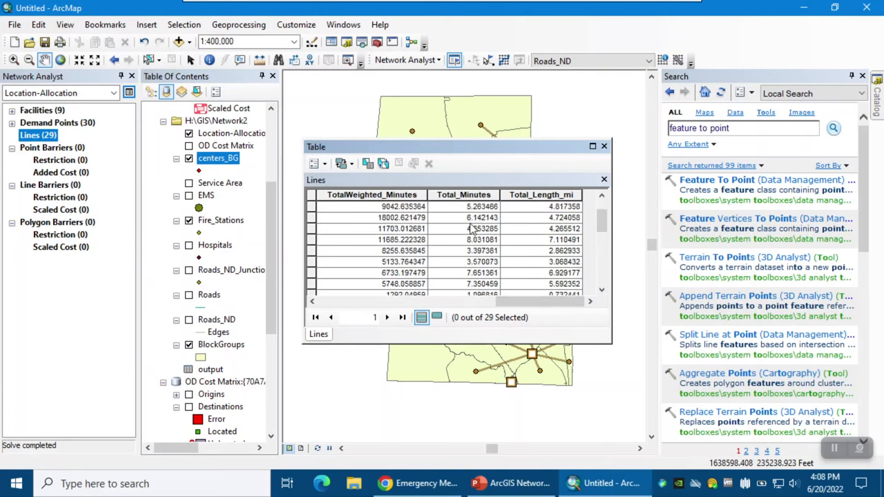
{"action": "scroll", "coordinate": [470, 224], "scroll_direction": "up", "scroll_amount": 1}
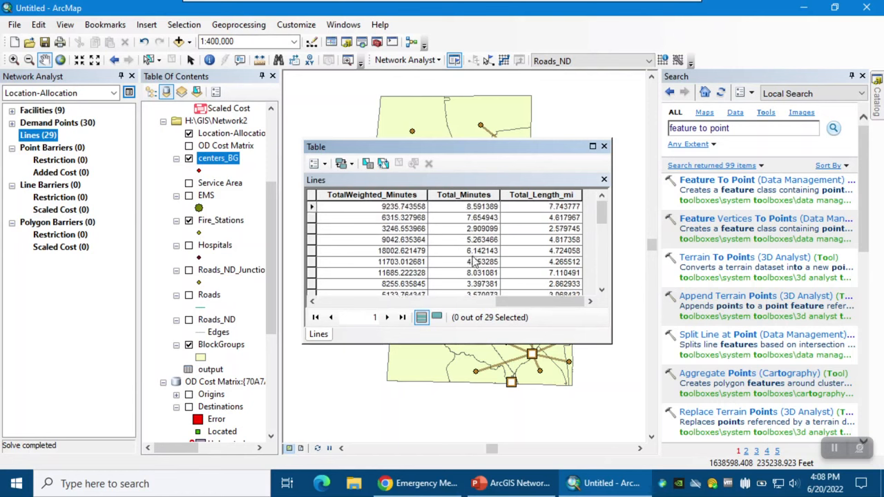